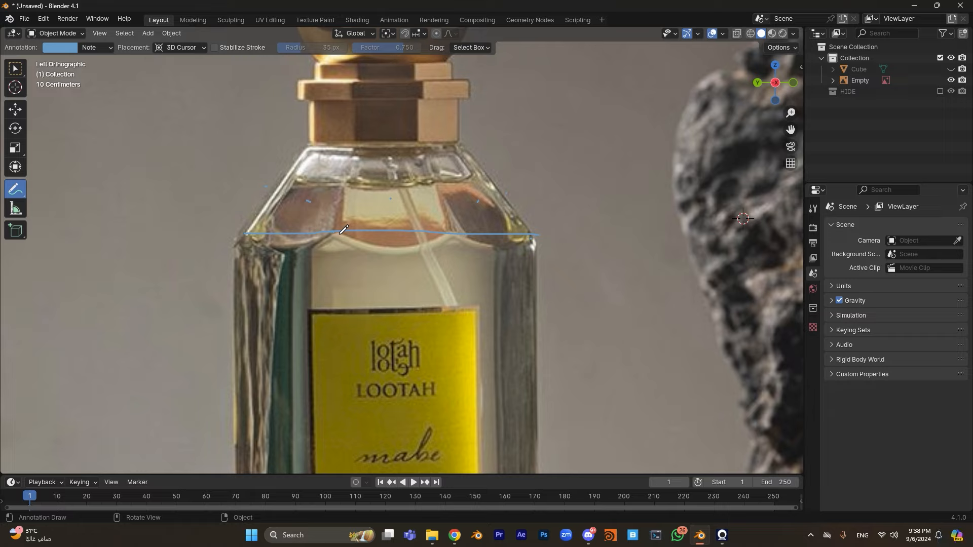
- Annotate the curved lower edge of the bottle's middle shoulder facet on the reference image
{"action": "left_click", "coordinate": [390, 247]}
{"action": "left_click_drag", "start_coordinate": [338, 231], "coordinate": [358, 242]}
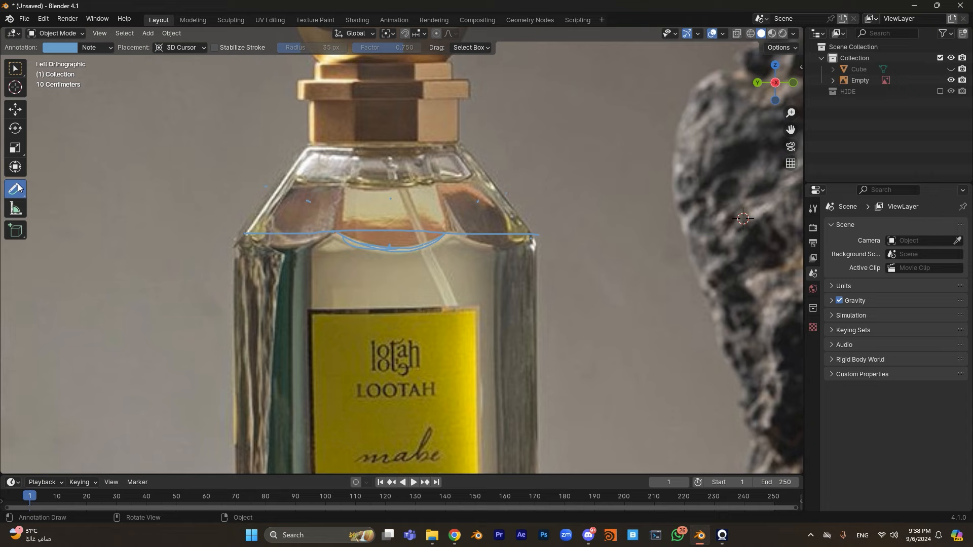
- Erase the annotation strokes across the bottle's shoulder
{"action": "left_click_drag", "start_coordinate": [18, 188], "coordinate": [87, 258]}
{"action": "left_click_drag", "start_coordinate": [243, 234], "coordinate": [542, 234]}
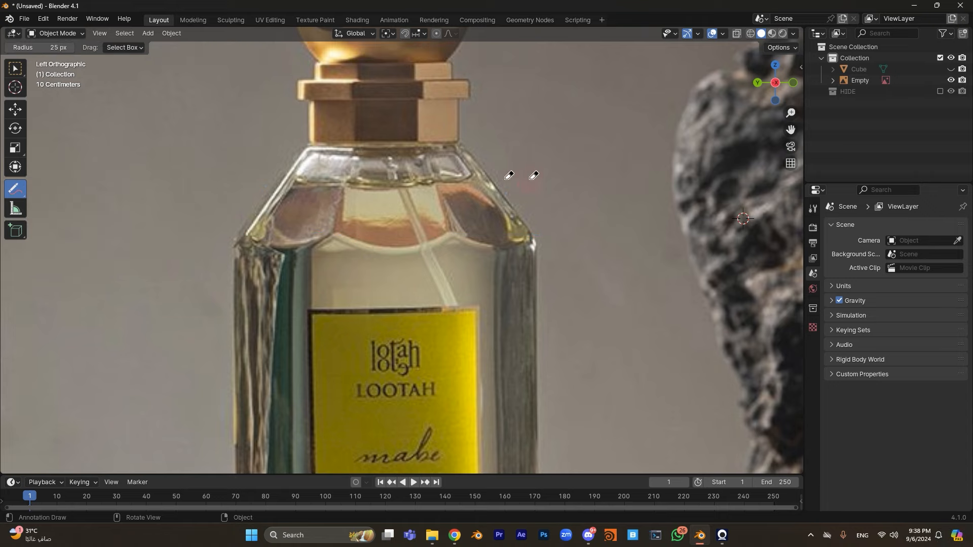
{"action": "left_click_drag", "start_coordinate": [15, 189], "coordinate": [56, 192]}
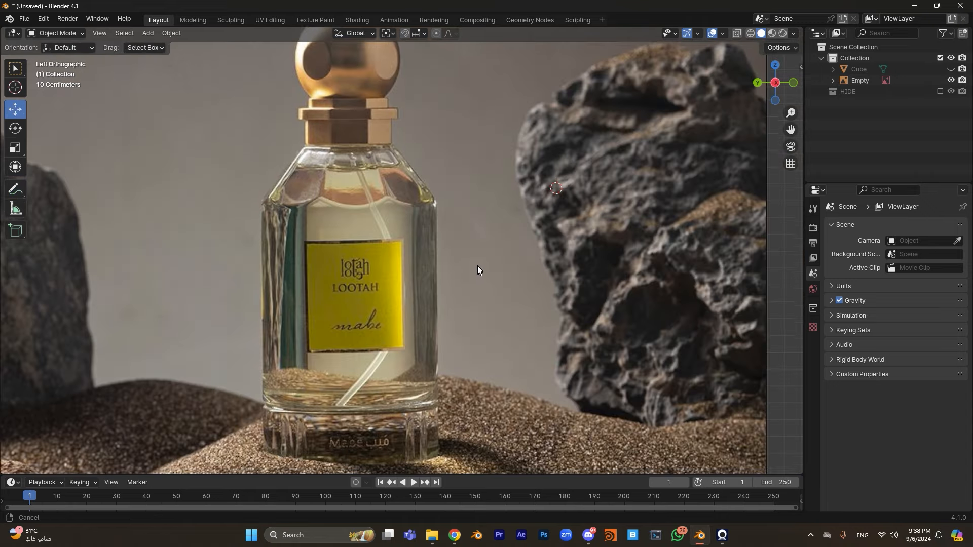
- Add a cylinder mesh with 16 vertices
{"action": "scroll", "coordinate": [479, 263], "scroll_direction": "down", "scroll_amount": 1}
{"action": "middle_click_drag", "start_coordinate": [458, 243], "coordinate": [465, 250], "text": "shift"}
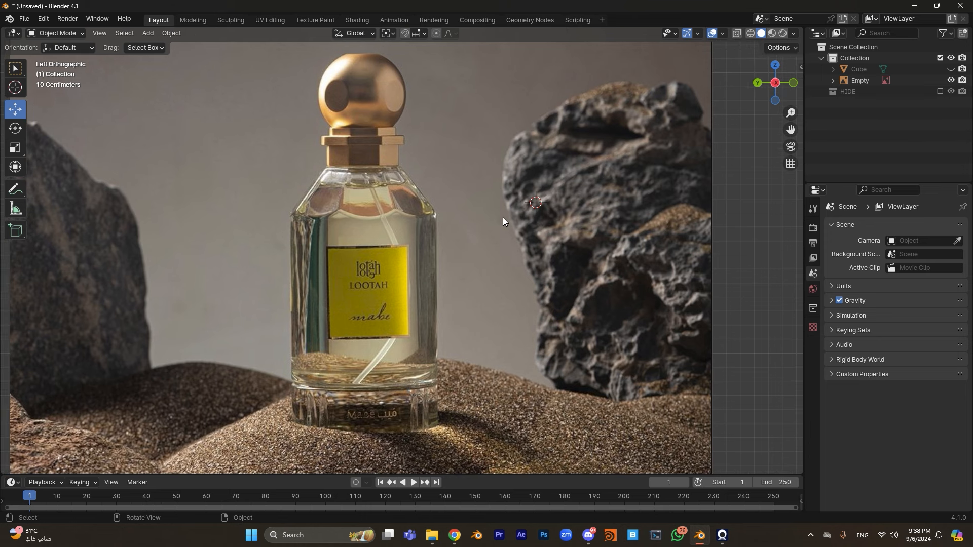
{"action": "key", "text": "shift+a"}
{"action": "mouse_move", "coordinate": [496, 236]}
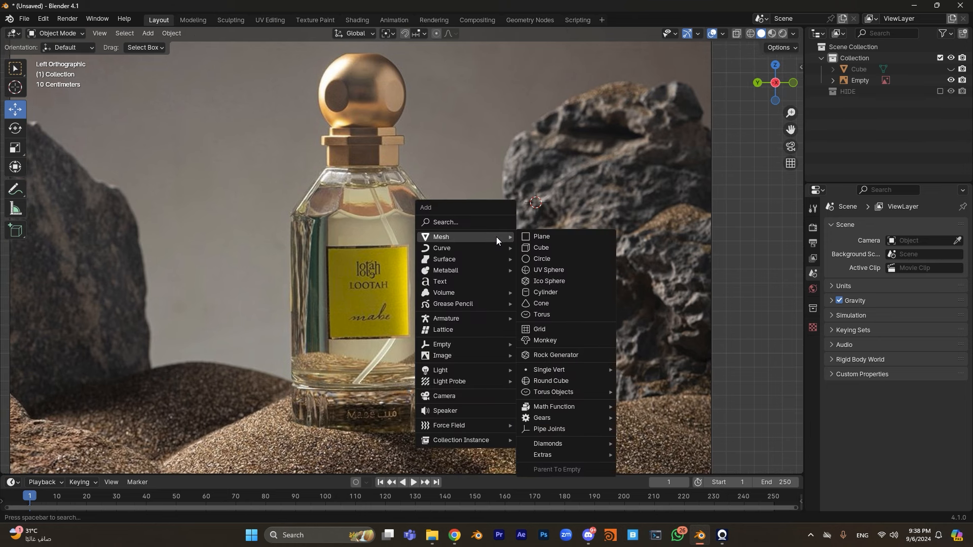
{"action": "left_click", "coordinate": [552, 290]}
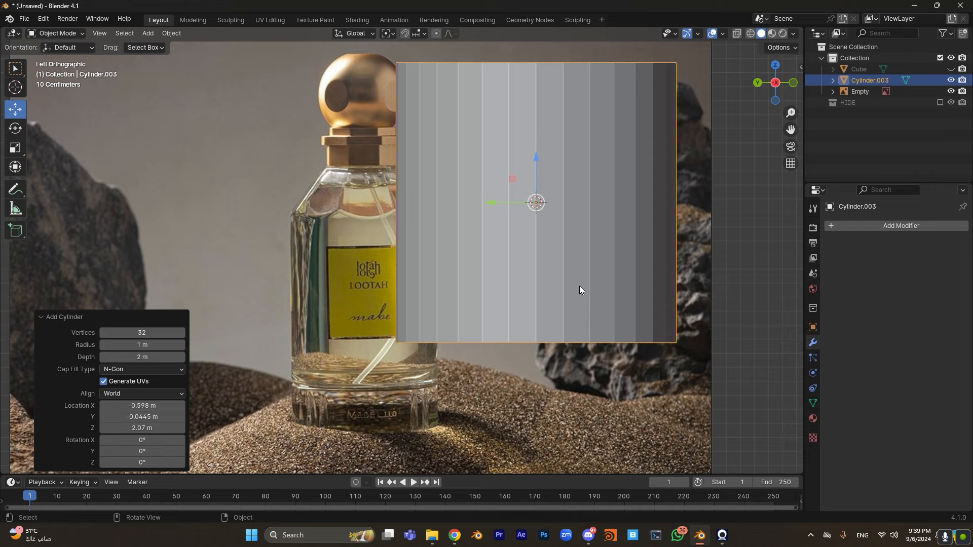
{"action": "left_click", "coordinate": [152, 328]}
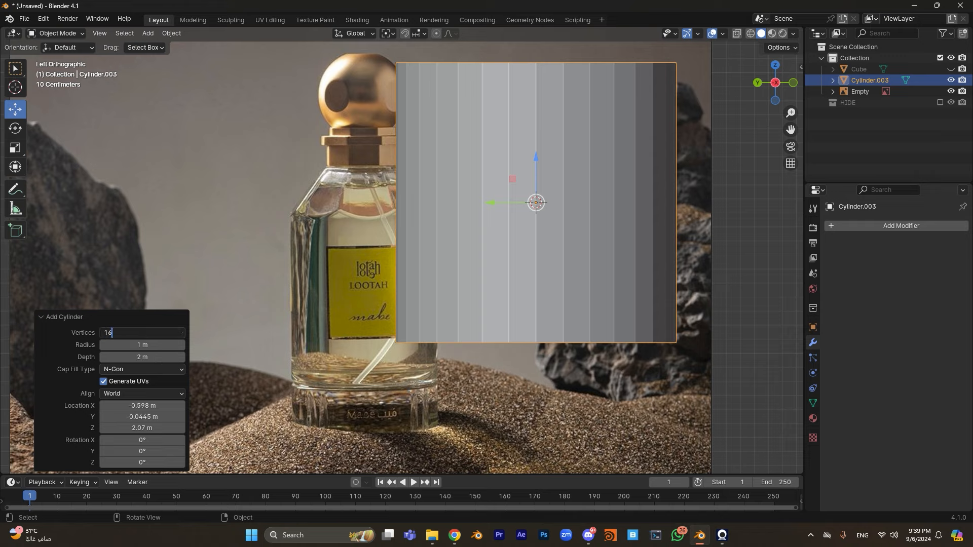
{"action": "type", "text": "16"}
{"action": "key", "text": "Return"}
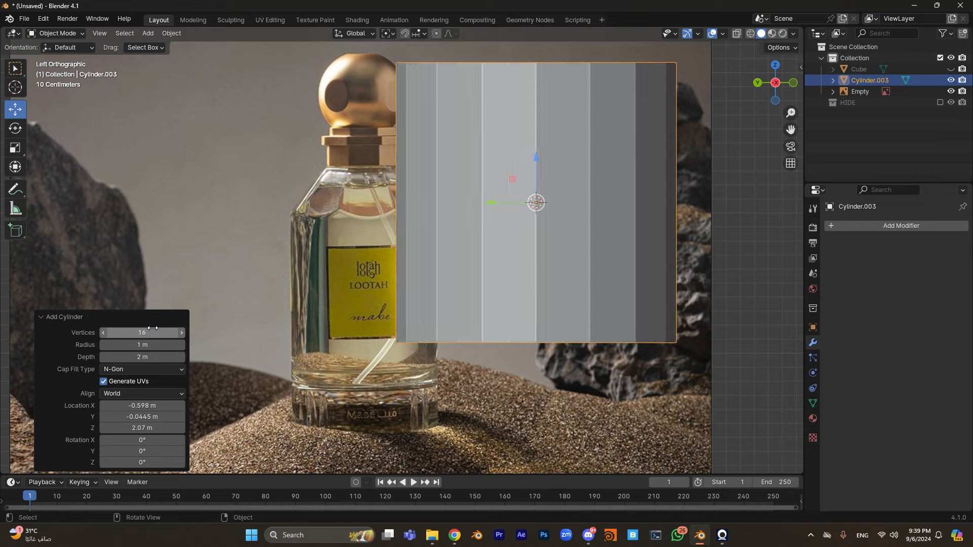
{"action": "left_click", "coordinate": [40, 317]}
- Snap the reference image to the 3D cursor so it shares the cylinder's centre
{"action": "left_click", "coordinate": [365, 272]}
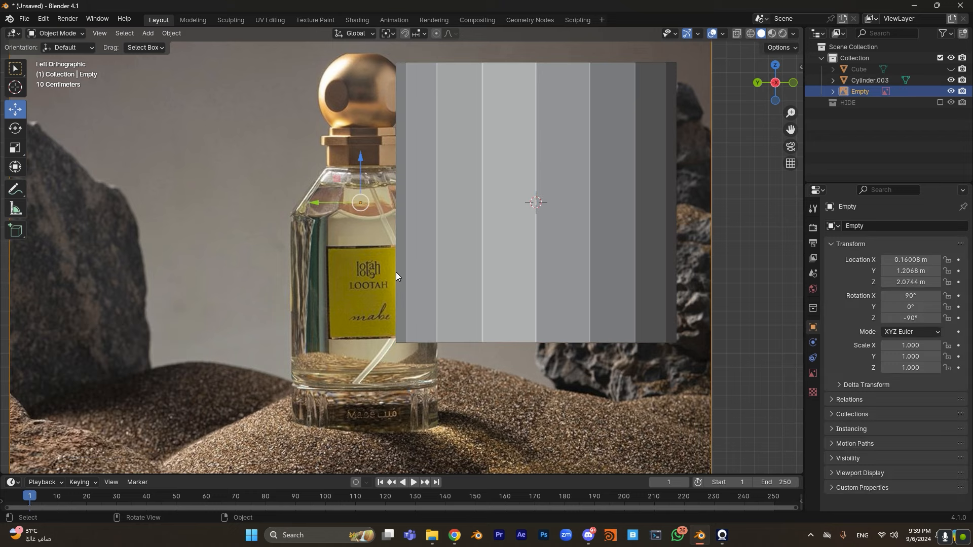
{"action": "middle_click_drag", "start_coordinate": [517, 252], "coordinate": [446, 274], "text": "shift"}
{"action": "key", "text": "shift+s"}
{"action": "left_click", "coordinate": [443, 190]}
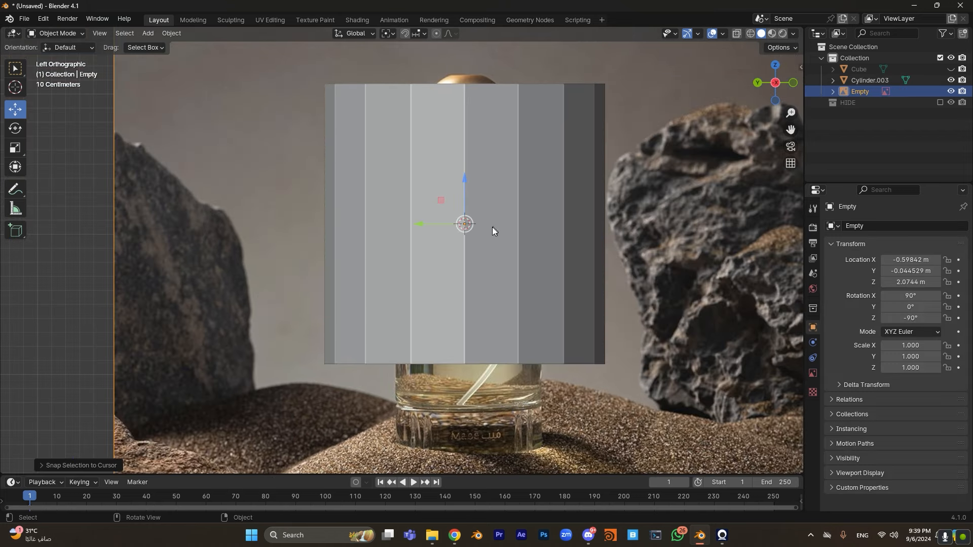
- Scale the cylinder down uniformly to roughly the width of the bottle in the reference image
{"action": "scroll", "coordinate": [542, 232], "scroll_direction": "down", "scroll_amount": 1}
{"action": "middle_click_drag", "start_coordinate": [547, 233], "coordinate": [483, 228], "text": "shift"}
{"action": "left_click", "coordinate": [447, 208]}
{"action": "key", "text": "s"}
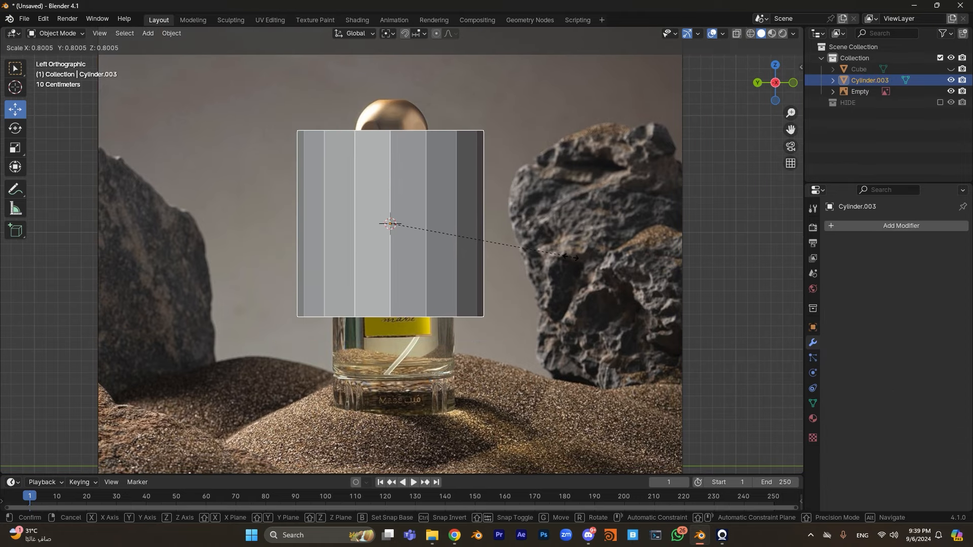
{"action": "left_click", "coordinate": [459, 267]}
{"action": "scroll", "coordinate": [447, 264], "scroll_direction": "up", "scroll_amount": 3}
{"action": "middle_click_drag", "start_coordinate": [442, 263], "coordinate": [450, 236], "text": "shift"}
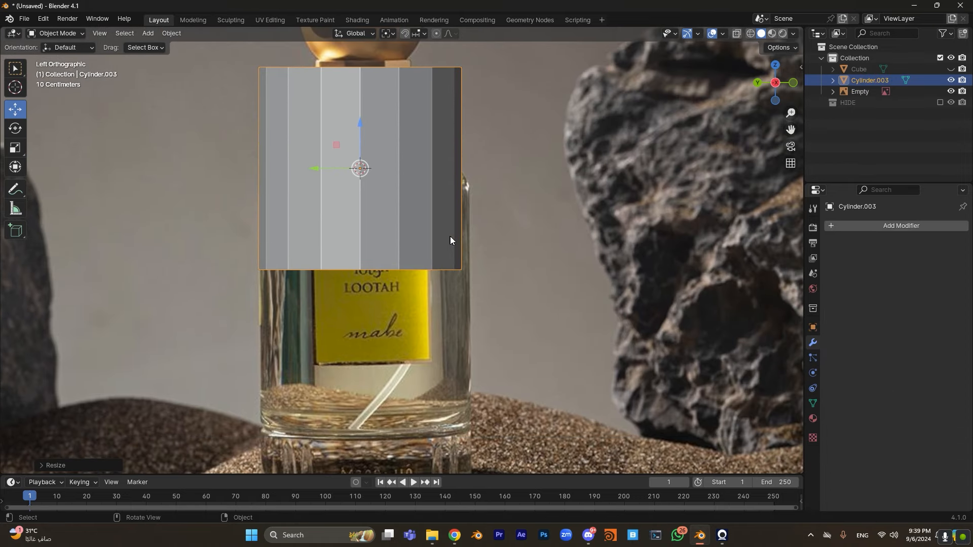
- Move the cylinder down along Z so its lower end sits at the base of the bottle
{"action": "key", "text": "g"}
{"action": "key", "text": "z"}
{"action": "left_click", "coordinate": [482, 395]}
{"action": "middle_click_drag", "start_coordinate": [483, 384], "coordinate": [456, 261], "text": "shift"}
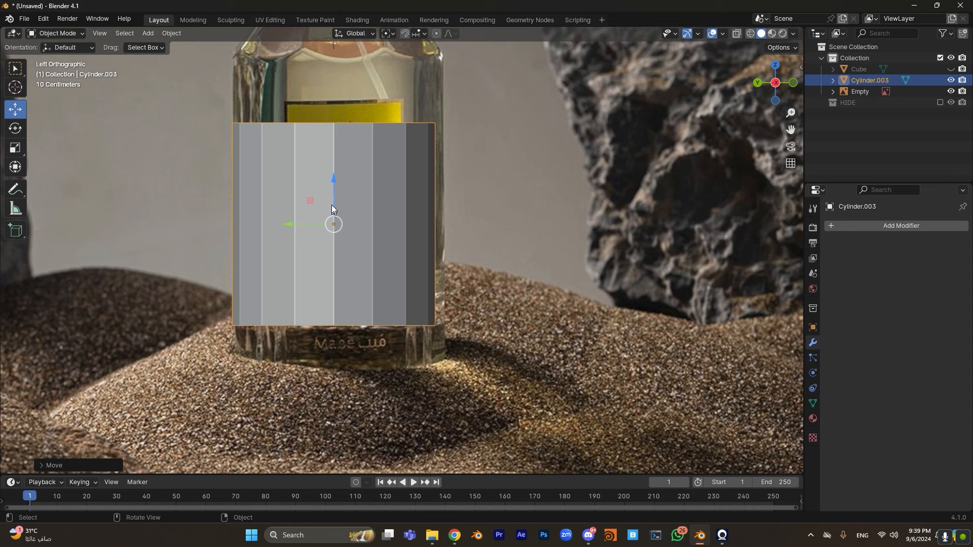
{"action": "left_click_drag", "start_coordinate": [333, 201], "coordinate": [342, 240]}
{"action": "scroll", "coordinate": [408, 236], "scroll_direction": "down", "scroll_amount": 1}
{"action": "middle_click_drag", "start_coordinate": [408, 236], "coordinate": [406, 283], "text": "shift"}
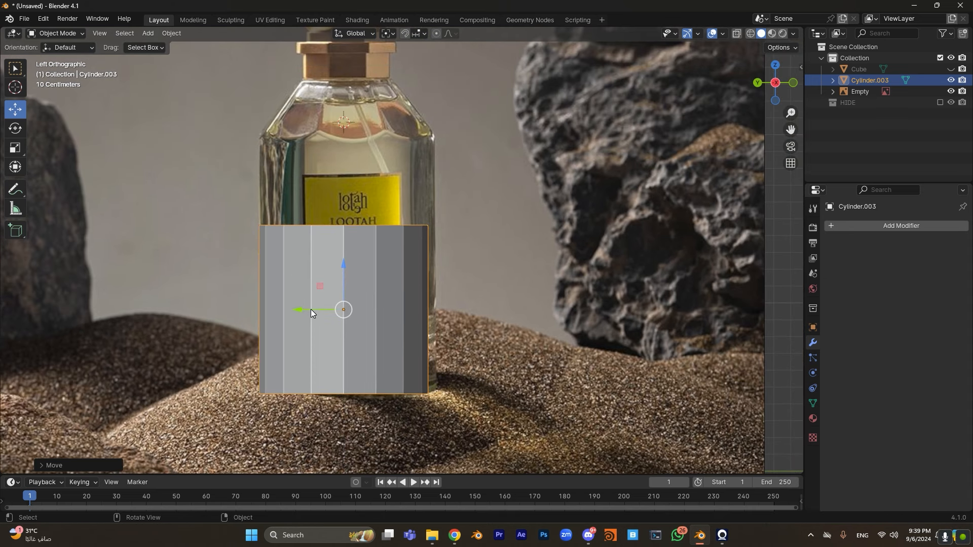
- Shift the cylinder along Y to centre it on the bottle and fine-tune its scale and height to the glass outline
{"action": "left_click_drag", "start_coordinate": [311, 309], "coordinate": [315, 309]}
{"action": "key", "text": "s"}
{"action": "left_click", "coordinate": [508, 309]}
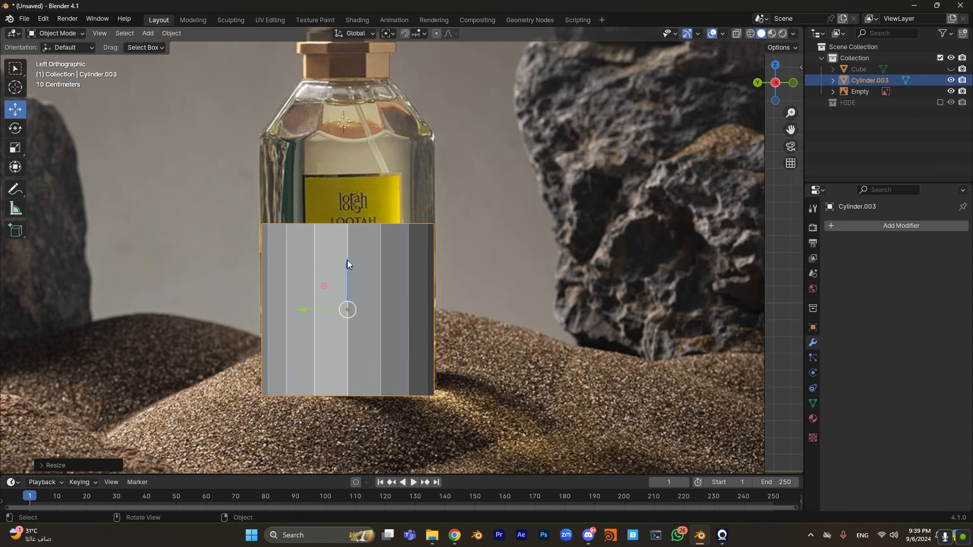
{"action": "mouse_move", "coordinate": [350, 257]}
{"action": "left_mouse_down"}
{"action": "mouse_move", "coordinate": [351, 238]}
{"action": "mouse_move", "coordinate": [352, 258]}
{"action": "left_mouse_up"}
- Raise the cylinder's top face along Z to the bottle's shoulder line
{"action": "key", "text": "Tab"}
{"action": "key", "text": "3"}
{"action": "middle_click_drag", "start_coordinate": [390, 216], "coordinate": [367, 231]}
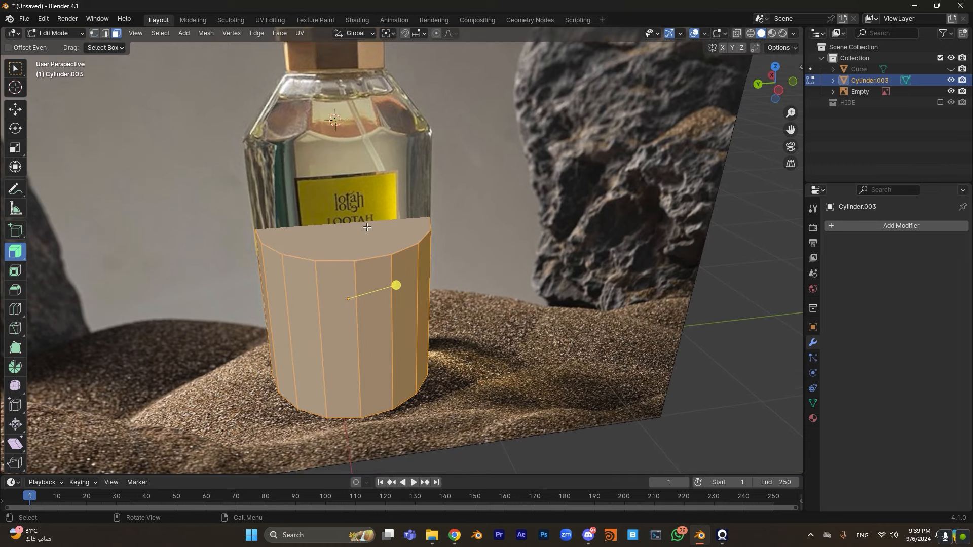
{"action": "left_click", "coordinate": [365, 237]}
{"action": "left_click", "coordinate": [779, 95]}
{"action": "middle_click_drag", "start_coordinate": [473, 280], "coordinate": [540, 284], "text": "shift"}
{"action": "key", "text": "g"}
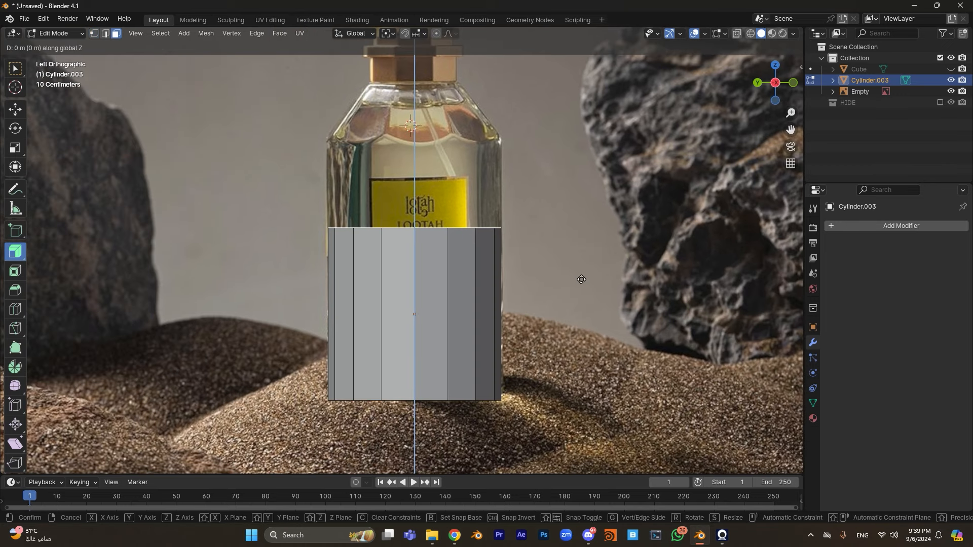
{"action": "key", "text": "z"}
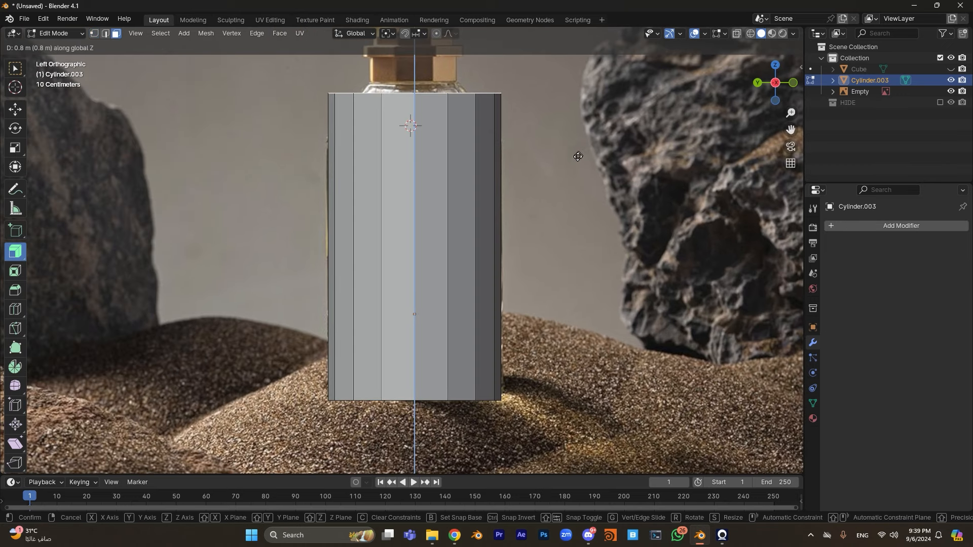
{"action": "left_click", "coordinate": [574, 193]}
{"action": "scroll", "coordinate": [478, 260], "scroll_direction": "up", "scroll_amount": 2}
{"action": "middle_click_drag", "start_coordinate": [479, 260], "coordinate": [466, 309], "text": "shift"}
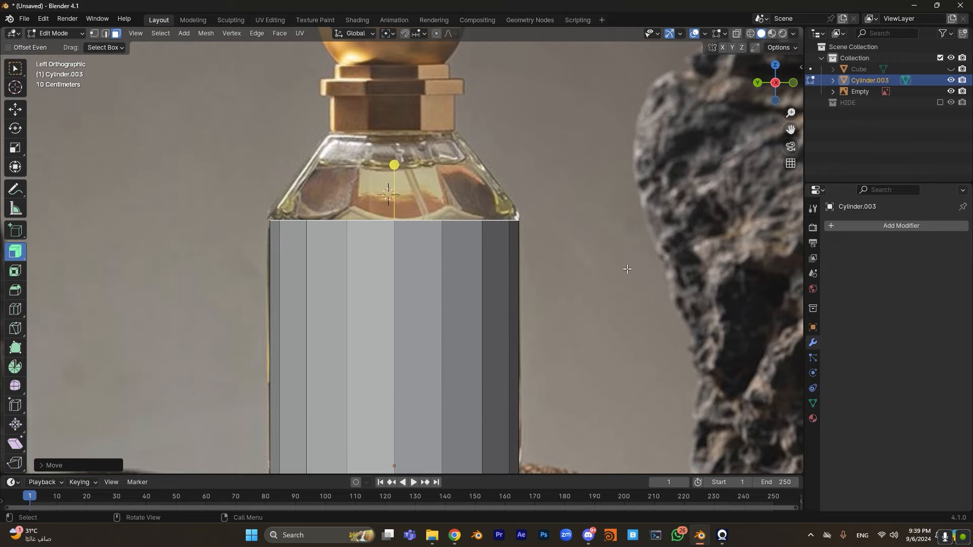
{"action": "middle_click_drag", "start_coordinate": [588, 277], "coordinate": [550, 252], "text": "shift"}
- Move the top vertices up along Z in wireframe to meet the peaks of the shoulder's scalloped edge
{"action": "key", "text": "1"}
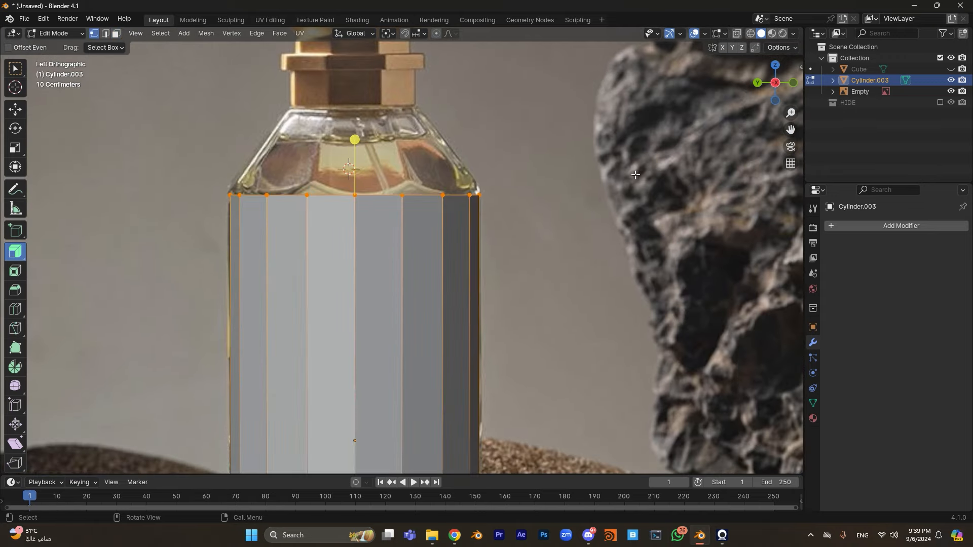
{"action": "key", "text": "z"}
{"action": "left_click", "coordinate": [507, 197]}
{"action": "scroll", "coordinate": [528, 201], "scroll_direction": "up", "scroll_amount": 3}
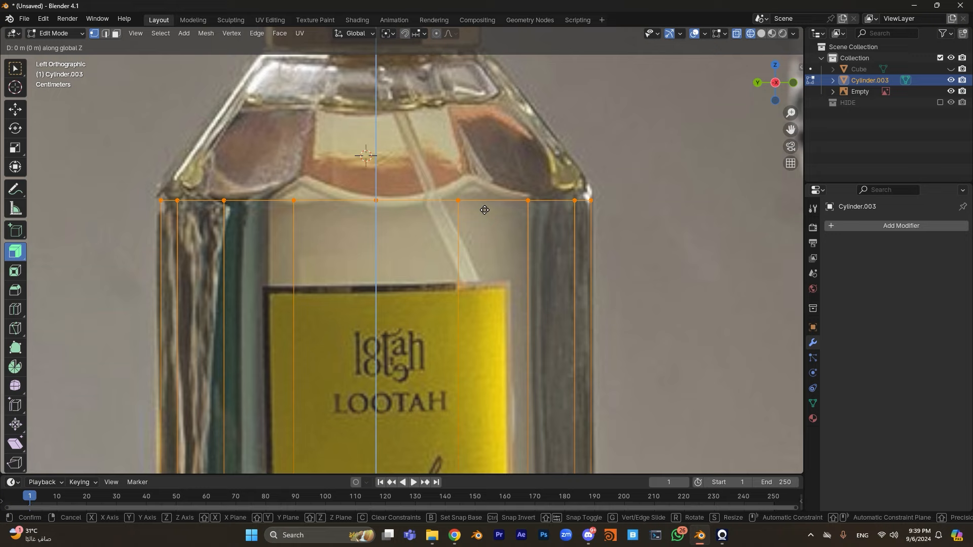
{"action": "key", "text": "g"}
{"action": "key", "text": "z"}
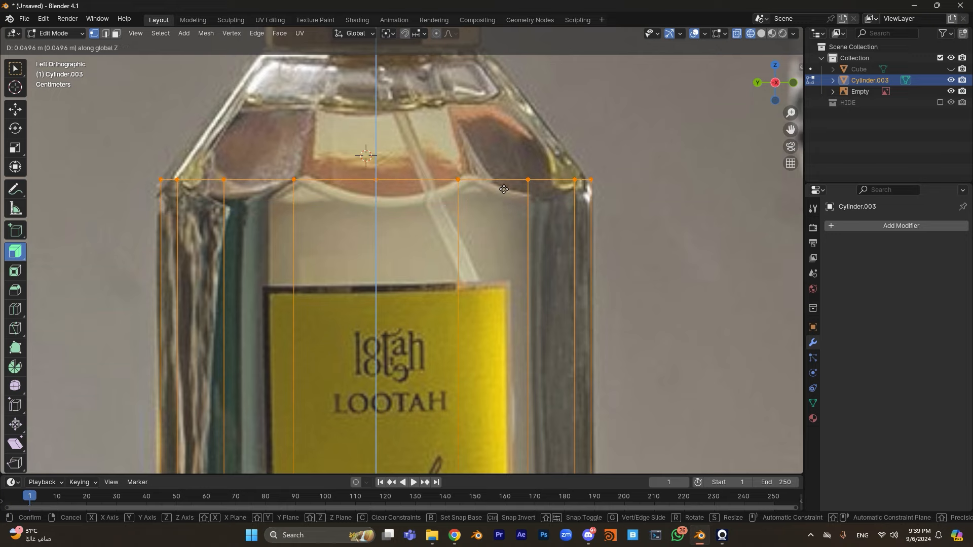
{"action": "left_click", "coordinate": [501, 193]}
{"action": "scroll", "coordinate": [407, 231], "scroll_direction": "up", "scroll_amount": 5}
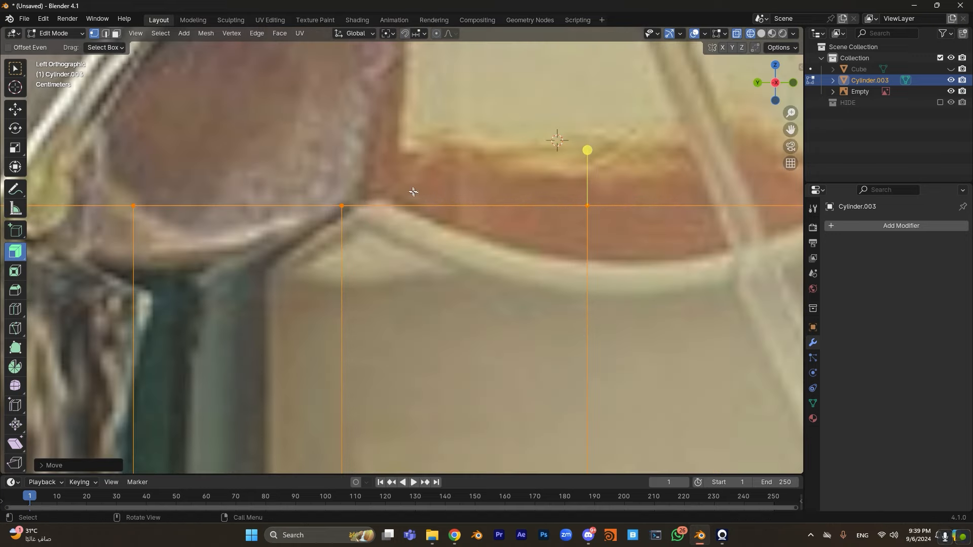
{"action": "scroll", "coordinate": [482, 255], "scroll_direction": "down", "scroll_amount": 5}
{"action": "scroll", "coordinate": [482, 255], "scroll_direction": "up", "scroll_amount": 2}
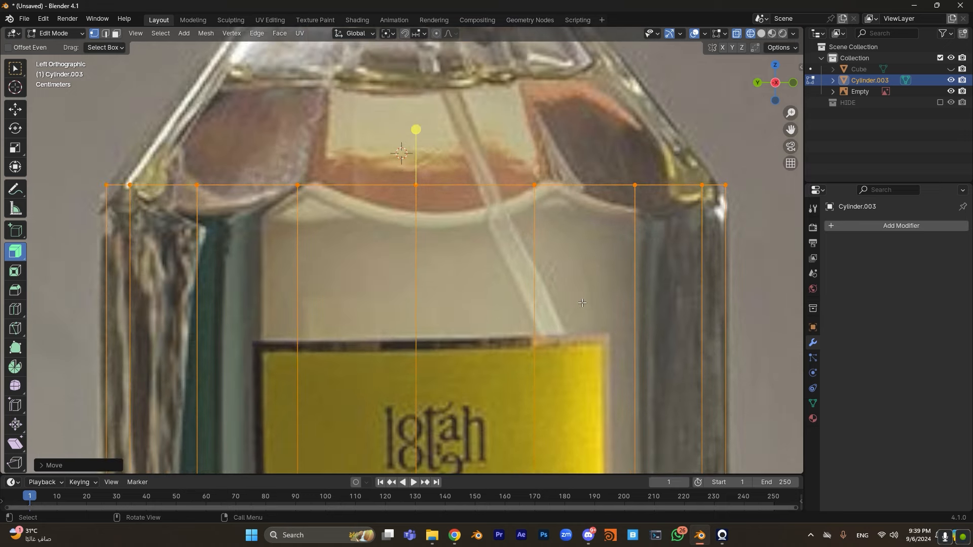
{"action": "scroll", "coordinate": [528, 292], "scroll_direction": "up", "scroll_amount": 2}
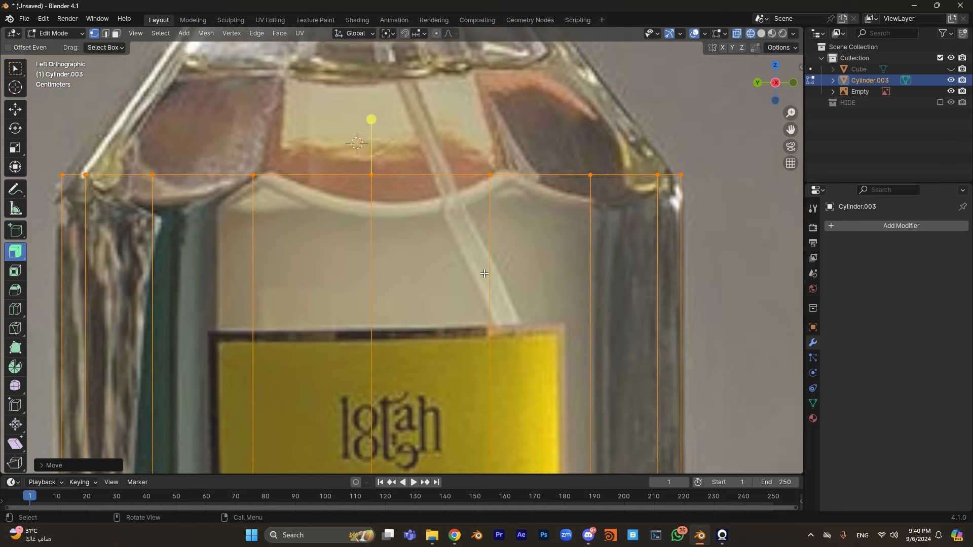
{"action": "scroll", "coordinate": [548, 275], "scroll_direction": "down", "scroll_amount": 1}
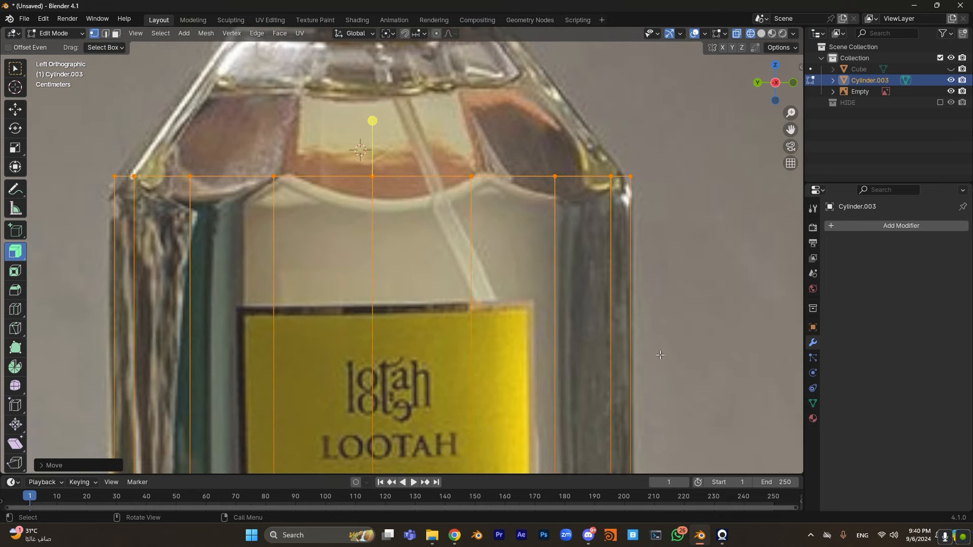
- Extrude the top face up about 0.3 m to the gold collar and scale it to about 0.5 to form the shoulder
{"action": "scroll", "coordinate": [661, 355], "scroll_direction": "down", "scroll_amount": 2}
{"action": "middle_click_drag", "start_coordinate": [469, 237], "coordinate": [459, 267], "text": "shift"}
{"action": "scroll", "coordinate": [461, 260], "scroll_direction": "down", "scroll_amount": 1}
{"action": "middle_click_drag", "start_coordinate": [405, 208], "coordinate": [420, 233]}
{"action": "key", "text": "3"}
{"action": "left_click", "coordinate": [402, 228]}
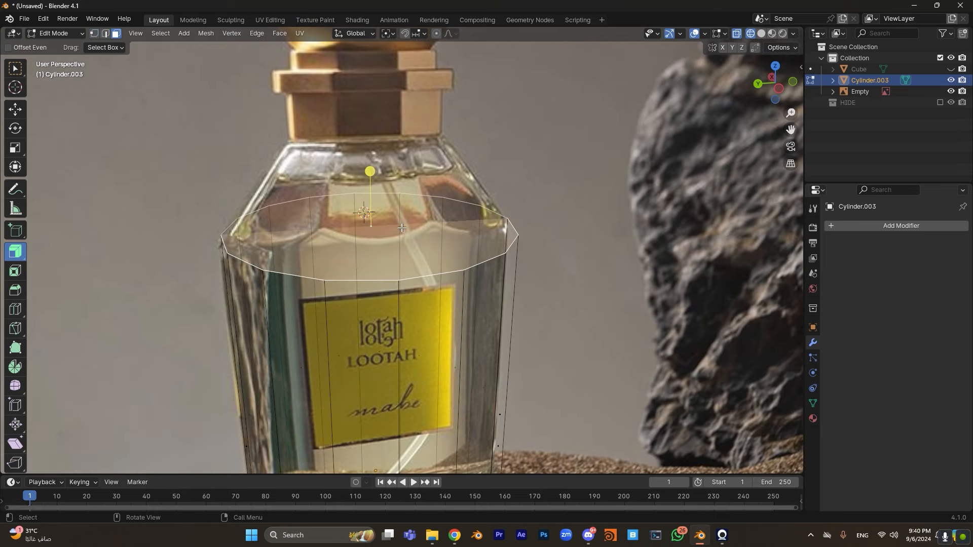
{"action": "key", "text": "shift+z"}
{"action": "left_click", "coordinate": [781, 88]}
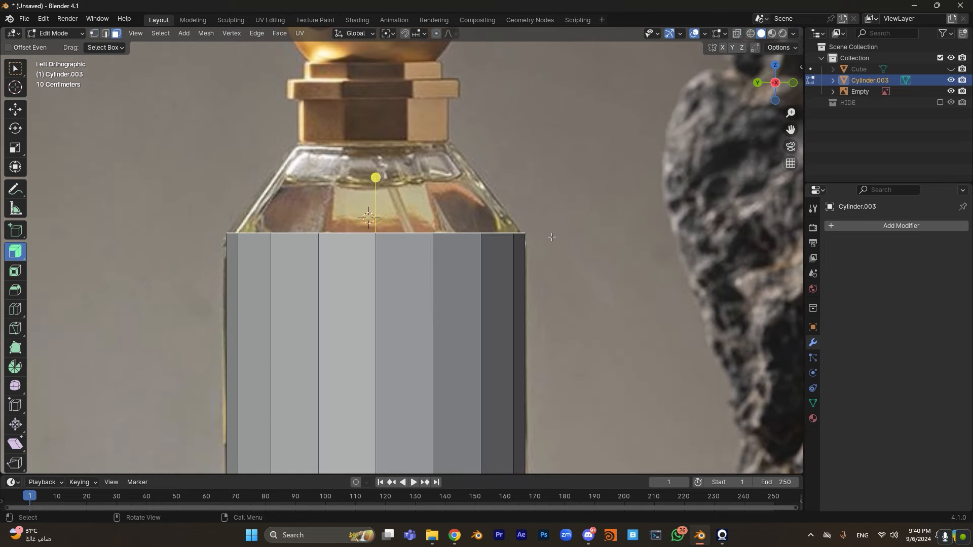
{"action": "key", "text": "e"}
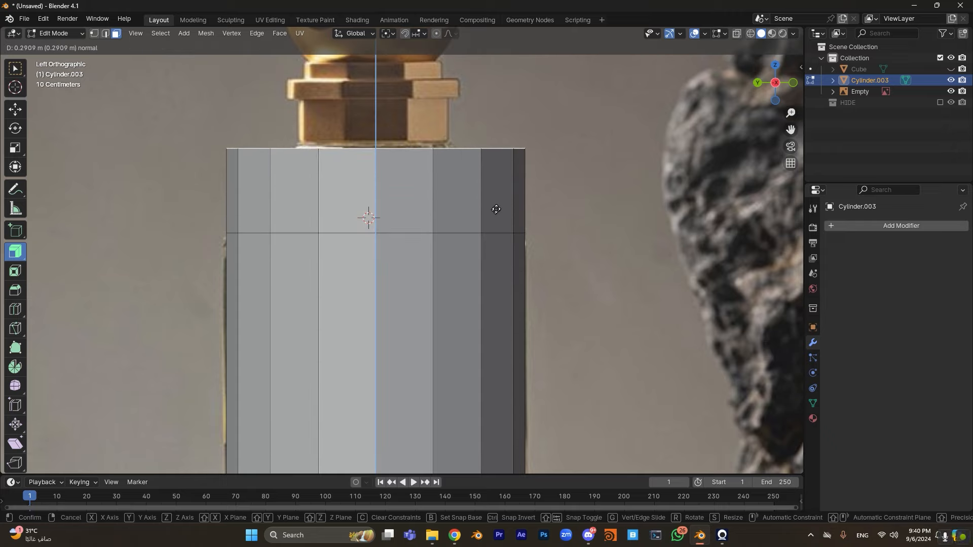
{"action": "left_click", "coordinate": [498, 206]}
{"action": "key", "text": "s"}
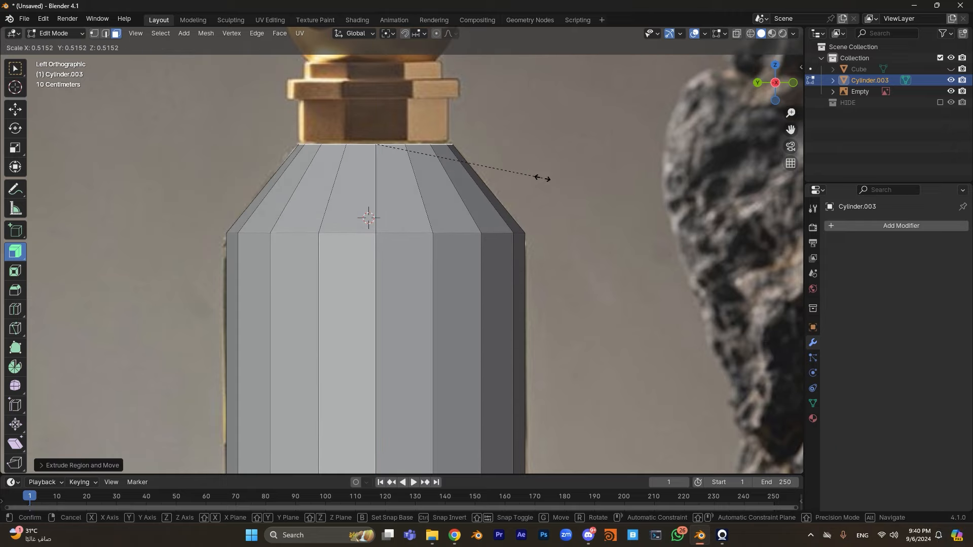
{"action": "left_click", "coordinate": [550, 178]}
- Examine in wireframe and solid view how the shoulder vertices line up with the glass facets in the reference image
{"action": "key", "text": "shift+z"}
{"action": "middle_click_drag", "start_coordinate": [526, 260], "coordinate": [517, 220], "text": "shift"}
{"action": "key", "text": "1"}
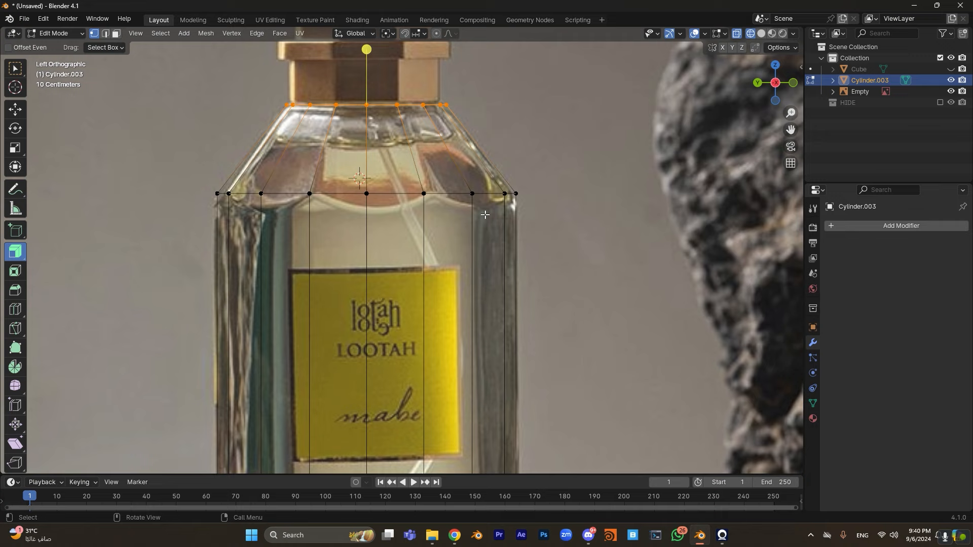
{"action": "scroll", "coordinate": [375, 223], "scroll_direction": "up", "scroll_amount": 3}
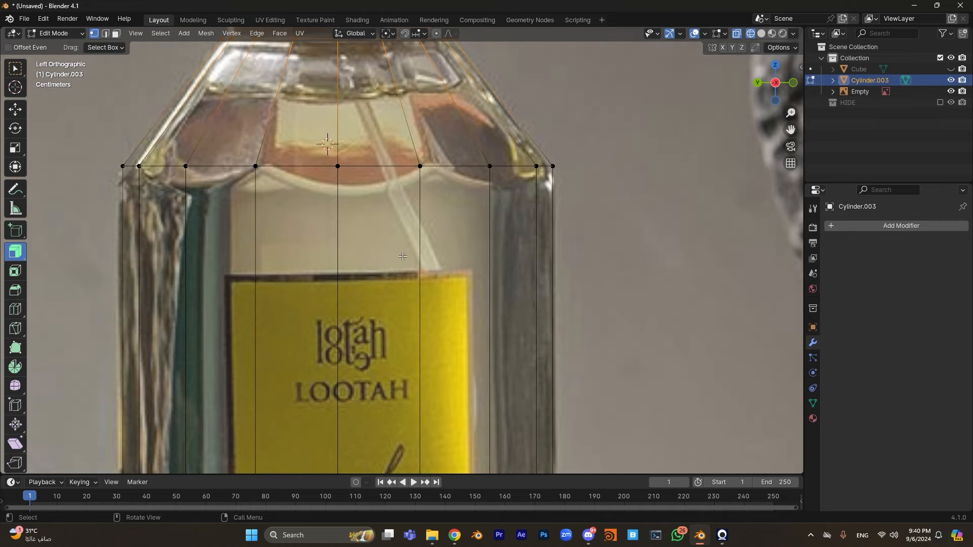
{"action": "key", "text": "Tab"}
{"action": "key", "text": "Tab"}
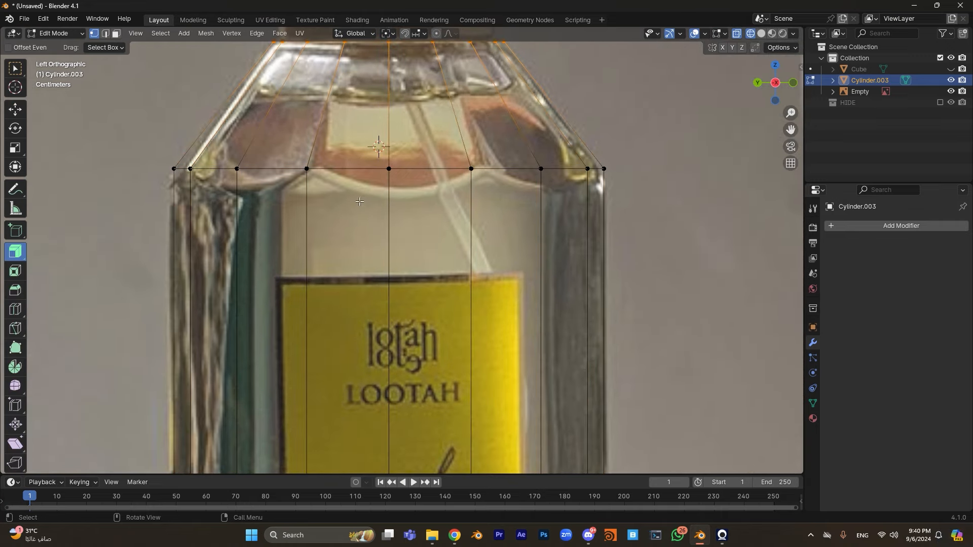
{"action": "key", "text": "shift+z"}
{"action": "scroll", "coordinate": [481, 230], "scroll_direction": "down", "scroll_amount": 3}
{"action": "key", "text": "Tab"}
{"action": "key", "text": "Tab"}
{"action": "key", "text": "shift+z"}
{"action": "scroll", "coordinate": [456, 228], "scroll_direction": "up", "scroll_amount": 6}
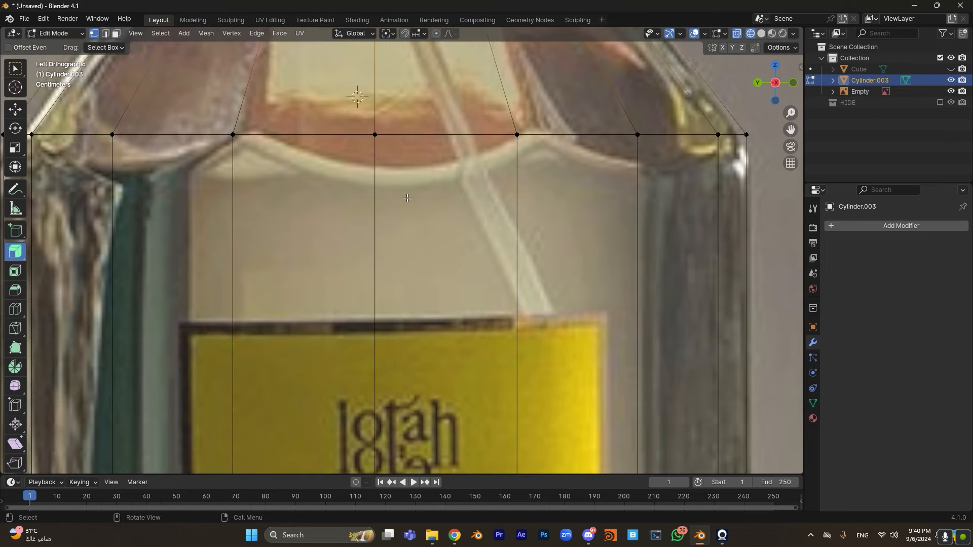
{"action": "scroll", "coordinate": [405, 198], "scroll_direction": "down", "scroll_amount": 3}
- Try lowering only the shoulder ring's centre vertex along Z to the bottom of the scallop, and undo it
{"action": "left_click", "coordinate": [377, 185]}
{"action": "key", "text": "g"}
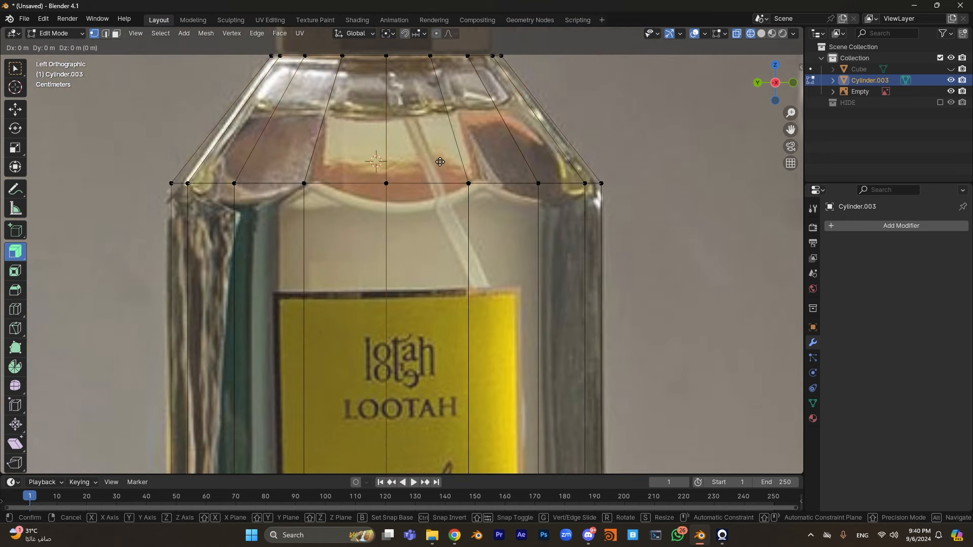
{"action": "key", "text": "z"}
{"action": "right_click", "coordinate": [376, 185]}
{"action": "left_click", "coordinate": [368, 165]}
{"action": "key", "text": "g"}
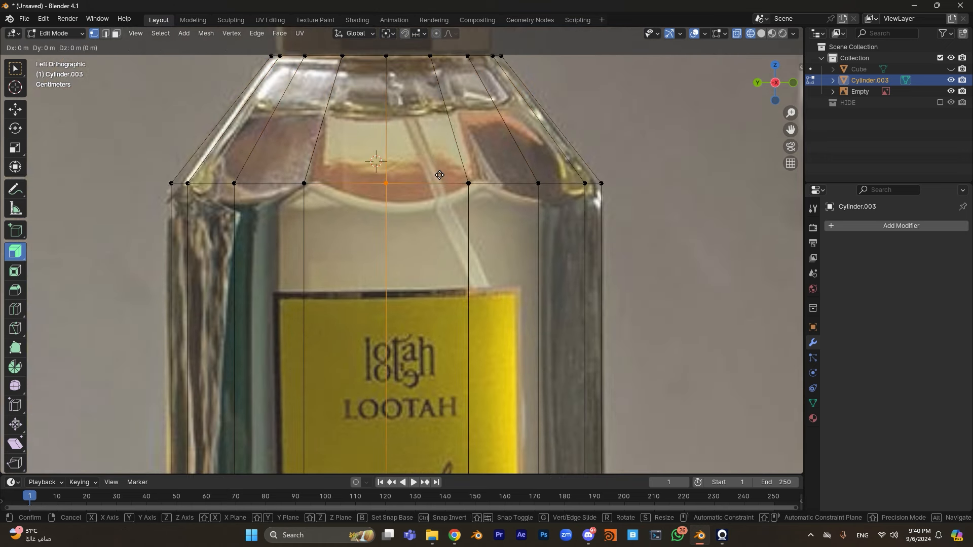
{"action": "key", "text": "z"}
{"action": "left_click", "coordinate": [441, 198]}
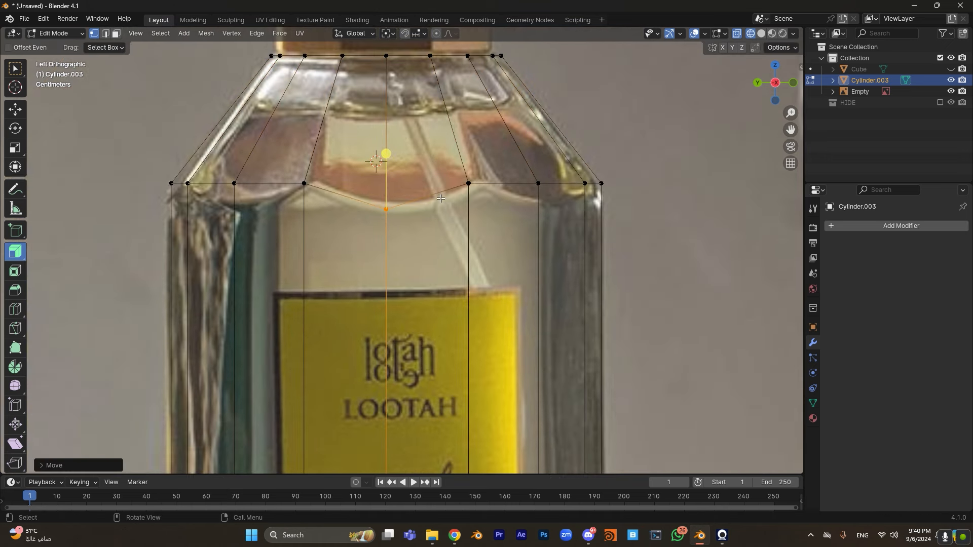
{"action": "scroll", "coordinate": [476, 235], "scroll_direction": "down", "scroll_amount": 2}
{"action": "key", "text": "alt+z"}
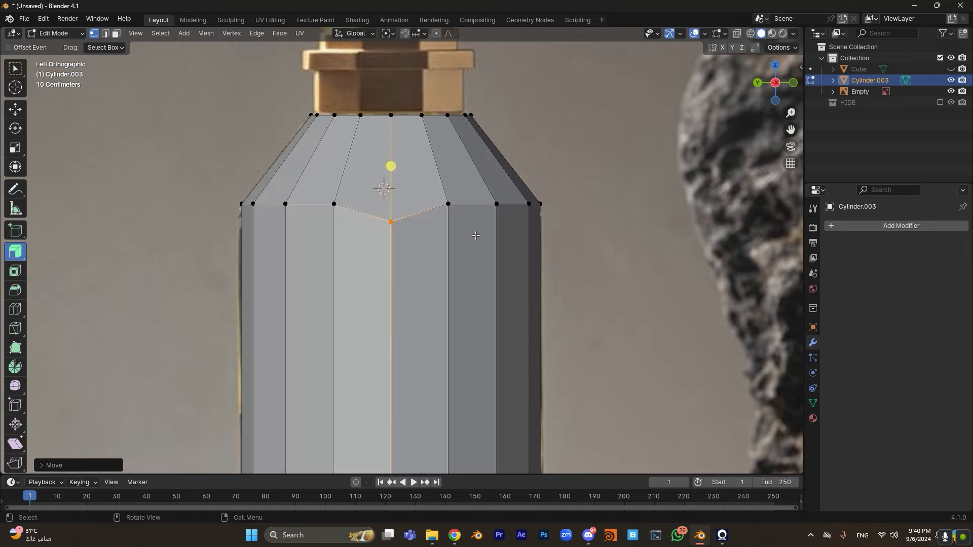
{"action": "key", "text": "ctrl+z"}
- Lower every second vertex of the shoulder ring about 0.057 m along Z to meet the valleys of the scalloped edge
{"action": "scroll", "coordinate": [496, 226], "scroll_direction": "up", "scroll_amount": 2}
{"action": "key", "text": "alt+z"}
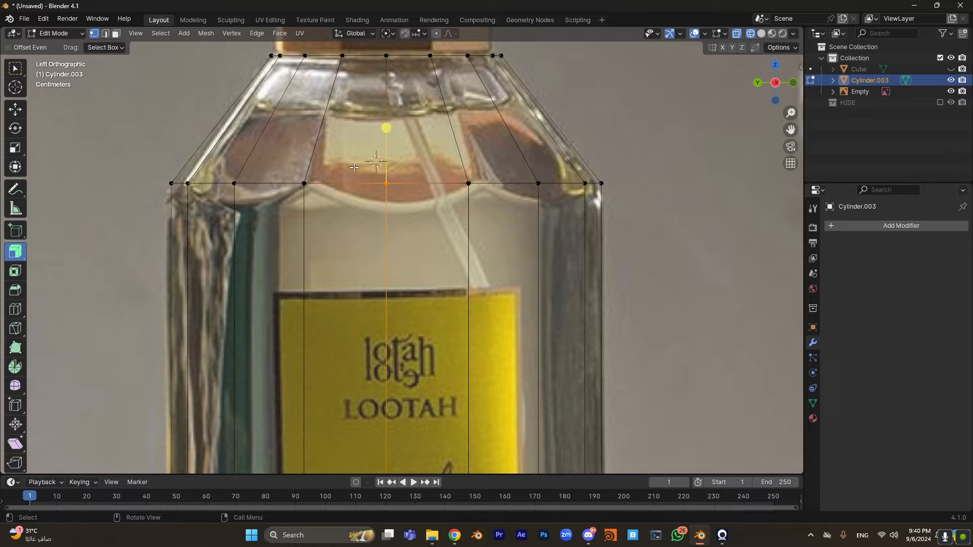
{"action": "left_click", "coordinate": [534, 187], "text": "alt+shift"}
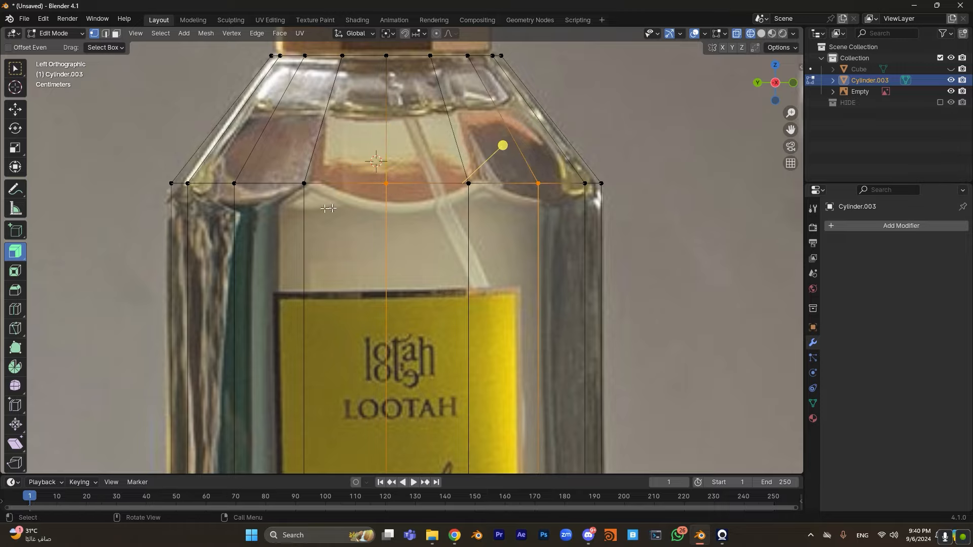
{"action": "left_click", "coordinate": [236, 188], "text": "alt+shift"}
{"action": "scroll", "coordinate": [446, 221], "scroll_direction": "down", "scroll_amount": 4}
{"action": "mouse_move", "coordinate": [375, 203]}
{"action": "middle_mouse_down"}
{"action": "mouse_move", "coordinate": [460, 226]}
{"action": "mouse_move", "coordinate": [497, 257]}
{"action": "mouse_move", "coordinate": [509, 243]}
{"action": "mouse_move", "coordinate": [396, 264]}
{"action": "mouse_move", "coordinate": [431, 249]}
{"action": "mouse_move", "coordinate": [459, 266]}
{"action": "mouse_move", "coordinate": [419, 258]}
{"action": "middle_mouse_up"}
{"action": "key", "text": "shift+z"}
{"action": "left_click", "coordinate": [434, 268], "text": "alt+shift"}
{"action": "left_click", "coordinate": [774, 85]}
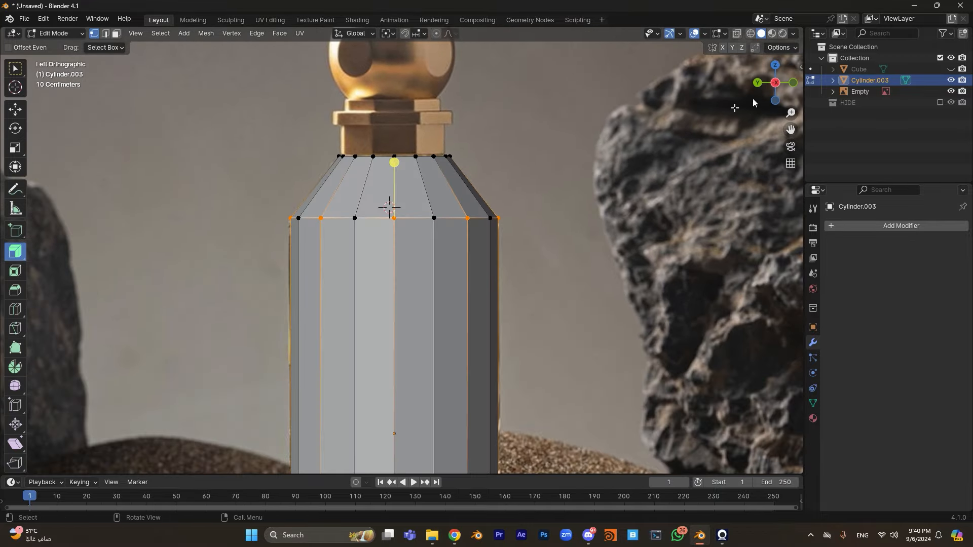
{"action": "key", "text": "alt+z"}
{"action": "scroll", "coordinate": [521, 183], "scroll_direction": "up", "scroll_amount": 4}
{"action": "key", "text": "g"}
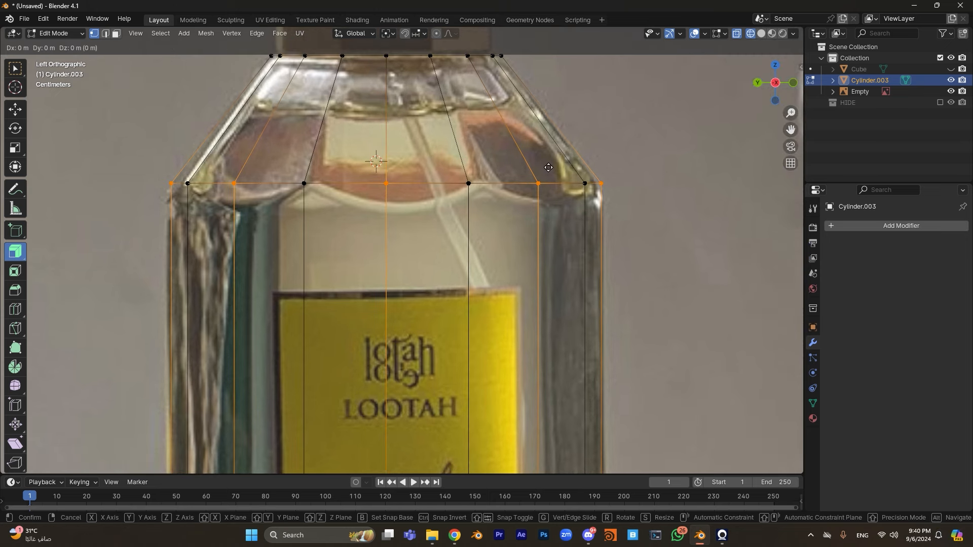
{"action": "key", "text": "z"}
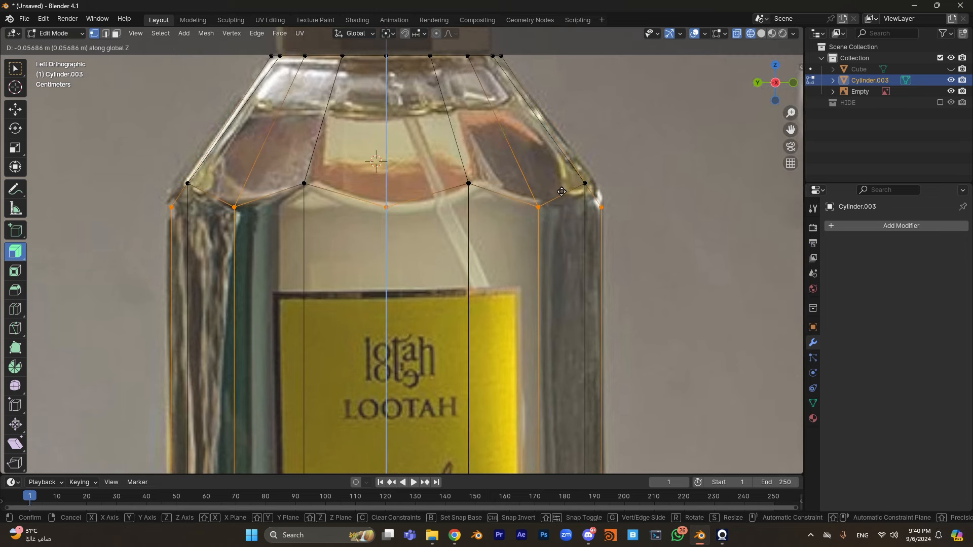
{"action": "left_click", "coordinate": [561, 192]}
- Leave Edit Mode and add a Subdivision Surface modifier to the bottle body
{"action": "key", "text": "Tab"}
{"action": "key", "text": "alt+z"}
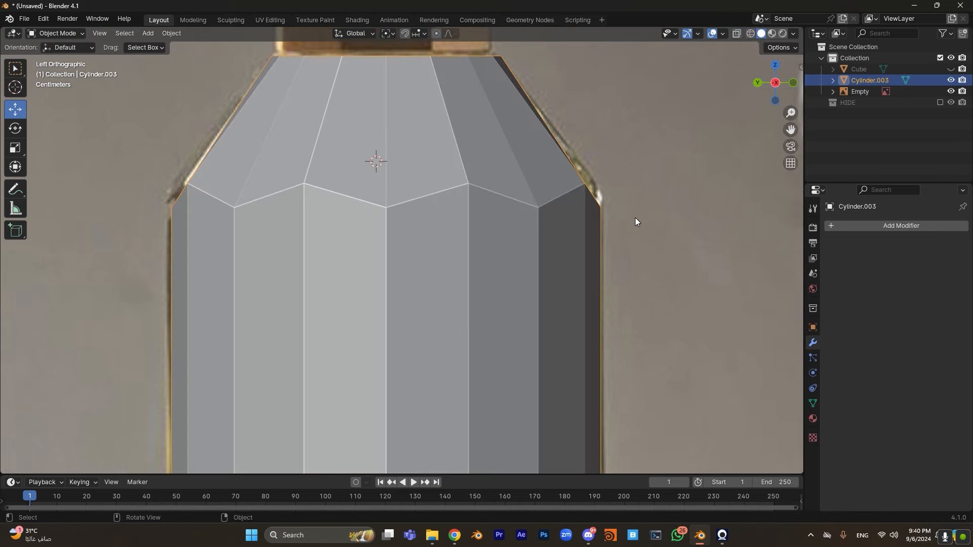
{"action": "scroll", "coordinate": [385, 214], "scroll_direction": "down", "scroll_amount": 3}
{"action": "middle_click_drag", "start_coordinate": [384, 214], "coordinate": [440, 261]}
{"action": "scroll", "coordinate": [441, 261], "scroll_direction": "up", "scroll_amount": 5}
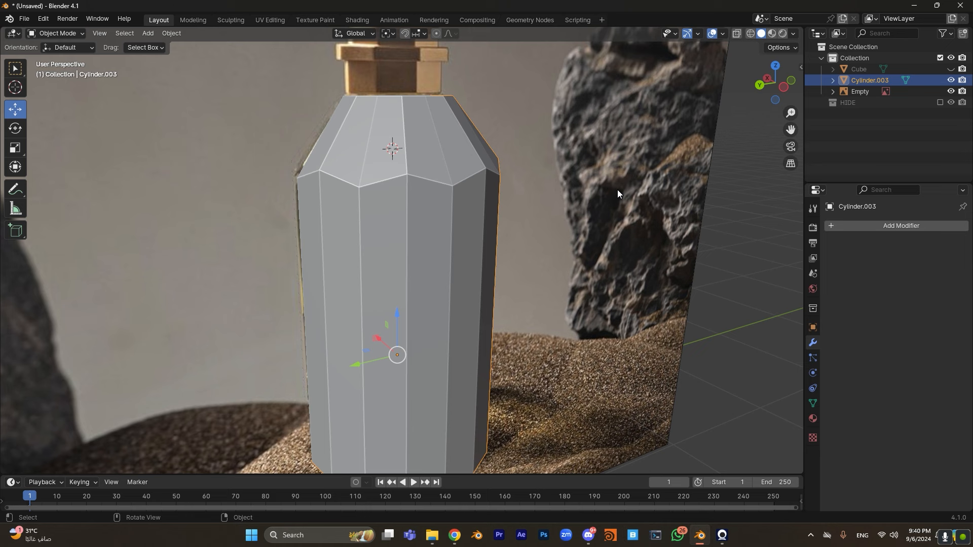
{"action": "middle_click_drag", "start_coordinate": [478, 174], "coordinate": [452, 179]}
{"action": "scroll", "coordinate": [460, 178], "scroll_direction": "up", "scroll_amount": 1}
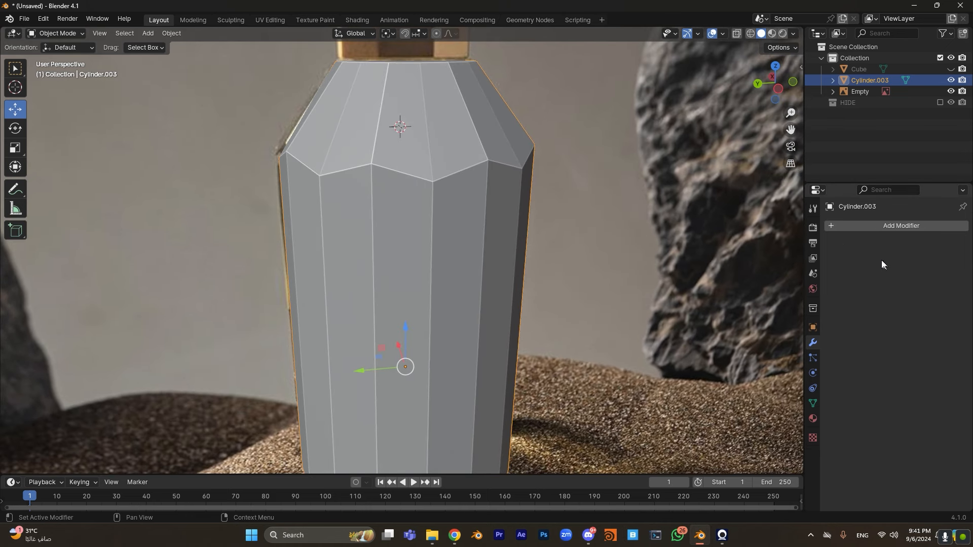
{"action": "left_click", "coordinate": [848, 225]}
{"action": "mouse_move", "coordinate": [835, 230]}
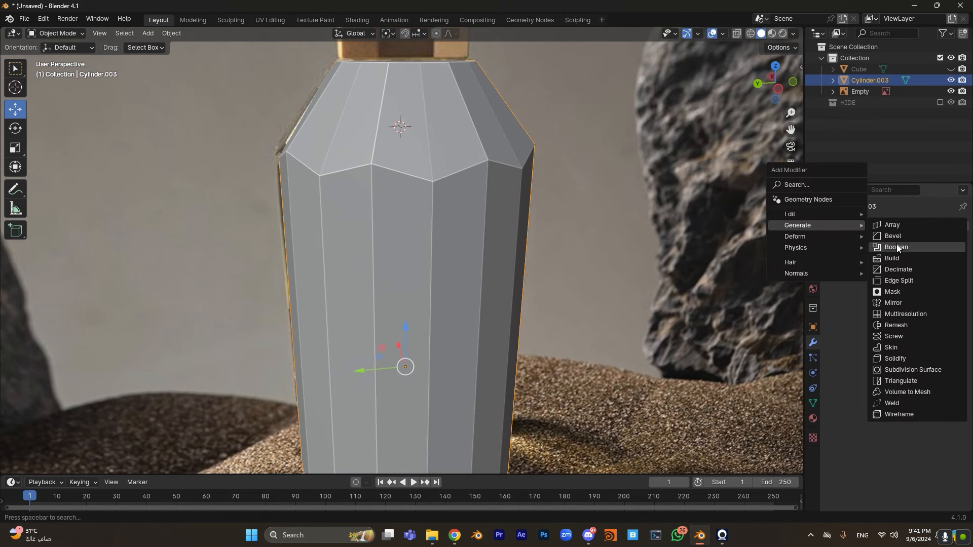
{"action": "left_click", "coordinate": [904, 368]}
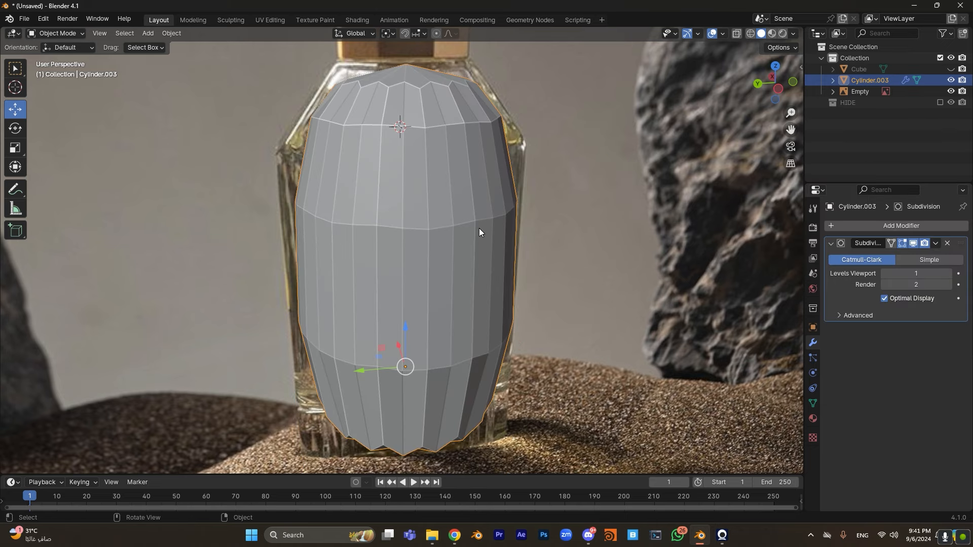
- Isolate the bottle body and inset its bottom face slightly to hold the base edge
{"action": "middle_click_drag", "start_coordinate": [479, 228], "coordinate": [432, 217]}
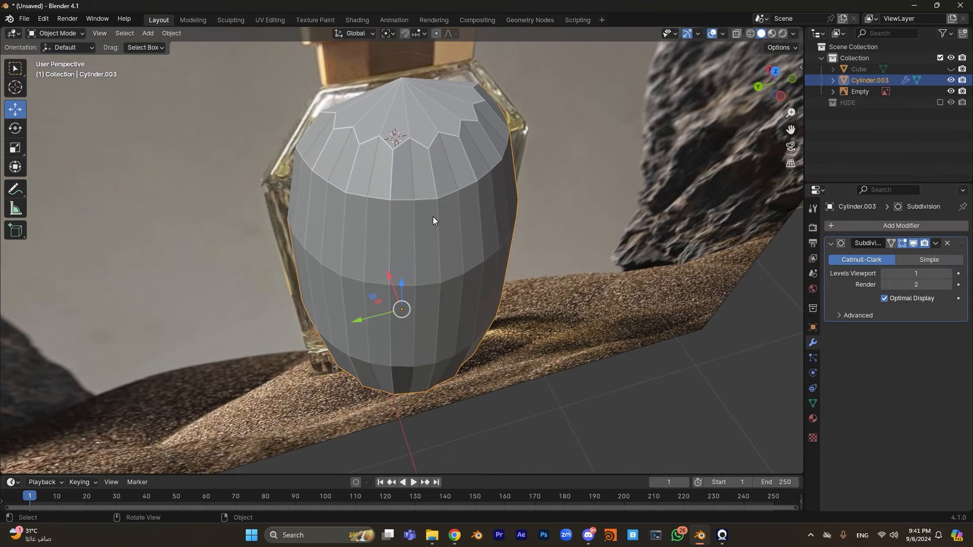
{"action": "key", "text": "KP_Divide"}
{"action": "key", "text": "Tab"}
{"action": "left_click", "coordinate": [396, 122]}
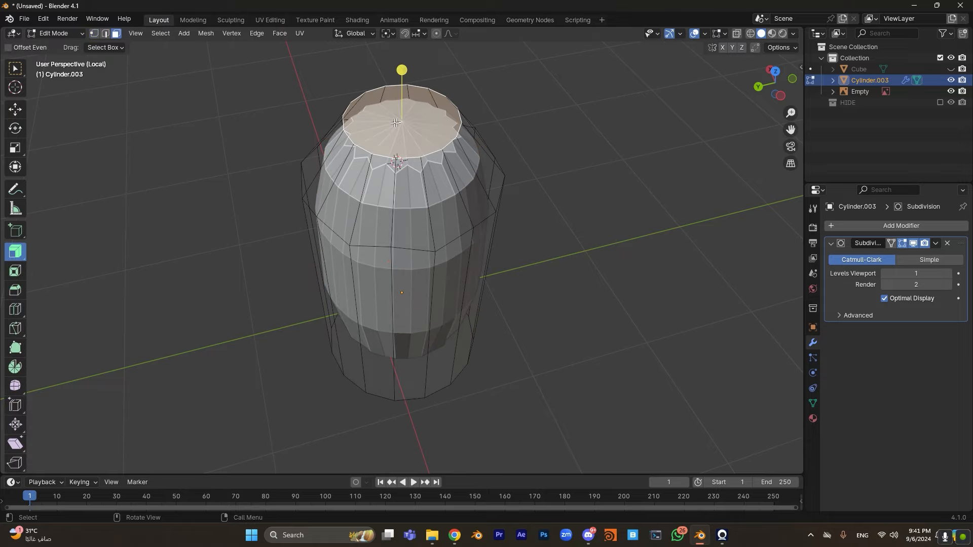
{"action": "middle_click_drag", "start_coordinate": [396, 122], "coordinate": [449, 195]}
{"action": "scroll", "coordinate": [448, 195], "scroll_direction": "up", "scroll_amount": 3}
{"action": "middle_click_drag", "start_coordinate": [448, 228], "coordinate": [476, 254]}
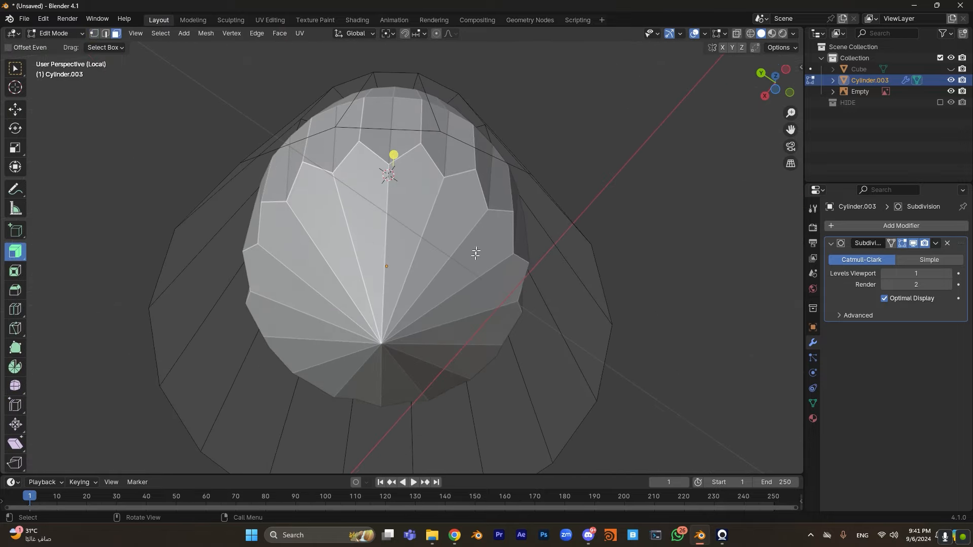
{"action": "left_click", "coordinate": [433, 329]}
{"action": "scroll", "coordinate": [451, 284], "scroll_direction": "down", "scroll_amount": 2}
{"action": "middle_click_drag", "start_coordinate": [451, 285], "coordinate": [456, 303]}
{"action": "key", "text": "i"}
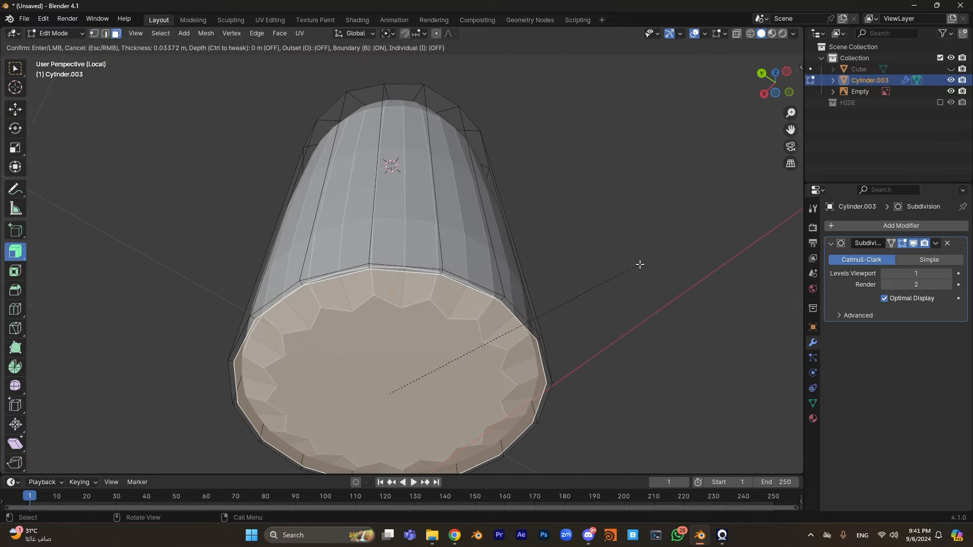
{"action": "left_click", "coordinate": [641, 263]}
- Add a horizontal loop cut around the body and slide it down close to the base edge
{"action": "middle_click_drag", "start_coordinate": [640, 262], "coordinate": [567, 309]}
{"action": "middle_click_drag", "start_coordinate": [508, 319], "coordinate": [524, 240], "text": "shift"}
{"action": "key", "text": "ctrl+r"}
{"action": "left_click", "coordinate": [470, 211]}
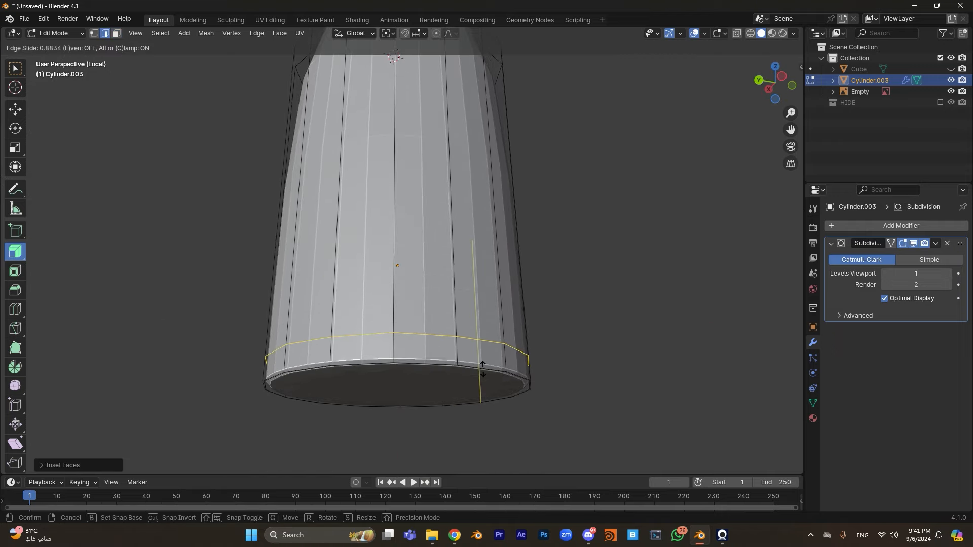
{"action": "left_click", "coordinate": [483, 388]}
- Inset the inner bottom face a second time, by a wider margin, and return to Object Mode
{"action": "middle_click_drag", "start_coordinate": [484, 387], "coordinate": [461, 301]}
{"action": "key", "text": "3"}
{"action": "left_click", "coordinate": [460, 299]}
{"action": "scroll", "coordinate": [460, 300], "scroll_direction": "up", "scroll_amount": 3}
{"action": "key", "text": "i"}
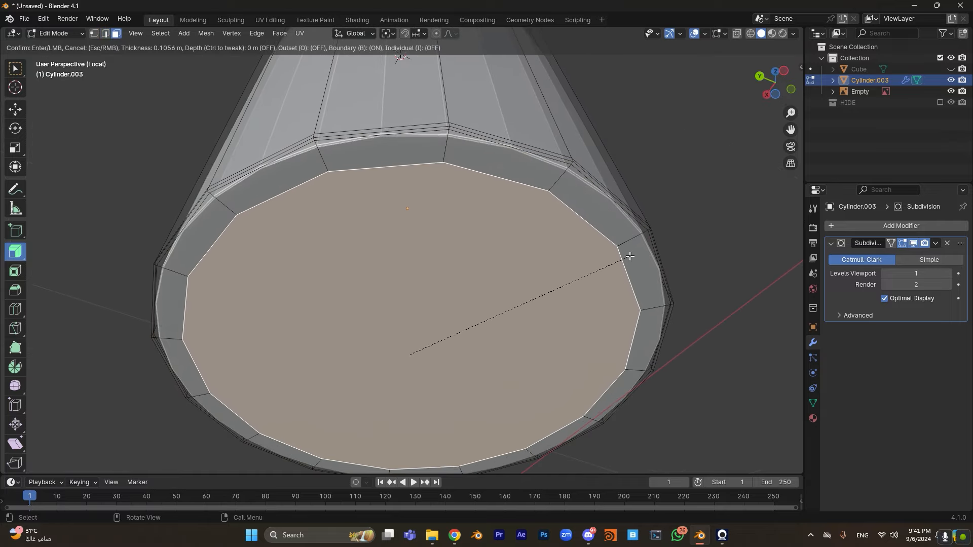
{"action": "left_click", "coordinate": [605, 278]}
{"action": "key", "text": "Tab"}
{"action": "scroll", "coordinate": [521, 315], "scroll_direction": "down", "scroll_amount": 6}
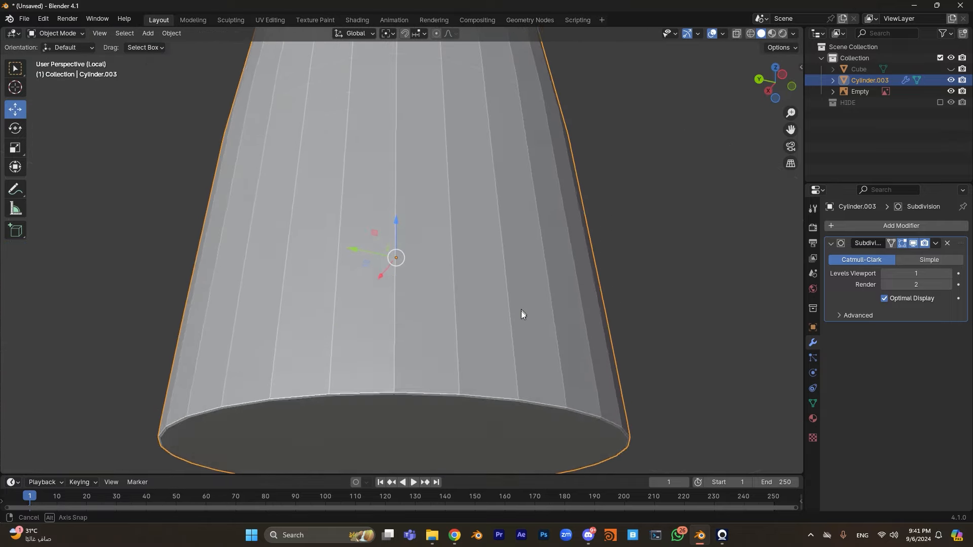
- Inset the top face twice, first very thinly along its rim and then by a wider margin
{"action": "middle_click_drag", "start_coordinate": [476, 211], "coordinate": [469, 272]}
{"action": "key", "text": "Tab"}
{"action": "scroll", "coordinate": [469, 273], "scroll_direction": "up", "scroll_amount": 2}
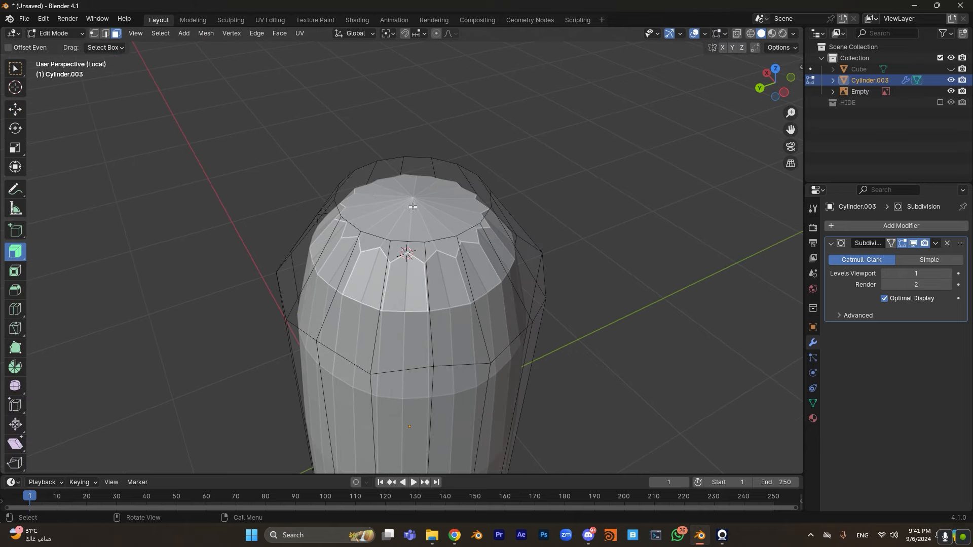
{"action": "left_click", "coordinate": [450, 219]}
{"action": "scroll", "coordinate": [452, 220], "scroll_direction": "up", "scroll_amount": 3}
{"action": "scroll", "coordinate": [558, 233], "scroll_direction": "up", "scroll_amount": 2}
{"action": "middle_click_drag", "start_coordinate": [684, 243], "coordinate": [697, 263]}
{"action": "key", "text": "i"}
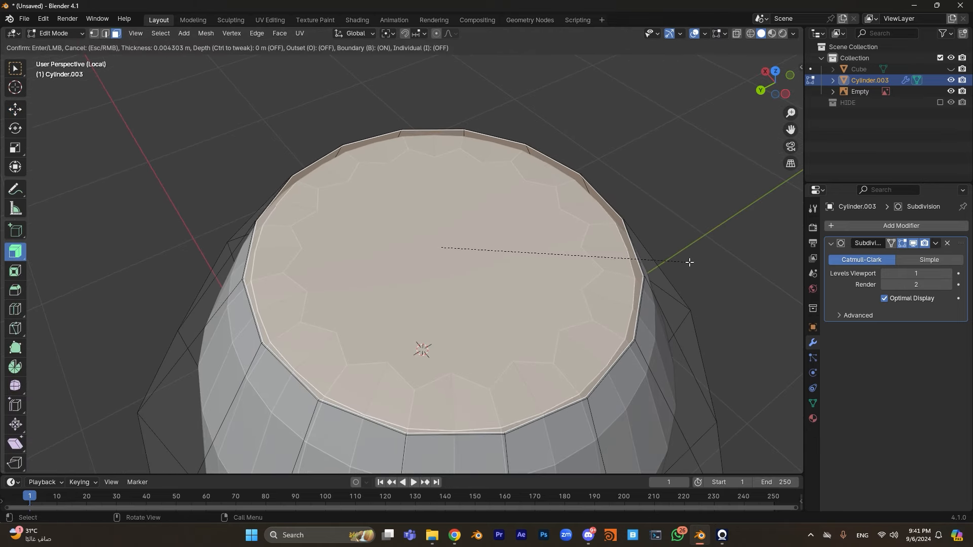
{"action": "left_click", "coordinate": [689, 263]}
{"action": "key", "text": "i"}
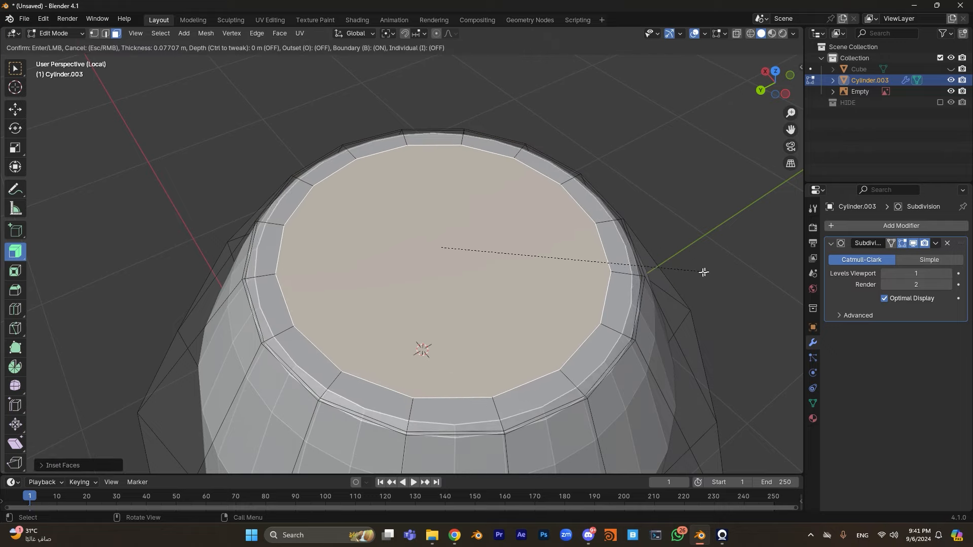
{"action": "left_click", "coordinate": [664, 289]}
- Add a loop cut around the shoulder and slide it up close to the top rim
{"action": "middle_click_drag", "start_coordinate": [664, 289], "coordinate": [529, 245]}
{"action": "key", "text": "2"}
{"action": "left_click", "coordinate": [527, 243], "text": "alt"}
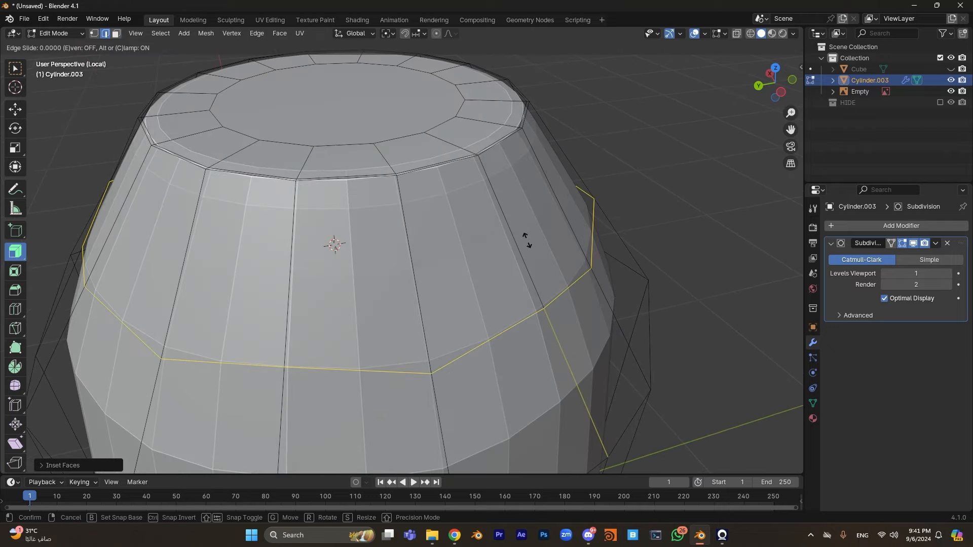
{"action": "key", "text": "g"}
{"action": "key", "text": "g"}
{"action": "left_click", "coordinate": [492, 157]}
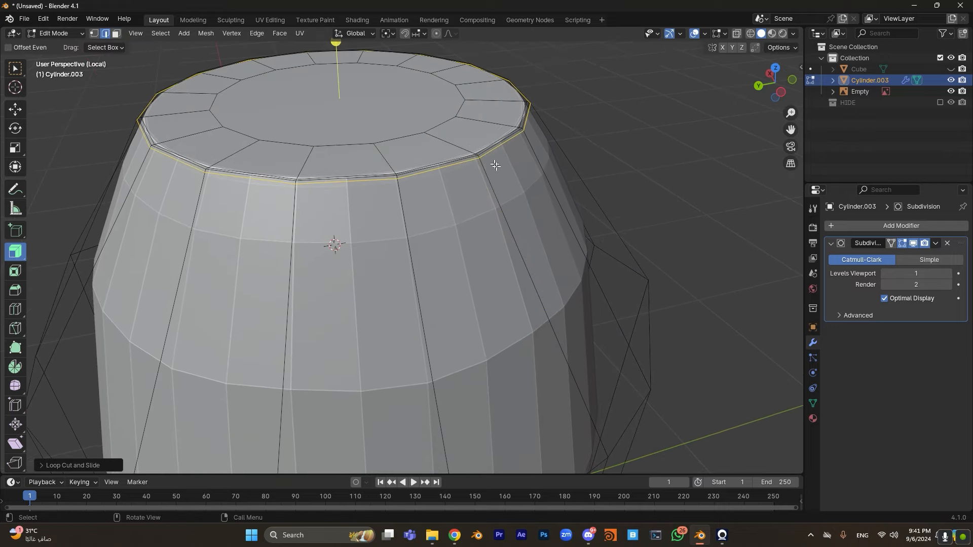
- Select the zigzag edge loop along the shoulder and leave isolation to see it against the reference image from the left
{"action": "key", "text": "Tab"}
{"action": "middle_click_drag", "start_coordinate": [495, 164], "coordinate": [509, 233]}
{"action": "scroll", "coordinate": [471, 269], "scroll_direction": "down", "scroll_amount": 3}
{"action": "key", "text": "Tab"}
{"action": "middle_click_drag", "start_coordinate": [467, 273], "coordinate": [528, 211]}
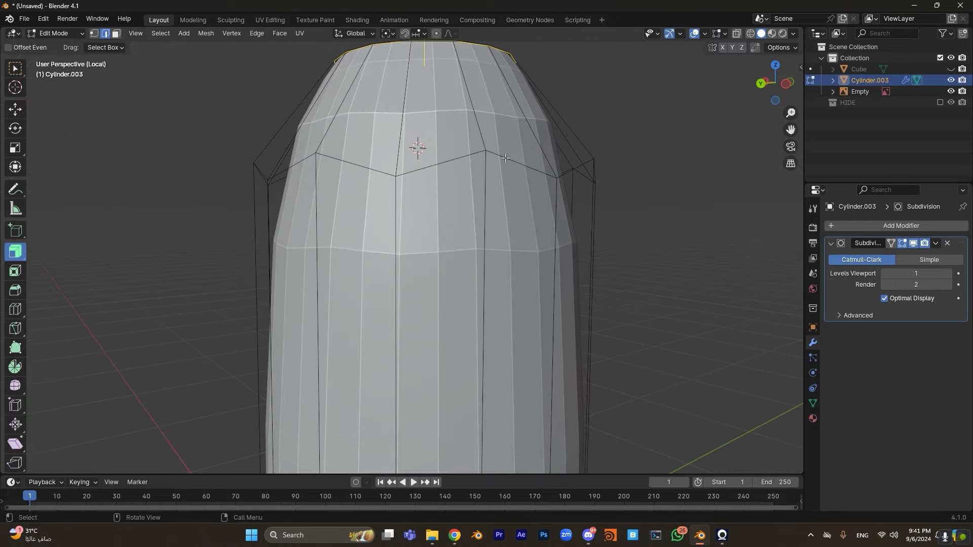
{"action": "left_click", "coordinate": [505, 159], "text": "alt"}
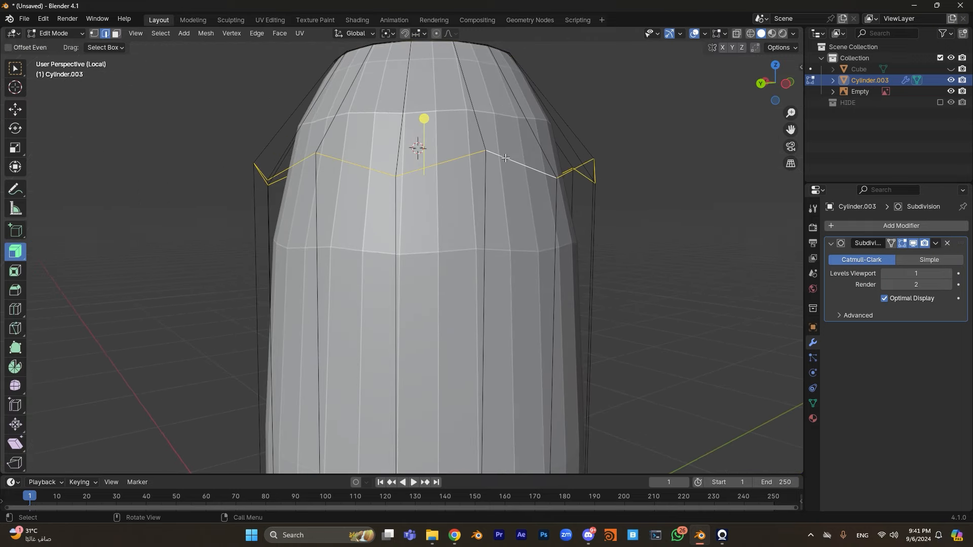
{"action": "middle_click_drag", "start_coordinate": [505, 158], "coordinate": [496, 160]}
{"action": "left_click", "coordinate": [783, 87]}
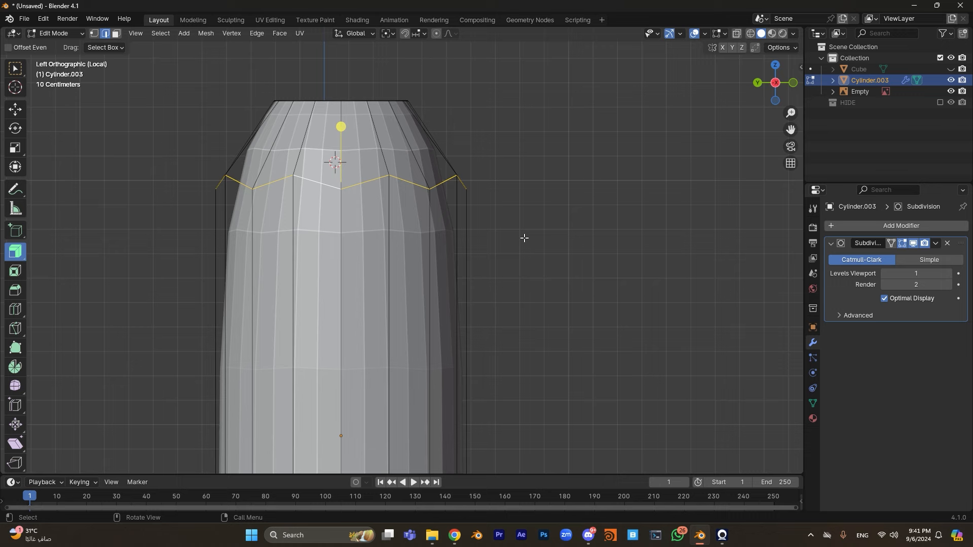
{"action": "key", "text": "slash"}
{"action": "middle_click_drag", "start_coordinate": [524, 237], "coordinate": [558, 218]}
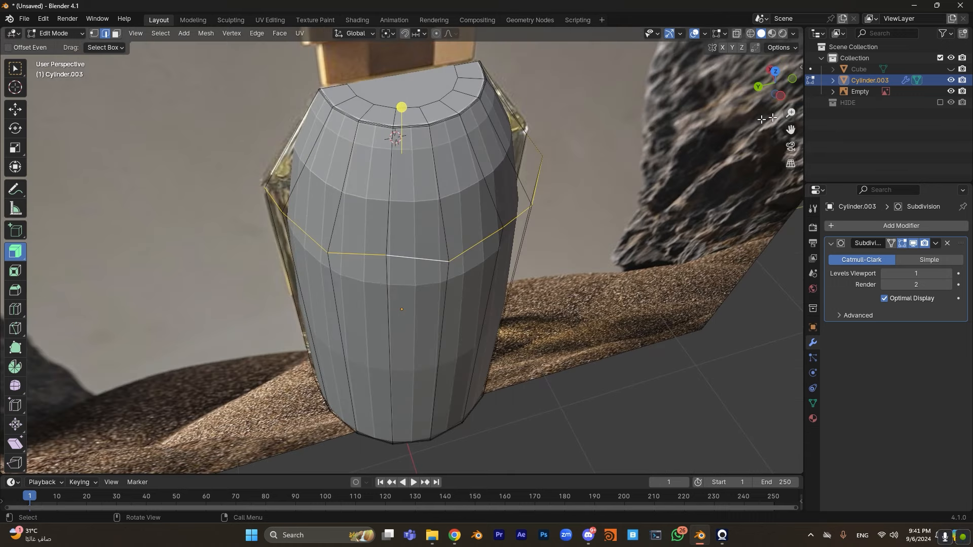
{"action": "left_click", "coordinate": [787, 96]}
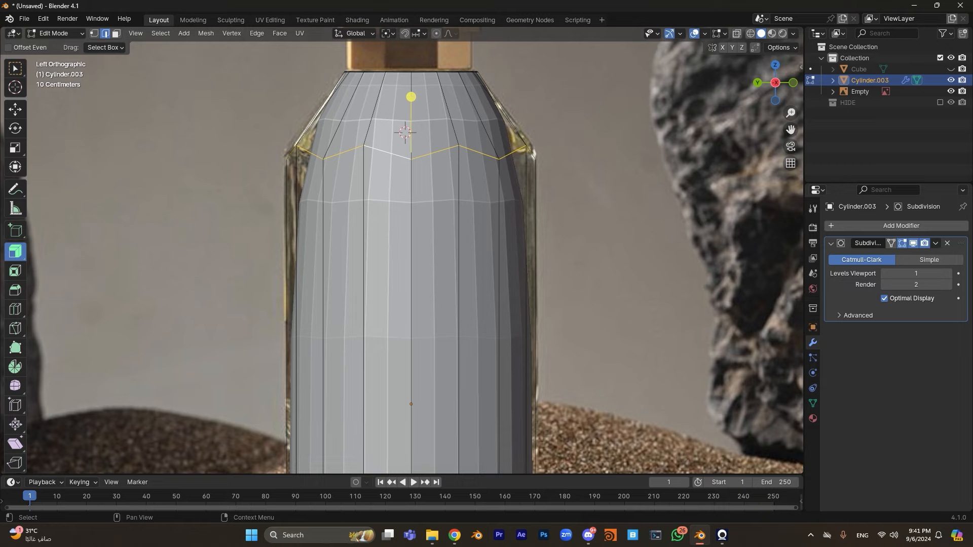
- Turn on the Screencast Keys display and return to the left view
{"action": "key", "text": "n"}
{"action": "left_click", "coordinate": [796, 167]}
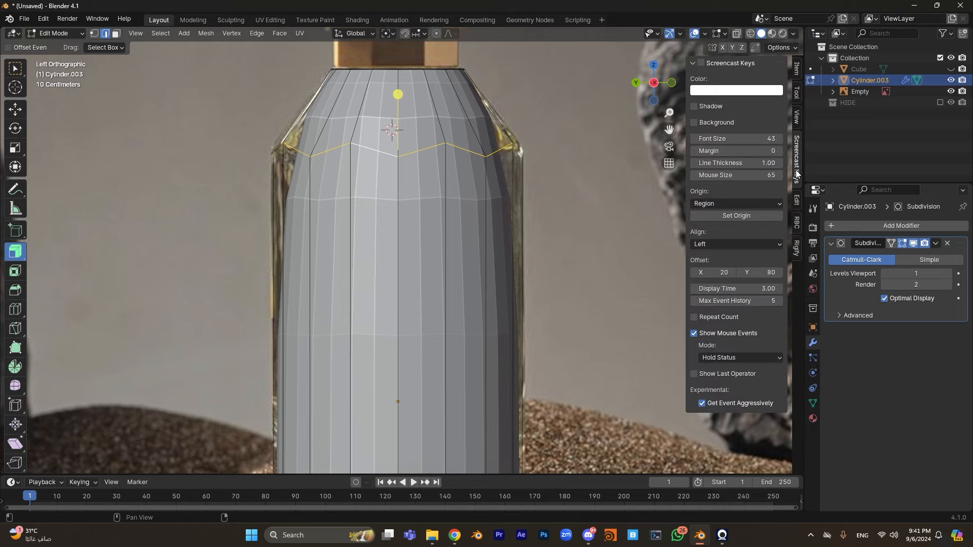
{"action": "key", "text": "n"}
{"action": "middle_click_drag", "start_coordinate": [594, 272], "coordinate": [615, 281]}
{"action": "left_click", "coordinate": [776, 82]}
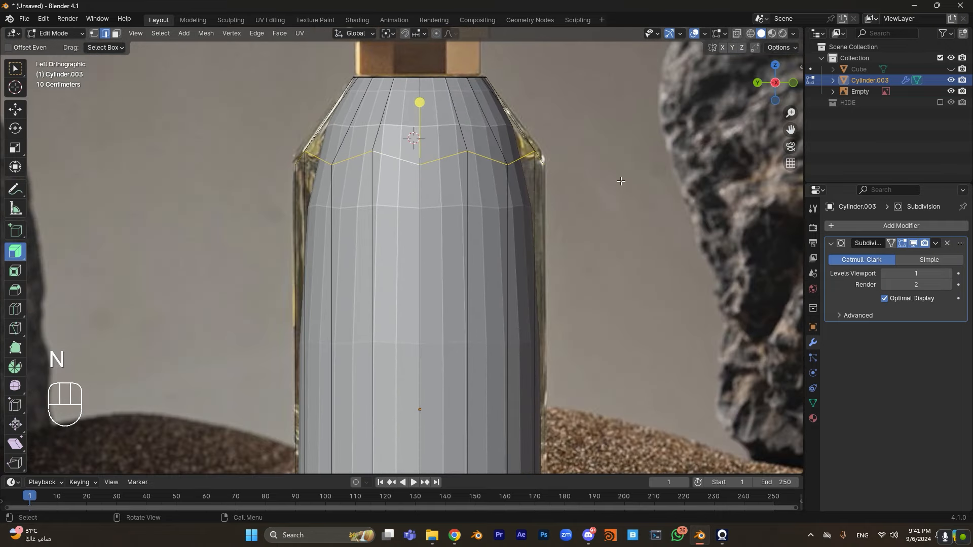
- Bevel the zigzag edge loop on the shoulder with two segments and a width of about 0.012 m
{"action": "key", "text": "z"}
{"action": "scroll", "coordinate": [409, 218], "scroll_direction": "up", "scroll_amount": 1}
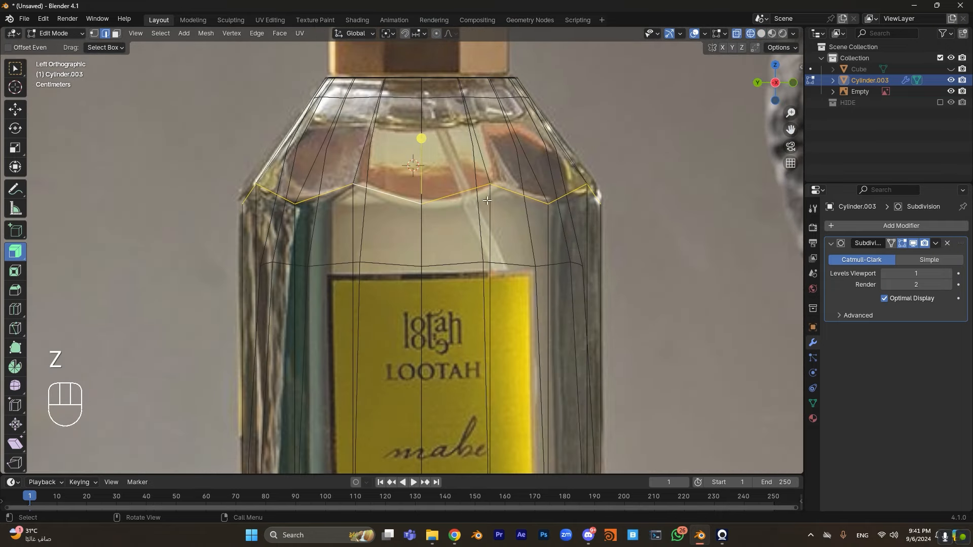
{"action": "key", "text": "z"}
{"action": "key", "text": "ctrl+b"}
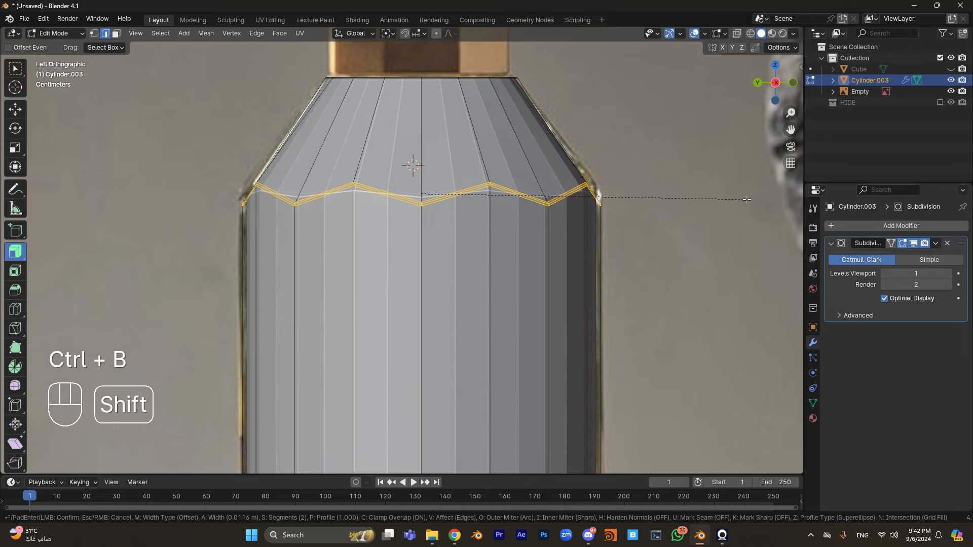
{"action": "left_click", "coordinate": [753, 199]}
{"action": "key", "text": "Tab"}
{"action": "key", "text": "z"}
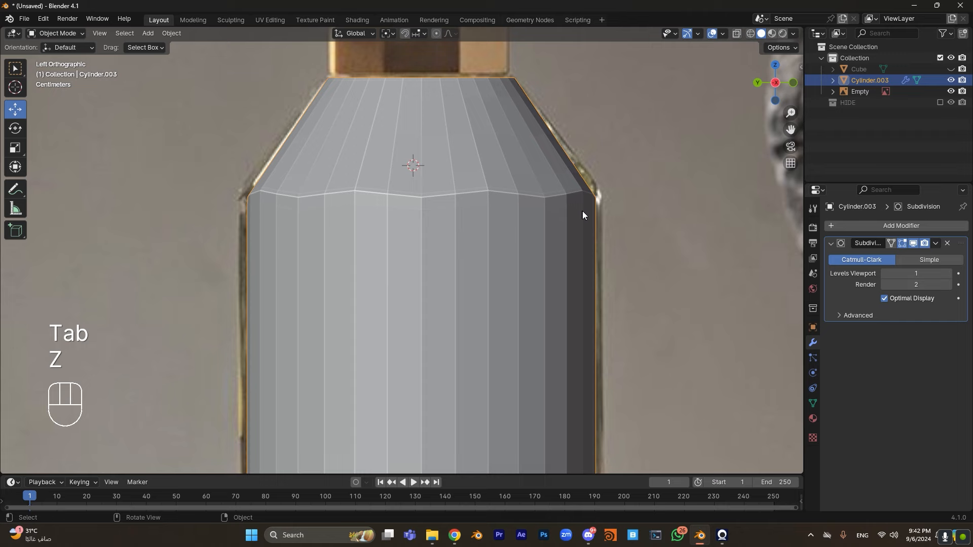
- Set the Subdivision modifier's viewport level to 2 and shade the bottle body smooth
{"action": "left_click", "coordinate": [949, 273]}
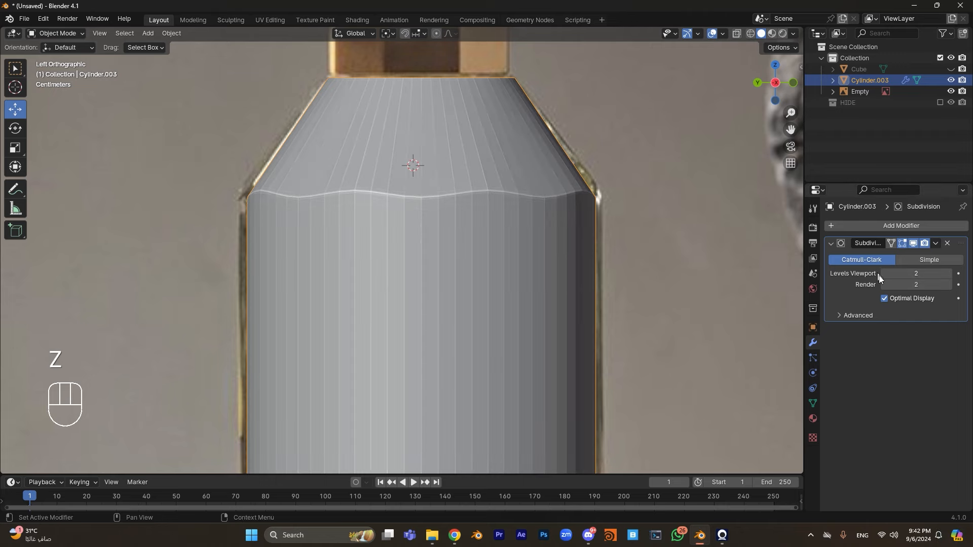
{"action": "right_click", "coordinate": [422, 196]}
{"action": "left_click", "coordinate": [419, 197]}
- Select the vertices at the front low point of the bevelled zigzag in wireframe display
{"action": "key", "text": "Tab"}
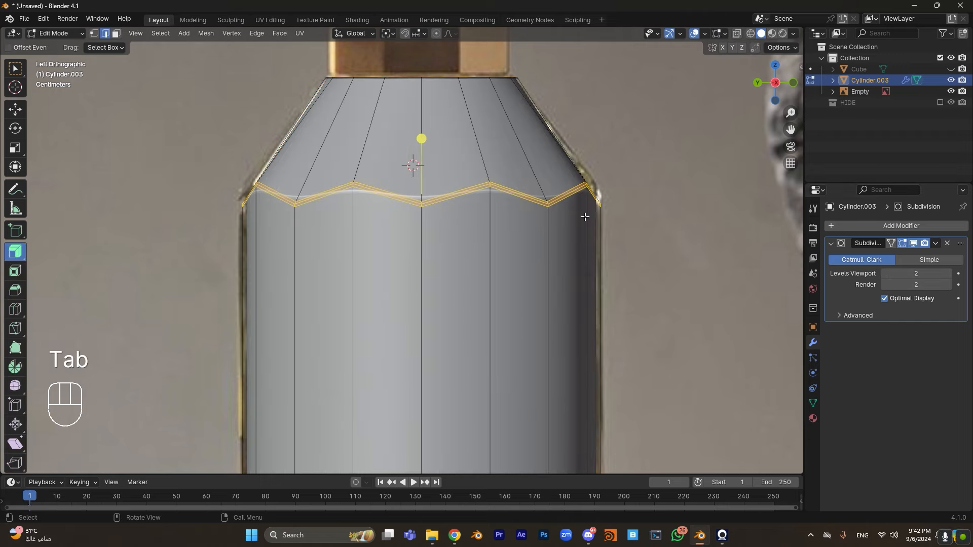
{"action": "key", "text": "z"}
{"action": "key", "text": "1"}
{"action": "left_click", "coordinate": [444, 222]}
{"action": "scroll", "coordinate": [444, 222], "scroll_direction": "up", "scroll_amount": 2}
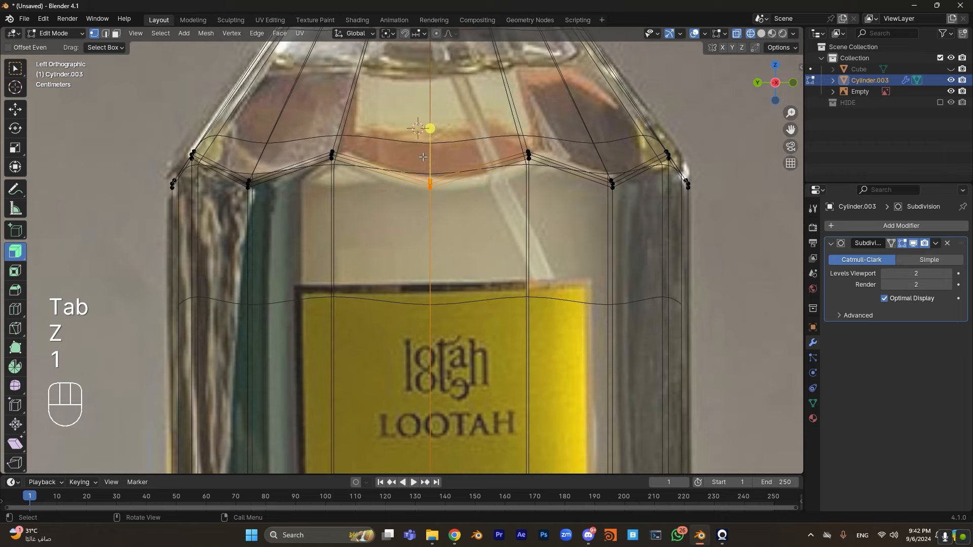
- Try to move the front low-point vertices along Z, undo the move and check the smoothed shoulder
{"action": "key", "text": "g"}
{"action": "key", "text": "z"}
{"action": "key", "text": "ctrl+z"}
{"action": "key", "text": "z"}
{"action": "key", "text": "Tab"}
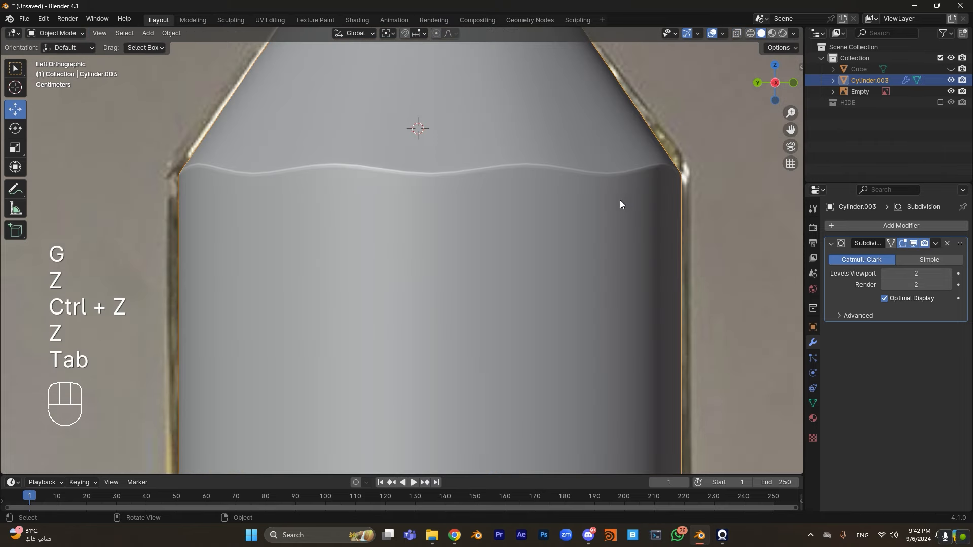
- Add the zigzag's low-point vertices on either side of the front one to the selection
{"action": "key", "text": "Tab"}
{"action": "key", "text": "z"}
{"action": "scroll", "coordinate": [430, 217], "scroll_direction": "up", "scroll_amount": 5}
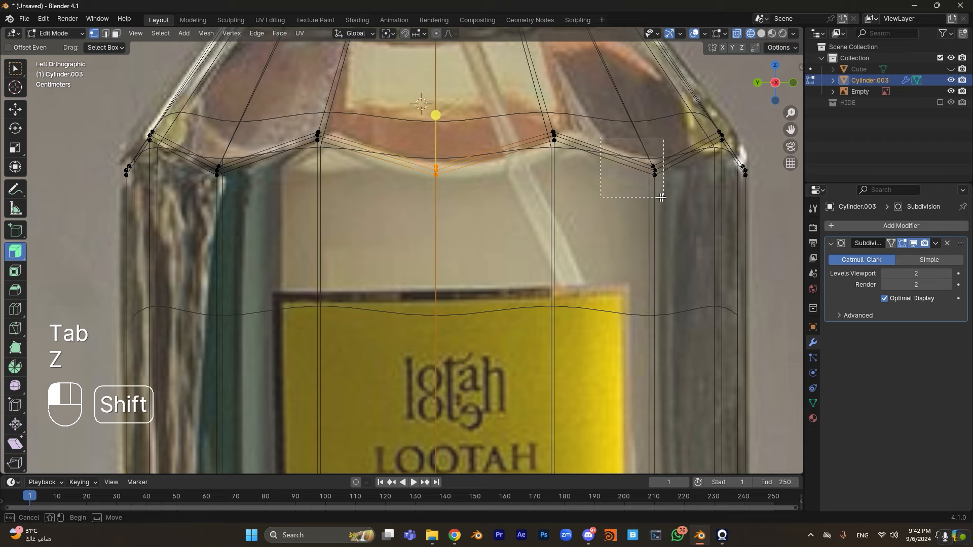
{"action": "left_click", "coordinate": [654, 170], "text": "shift"}
{"action": "left_click", "coordinate": [218, 171], "text": "shift"}
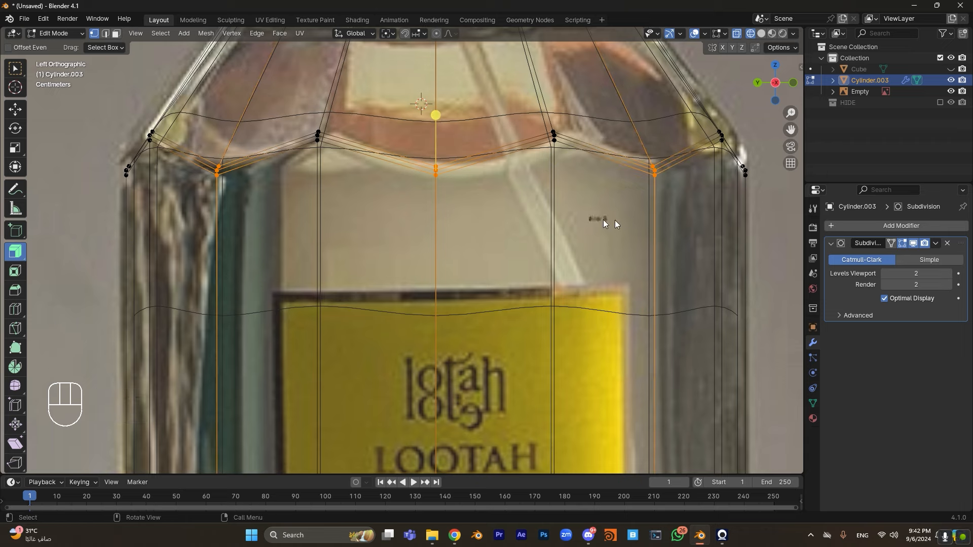
- Extend the selection to the zigzag's remaining low-point vertices around the bottle and return to the left view
{"action": "key", "text": "z"}
{"action": "scroll", "coordinate": [413, 220], "scroll_direction": "down", "scroll_amount": 3}
{"action": "middle_click_drag", "start_coordinate": [413, 221], "coordinate": [507, 226]}
{"action": "key", "text": "z"}
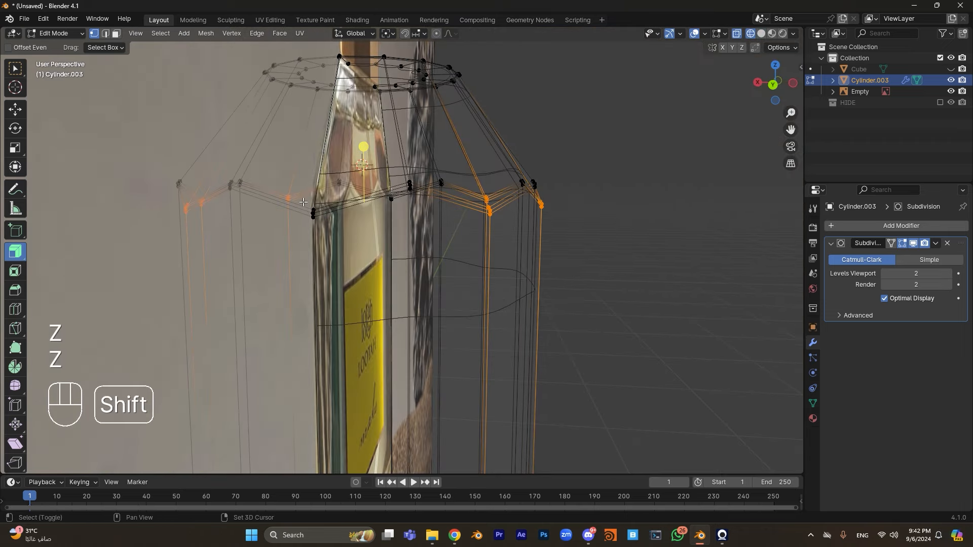
{"action": "middle_click_drag", "start_coordinate": [306, 203], "coordinate": [365, 194]}
{"action": "left_click_drag", "start_coordinate": [365, 194], "coordinate": [372, 200], "text": "shift"}
{"action": "middle_click_drag", "start_coordinate": [369, 195], "coordinate": [291, 196]}
{"action": "left_click", "coordinate": [779, 85]}
{"action": "scroll", "coordinate": [516, 140], "scroll_direction": "up", "scroll_amount": 3}
- Try to lower the selected low points along Z and to edge-slide them, undoing both attempts
{"action": "key", "text": "g"}
{"action": "key", "text": "z"}
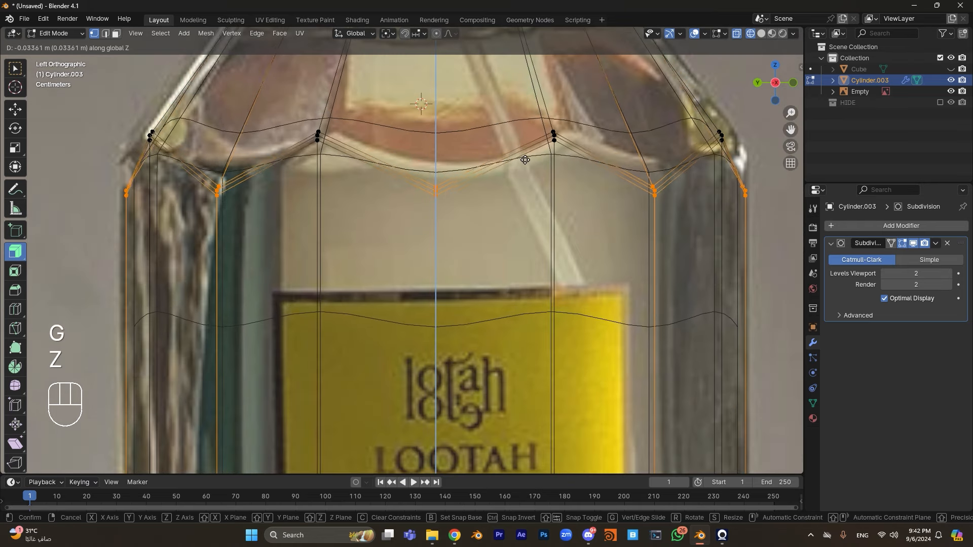
{"action": "left_click", "coordinate": [533, 172]}
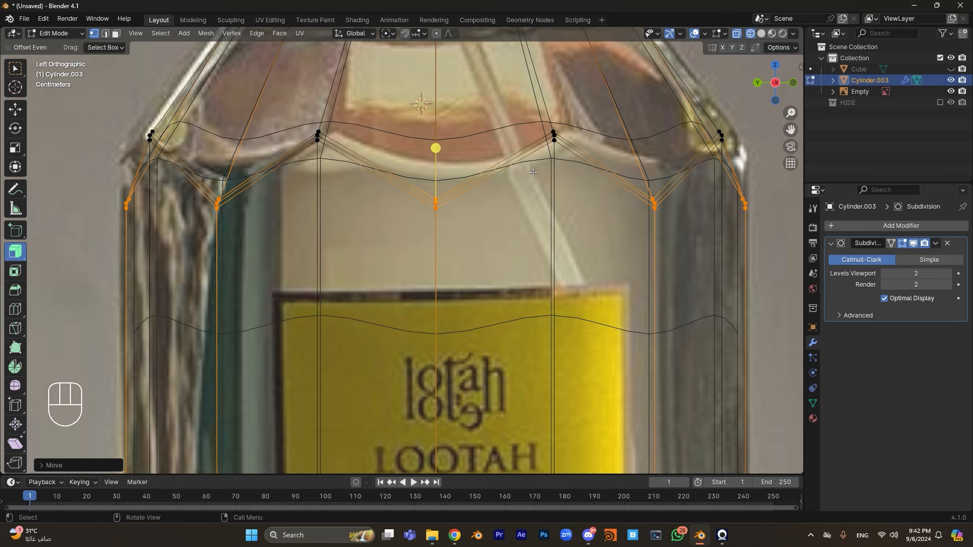
{"action": "key", "text": "ctrl+z"}
{"action": "key", "text": "g"}
{"action": "key", "text": "g"}
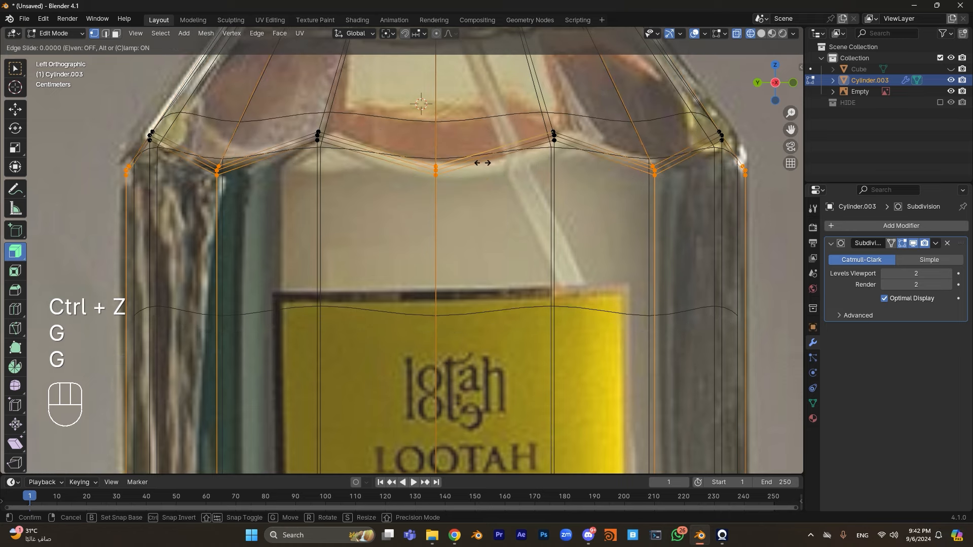
{"action": "left_click", "coordinate": [484, 163]}
{"action": "key", "text": "ctrl+z"}
- Lower the zigzag's low-point vertices along the Z axis
{"action": "key", "text": "g"}
{"action": "key", "text": "z"}
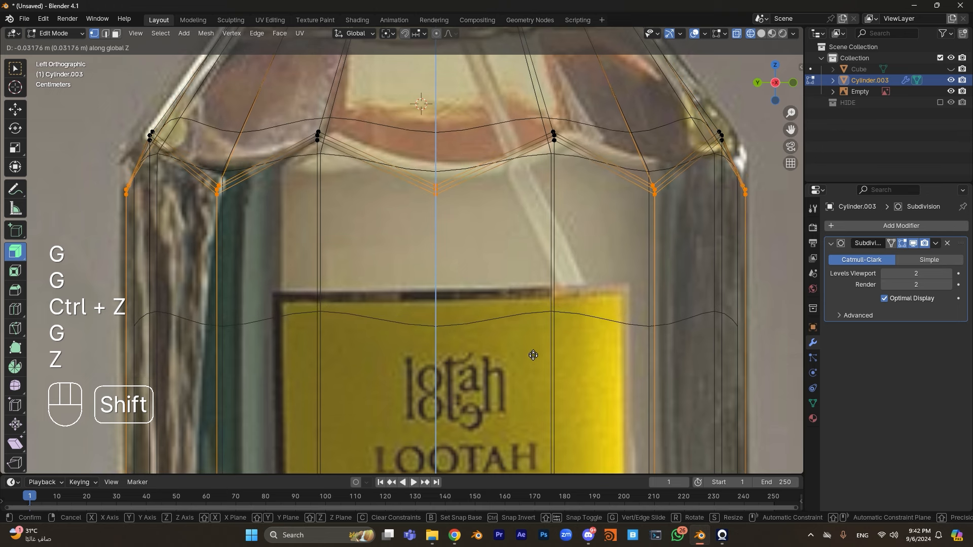
{"action": "left_click", "coordinate": [436, 148]}
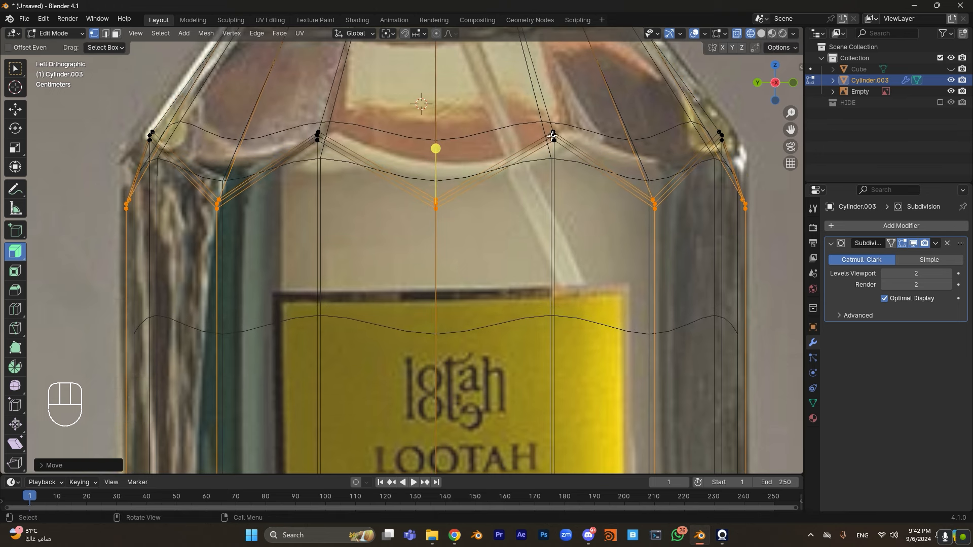
- Raise all peak vertices of the zigzag by about 0.07 m along Z to deepen the shoulder's wave
{"action": "left_click_drag", "start_coordinate": [100, 109], "coordinate": [730, 153]}
{"action": "key", "text": "g"}
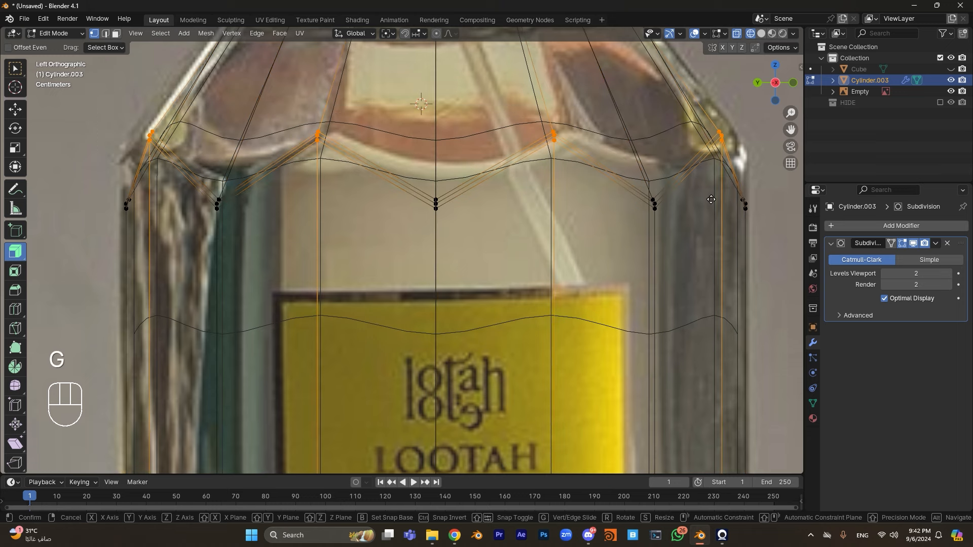
{"action": "key", "text": "z"}
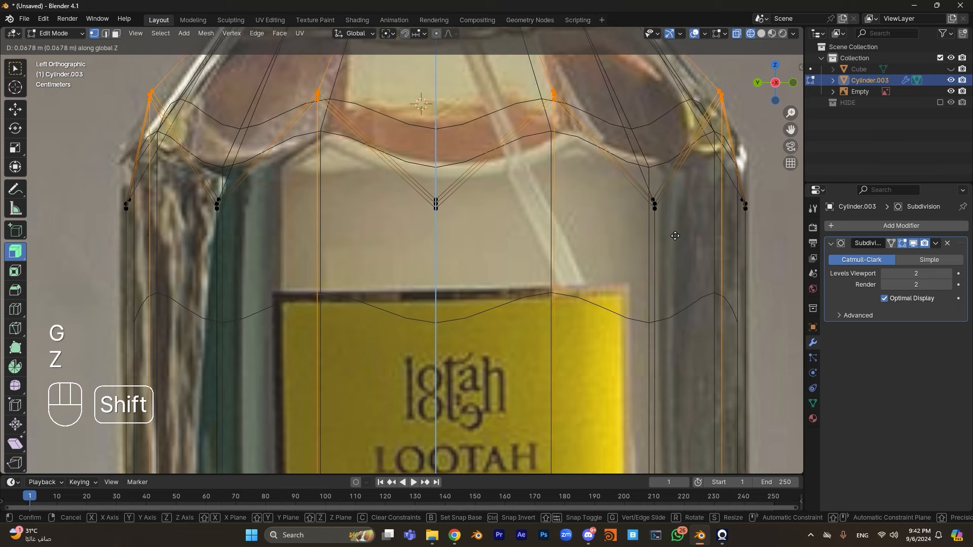
{"action": "left_click", "coordinate": [676, 228]}
{"action": "key", "text": "Tab"}
{"action": "key", "text": "z"}
{"action": "scroll", "coordinate": [589, 278], "scroll_direction": "down", "scroll_amount": 4}
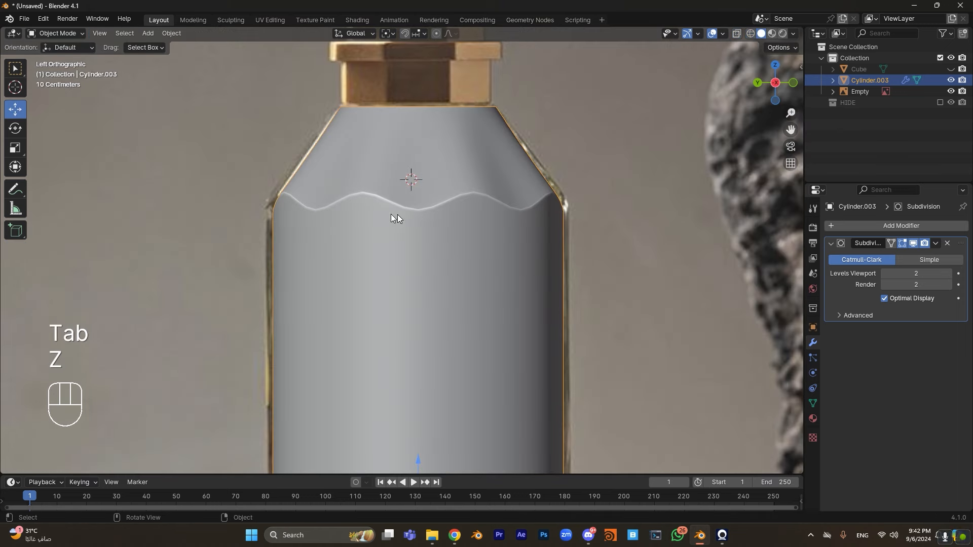
- Examine the wavy shoulder edge and its mesh against the reference in solid and wireframe display
{"action": "key", "text": "Tab"}
{"action": "key", "text": "Tab"}
{"action": "mouse_move", "coordinate": [439, 229]}
{"action": "middle_mouse_down"}
{"action": "mouse_move", "coordinate": [446, 323]}
{"action": "mouse_move", "coordinate": [451, 273]}
{"action": "mouse_move", "coordinate": [429, 246]}
{"action": "mouse_move", "coordinate": [455, 260]}
{"action": "middle_mouse_up"}
{"action": "key", "text": "Tab"}
{"action": "key", "text": "1"}
{"action": "key", "text": "2"}
{"action": "key", "text": "1"}
{"action": "key", "text": "2"}
{"action": "key", "text": "z"}
{"action": "scroll", "coordinate": [420, 230], "scroll_direction": "up", "scroll_amount": 1}
{"action": "key", "text": "z"}
{"action": "middle_click_drag", "start_coordinate": [472, 219], "coordinate": [455, 228]}
{"action": "left_click", "coordinate": [778, 90]}
{"action": "scroll", "coordinate": [496, 184], "scroll_direction": "up", "scroll_amount": 2}
{"action": "scroll", "coordinate": [496, 185], "scroll_direction": "down", "scroll_amount": 3}
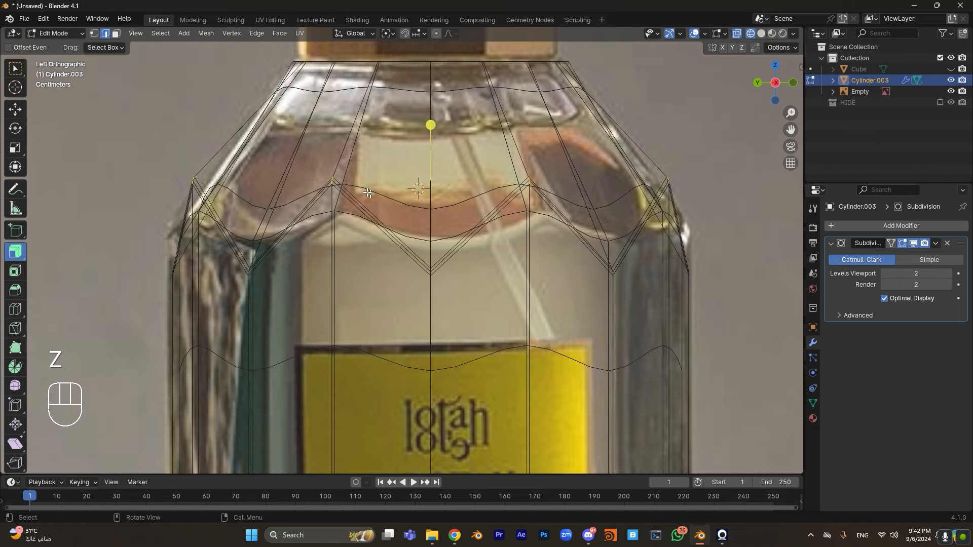
{"action": "key", "text": "1"}
{"action": "key", "text": "2"}
{"action": "key", "text": "z"}
{"action": "scroll", "coordinate": [376, 180], "scroll_direction": "down", "scroll_amount": 4}
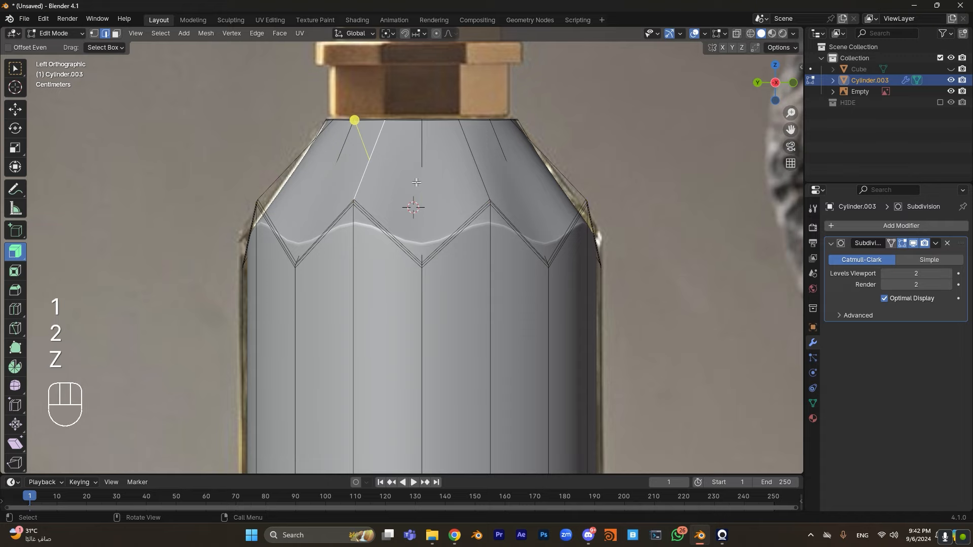
- Move the reference image about 1.23 m along Y so it sits beside the model, and inspect its faceted shoulder
{"action": "key", "text": "Tab"}
{"action": "left_click", "coordinate": [559, 187]}
{"action": "key", "text": "g"}
{"action": "key", "text": "y"}
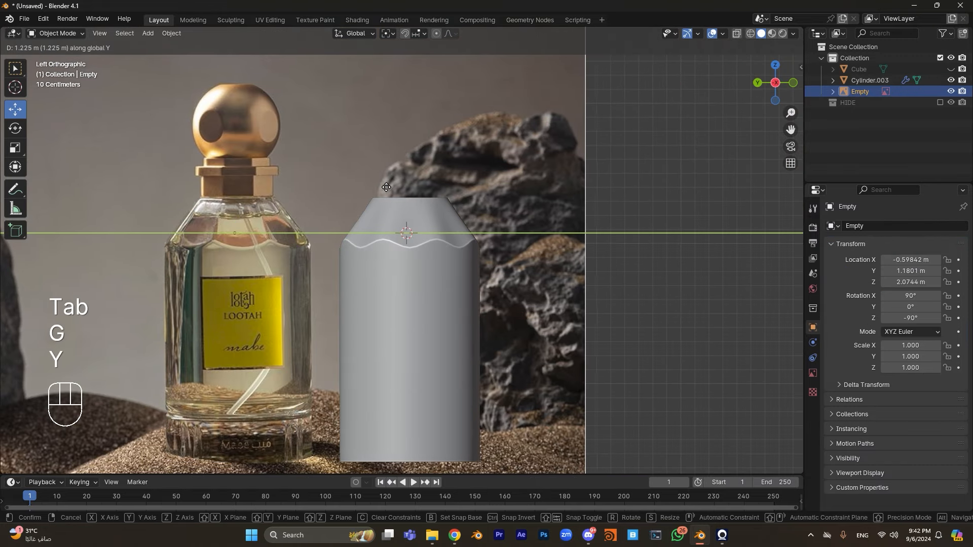
{"action": "left_click", "coordinate": [388, 195]}
{"action": "middle_click_drag", "start_coordinate": [376, 198], "coordinate": [477, 205], "text": "shift"}
{"action": "scroll", "coordinate": [482, 177], "scroll_direction": "up", "scroll_amount": 2}
{"action": "scroll", "coordinate": [469, 205], "scroll_direction": "up", "scroll_amount": 4}
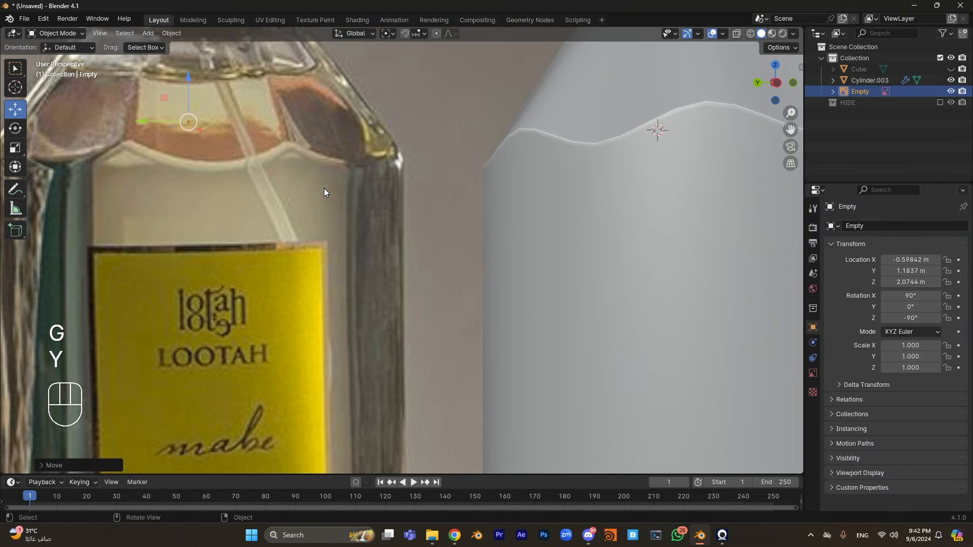
{"action": "middle_click_drag", "start_coordinate": [156, 162], "coordinate": [337, 276], "text": "shift"}
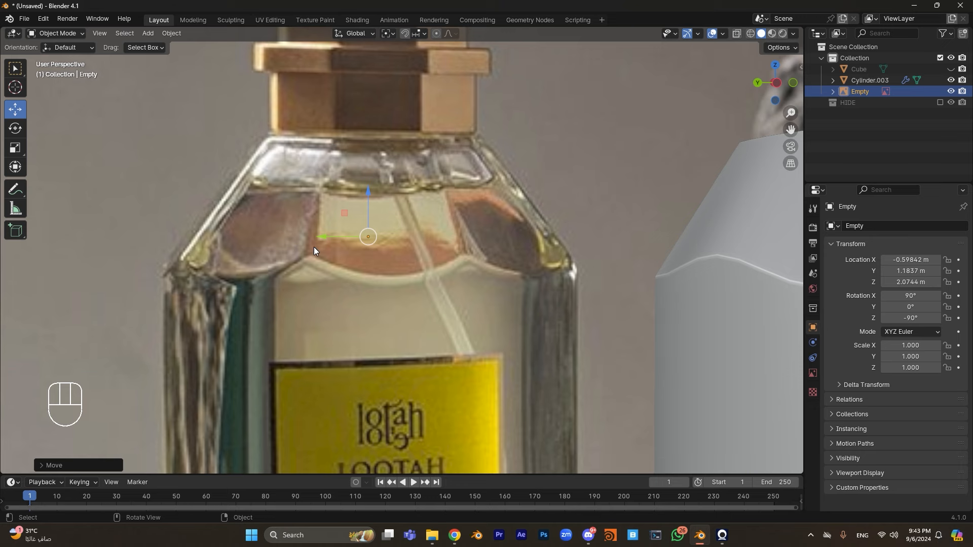
{"action": "scroll", "coordinate": [379, 260], "scroll_direction": "down", "scroll_amount": 4}
- Select the bottle body and open its mesh for editing in edge selection mode
{"action": "left_click", "coordinate": [588, 283]}
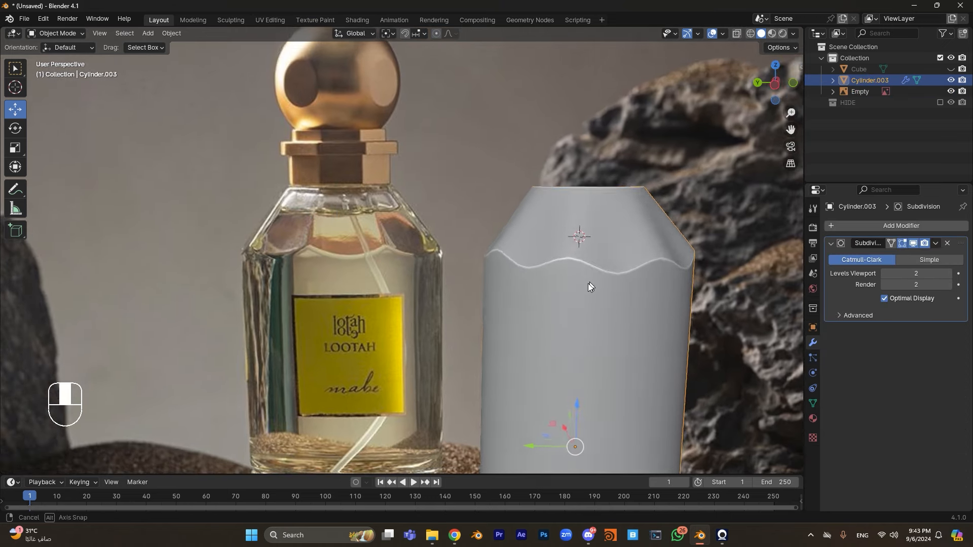
{"action": "key", "text": "Tab"}
{"action": "key", "text": "1"}
{"action": "key", "text": "2"}
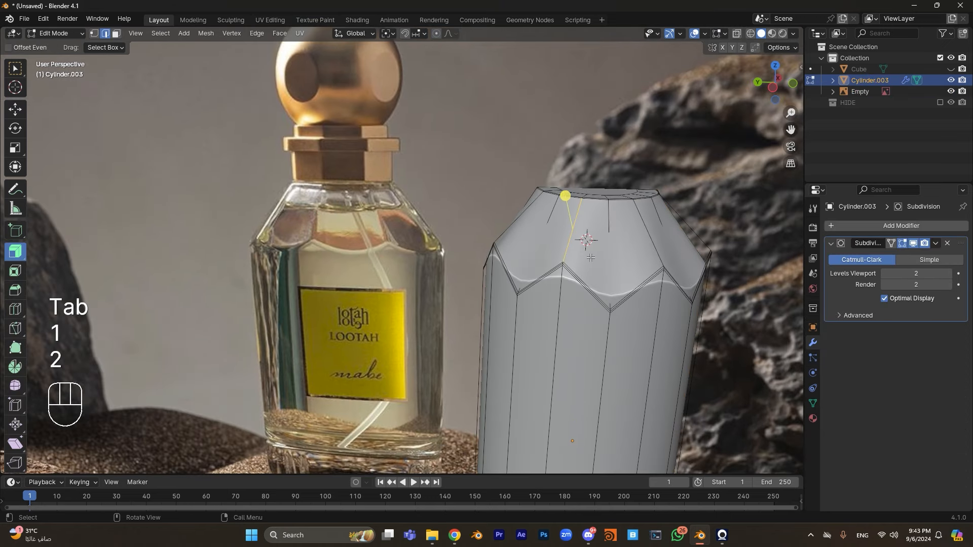
{"action": "scroll", "coordinate": [598, 260], "scroll_direction": "up", "scroll_amount": 3}
- Bevel the full-height vertical edge loop through a zigzag peak with two segments
{"action": "middle_click_drag", "start_coordinate": [512, 223], "coordinate": [550, 237]}
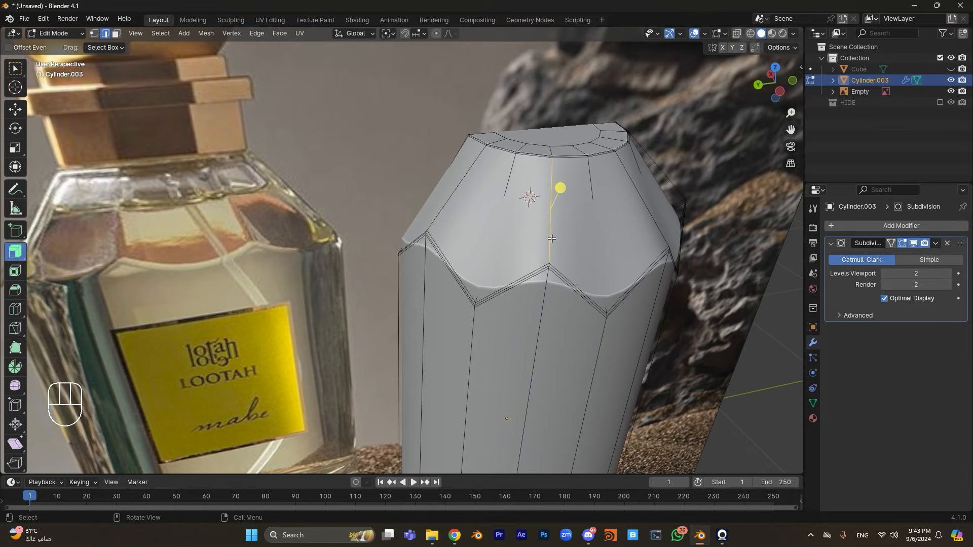
{"action": "left_click", "coordinate": [550, 238], "text": "alt"}
{"action": "middle_click_drag", "start_coordinate": [634, 277], "coordinate": [604, 241], "text": "shift"}
{"action": "key", "text": "ctrl+b"}
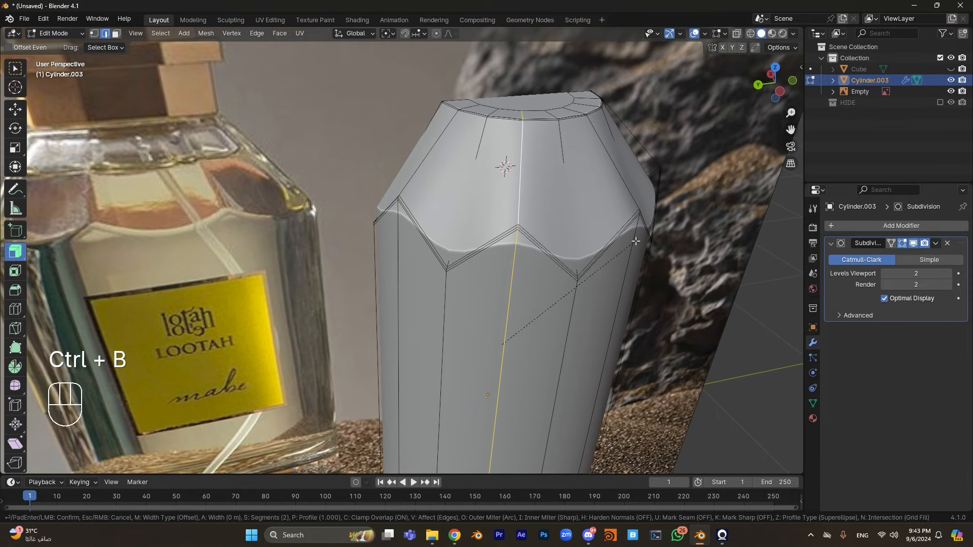
{"action": "left_click", "coordinate": [635, 241]}
- Compare the bevelled vertical crease with the reference bottle from several angles, and undo that bevel
{"action": "key", "text": "Tab"}
{"action": "middle_click_drag", "start_coordinate": [583, 299], "coordinate": [512, 221]}
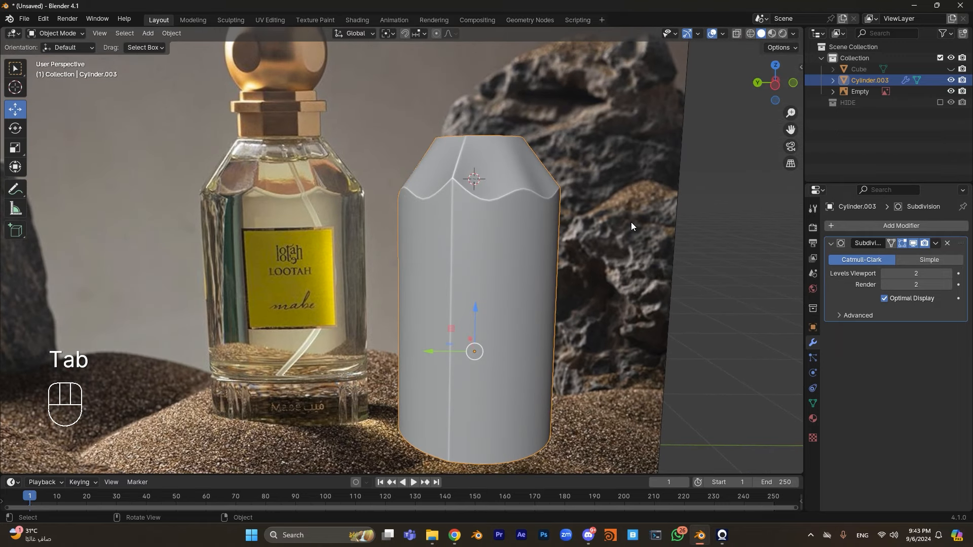
{"action": "left_click_drag", "start_coordinate": [790, 130], "coordinate": [778, 119]}
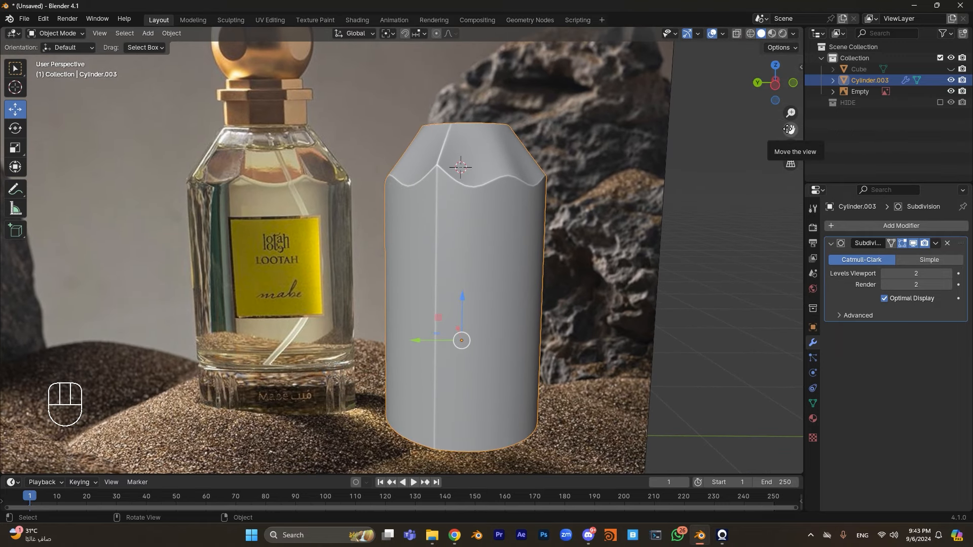
{"action": "middle_click_drag", "start_coordinate": [467, 259], "coordinate": [489, 272]}
{"action": "scroll", "coordinate": [490, 272], "scroll_direction": "up", "scroll_amount": 3}
{"action": "middle_click_drag", "start_coordinate": [490, 70], "coordinate": [464, 115], "text": "shift"}
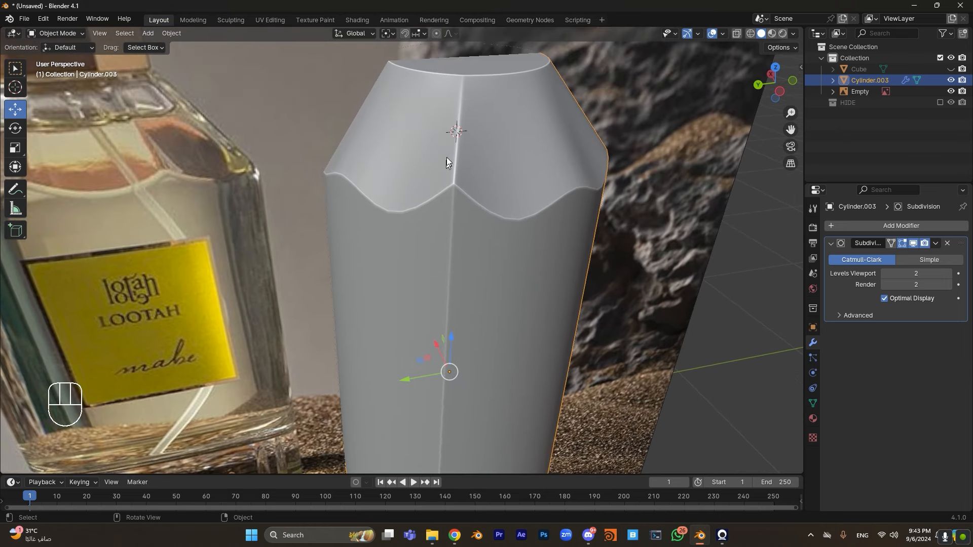
{"action": "middle_click_drag", "start_coordinate": [463, 331], "coordinate": [463, 286]}
{"action": "middle_click_drag", "start_coordinate": [465, 270], "coordinate": [462, 250], "text": "shift"}
{"action": "scroll", "coordinate": [441, 238], "scroll_direction": "down", "scroll_amount": 3}
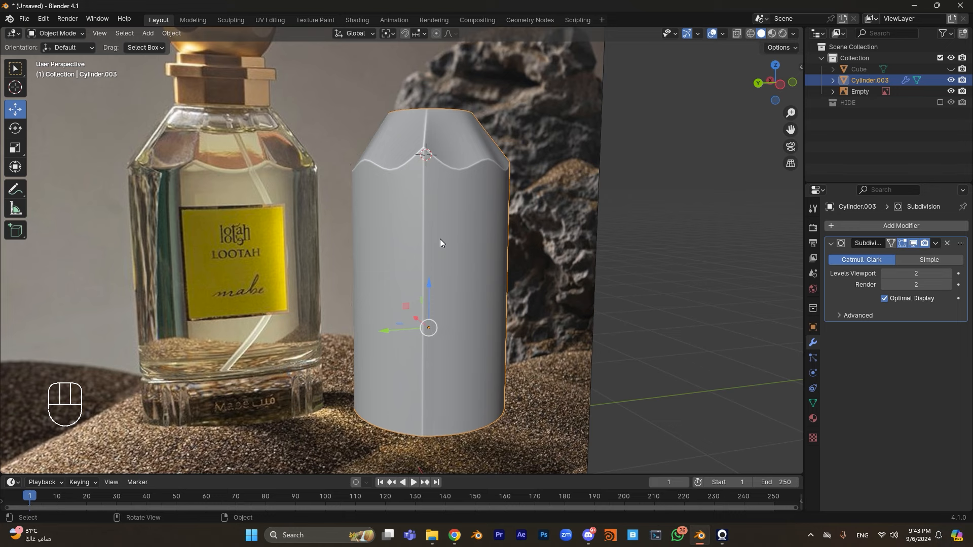
{"action": "key", "text": "ctrl+z"}
{"action": "key", "text": "ctrl+z"}
- Bevel the sloping shoulder edge above one zigzag peak, together with the short edge below it, using two segments
{"action": "scroll", "coordinate": [433, 219], "scroll_direction": "up", "scroll_amount": 3}
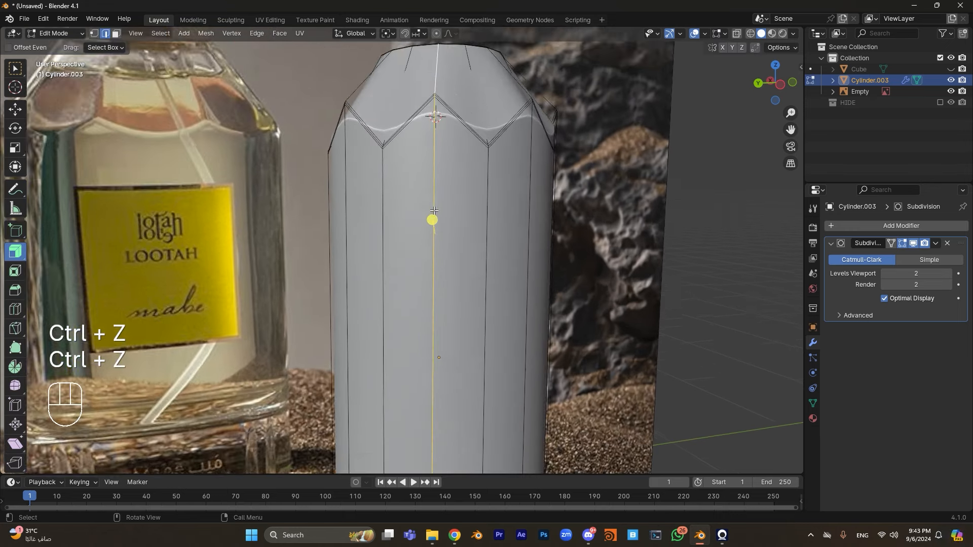
{"action": "middle_click_drag", "start_coordinate": [433, 220], "coordinate": [381, 395], "text": "shift"}
{"action": "scroll", "coordinate": [389, 242], "scroll_direction": "up", "scroll_amount": 3}
{"action": "scroll", "coordinate": [388, 242], "scroll_direction": "up", "scroll_amount": 2}
{"action": "middle_click_drag", "start_coordinate": [385, 202], "coordinate": [478, 191]}
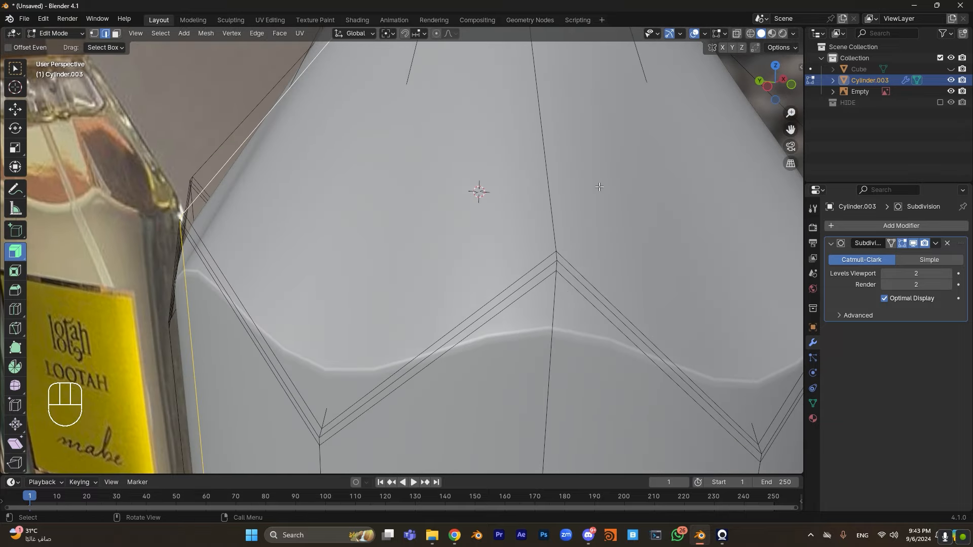
{"action": "middle_click_drag", "start_coordinate": [583, 210], "coordinate": [494, 226], "text": "shift"}
{"action": "middle_click_drag", "start_coordinate": [489, 207], "coordinate": [499, 227]}
{"action": "middle_click_drag", "start_coordinate": [482, 184], "coordinate": [470, 179], "text": "shift"}
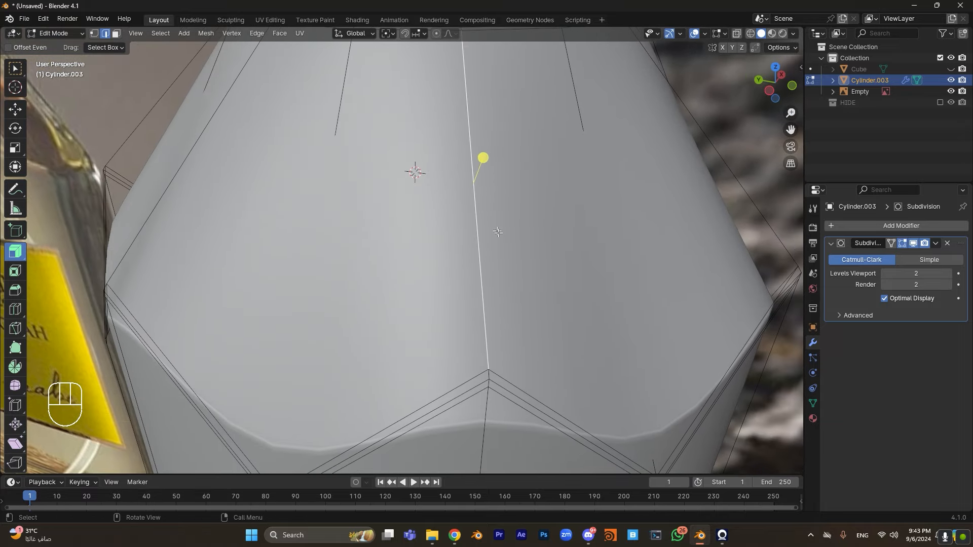
{"action": "middle_click_drag", "start_coordinate": [499, 233], "coordinate": [474, 167], "text": "shift"}
{"action": "scroll", "coordinate": [504, 237], "scroll_direction": "up", "scroll_amount": 1}
{"action": "left_click", "coordinate": [486, 328], "text": "shift"}
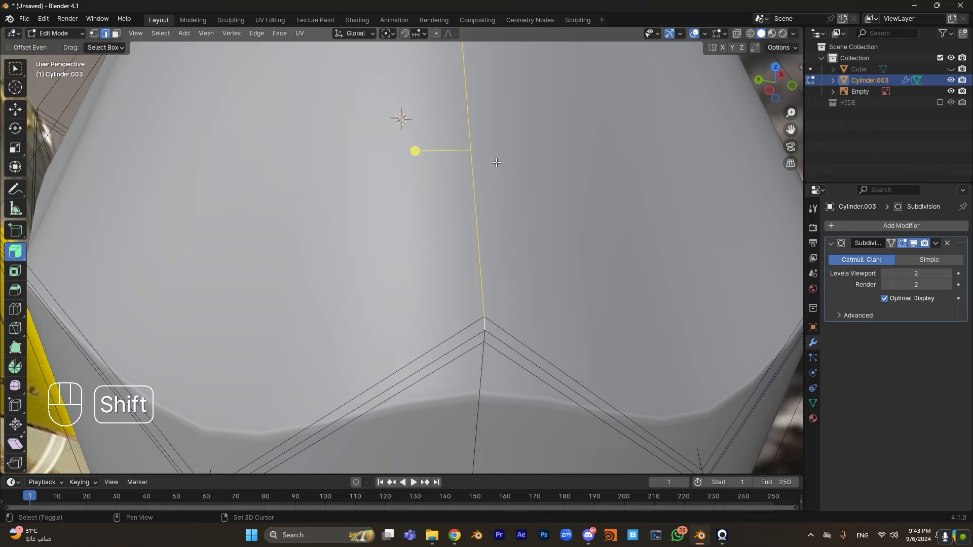
{"action": "middle_click_drag", "start_coordinate": [470, 66], "coordinate": [467, 227], "text": "shift"}
{"action": "scroll", "coordinate": [452, 225], "scroll_direction": "up", "scroll_amount": 2}
{"action": "scroll", "coordinate": [485, 281], "scroll_direction": "up", "scroll_amount": 1}
{"action": "middle_click_drag", "start_coordinate": [439, 350], "coordinate": [412, 259], "text": "shift"}
{"action": "key", "text": "ctrl+b"}
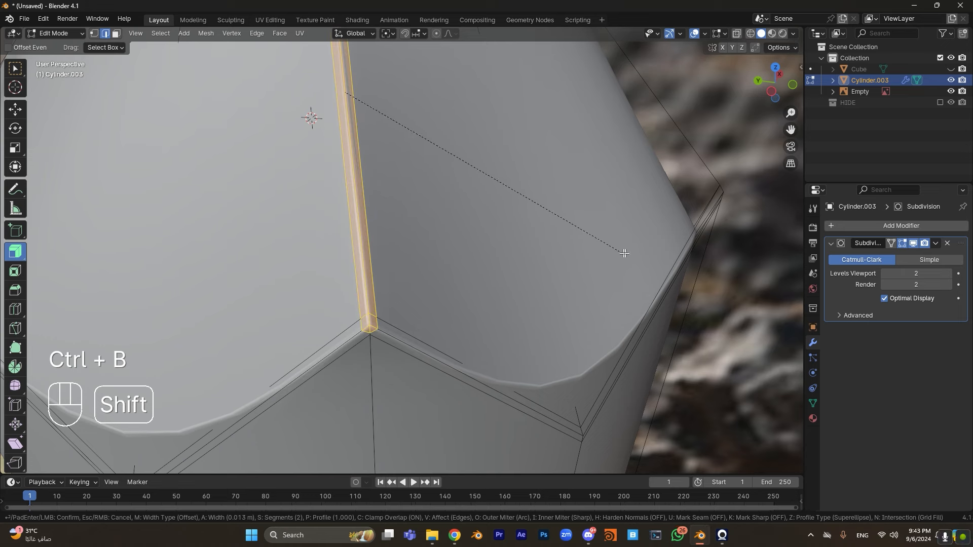
{"action": "left_click", "coordinate": [497, 251]}
- Shade the bottle body smooth and set the Subdivision levels to 3 for both viewport and render
{"action": "key", "text": "Tab"}
{"action": "scroll", "coordinate": [456, 248], "scroll_direction": "down", "scroll_amount": 4}
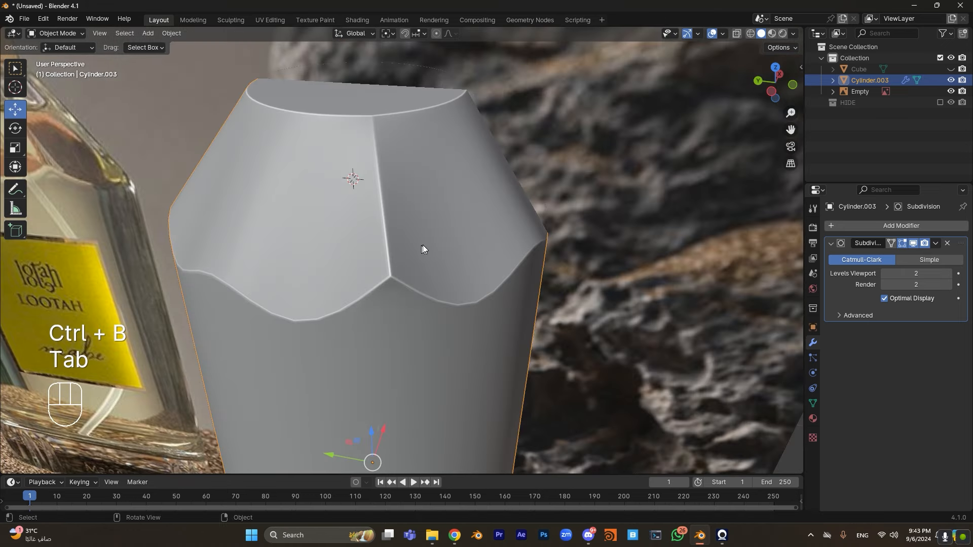
{"action": "middle_click_drag", "start_coordinate": [422, 245], "coordinate": [412, 179]}
{"action": "right_click", "coordinate": [403, 172]}
{"action": "left_click", "coordinate": [393, 169]}
{"action": "middle_click_drag", "start_coordinate": [502, 212], "coordinate": [577, 280]}
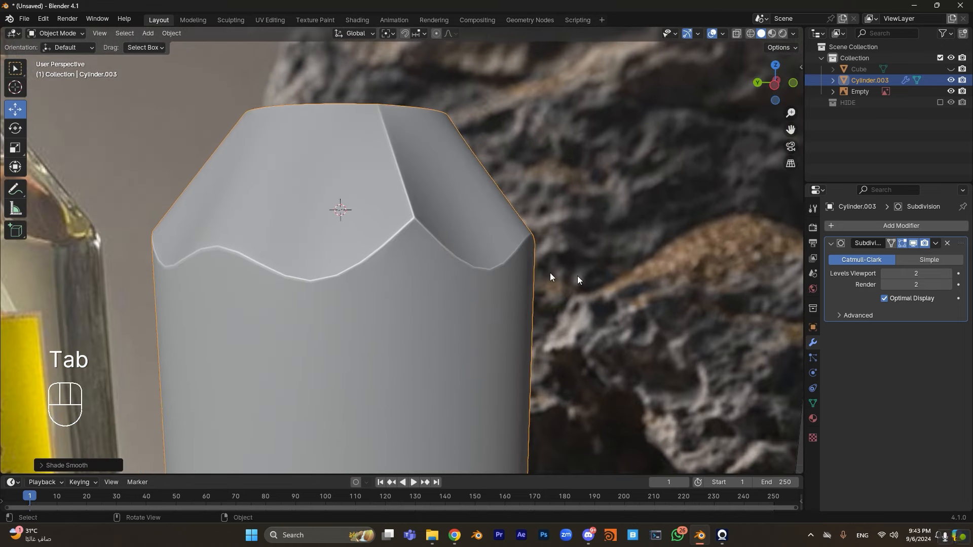
{"action": "left_click", "coordinate": [947, 274]}
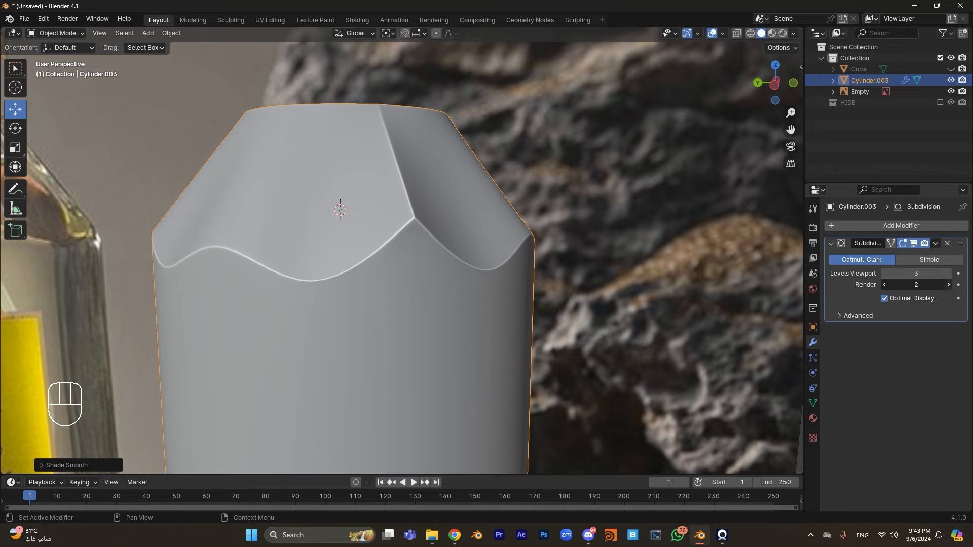
{"action": "left_click", "coordinate": [948, 285]}
- Inspect where the bevelled shoulder ridge meets the zigzag peak, comparing the smoothed surface with its mesh vertices
{"action": "scroll", "coordinate": [458, 283], "scroll_direction": "up", "scroll_amount": 5}
{"action": "middle_click_drag", "start_coordinate": [434, 278], "coordinate": [428, 219]}
{"action": "key", "text": "Tab"}
{"action": "key", "text": "Tab"}
{"action": "key", "text": "Tab"}
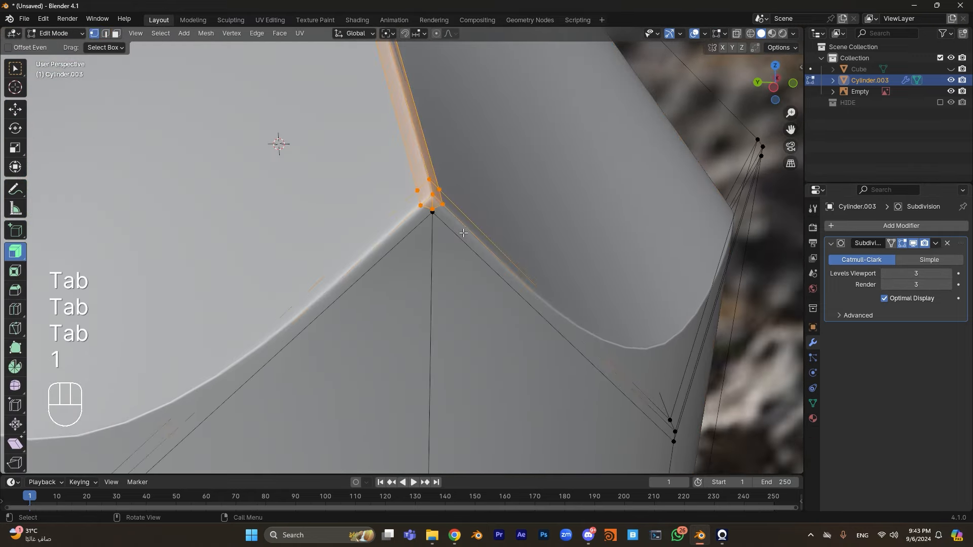
{"action": "key", "text": "1"}
{"action": "key", "text": "Tab"}
{"action": "middle_click_drag", "start_coordinate": [494, 258], "coordinate": [422, 251]}
{"action": "key", "text": "Tab"}
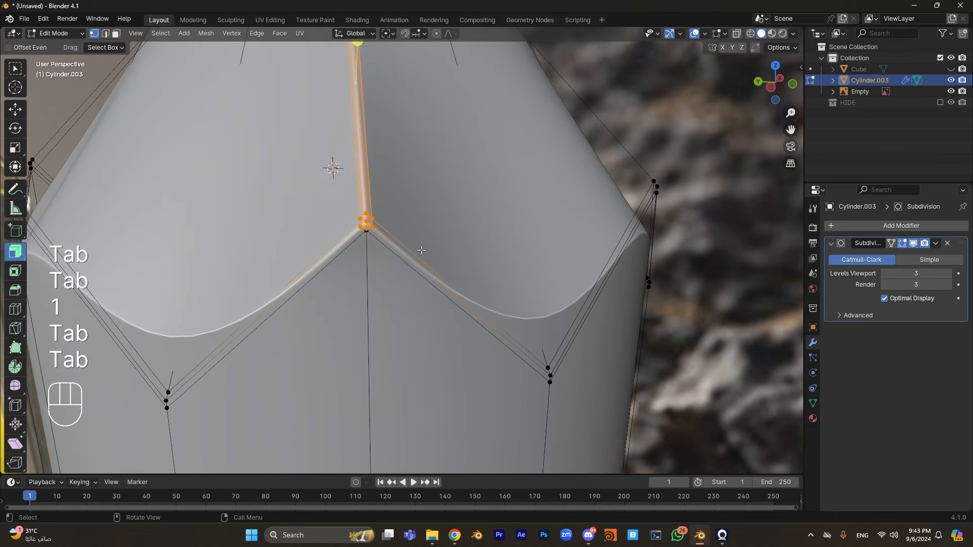
{"action": "scroll", "coordinate": [421, 251], "scroll_direction": "up", "scroll_amount": 4}
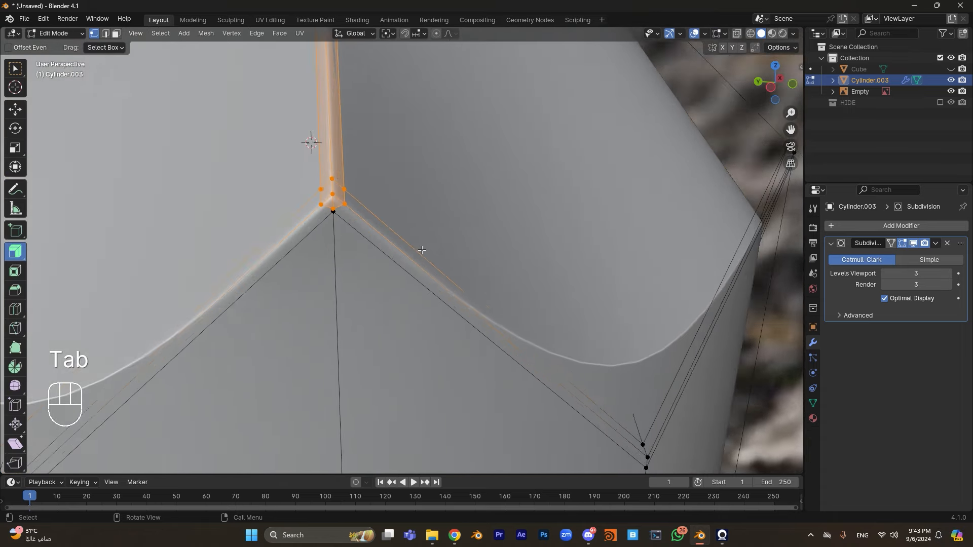
{"action": "middle_click_drag", "start_coordinate": [421, 251], "coordinate": [425, 245]}
- Examine the vertex below the peak, the adjoining bevel strip face and the small triangular face at the corner
{"action": "left_click", "coordinate": [376, 164]}
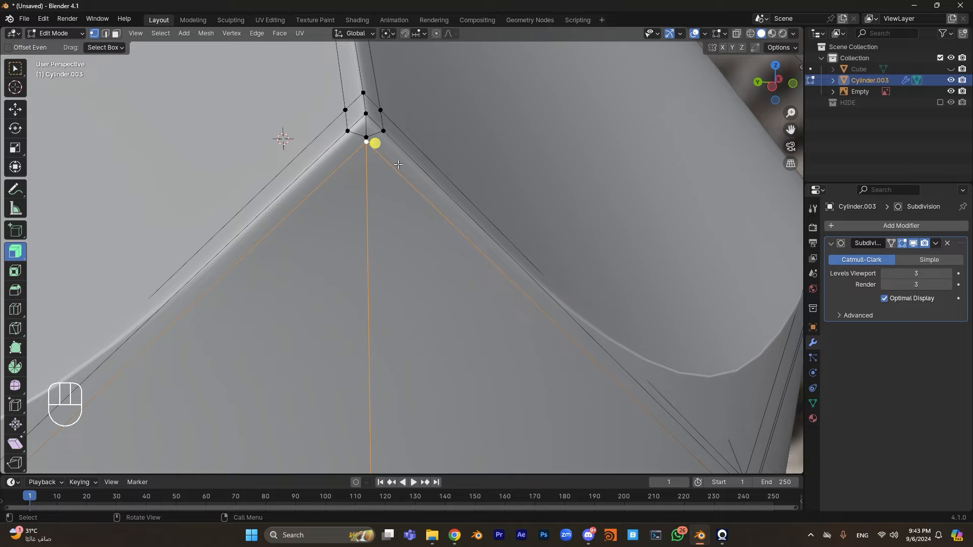
{"action": "middle_click_drag", "start_coordinate": [367, 208], "coordinate": [488, 165], "text": "shift"}
{"action": "key", "text": "Tab"}
{"action": "key", "text": "Tab"}
{"action": "key", "text": "1"}
{"action": "key", "text": "2"}
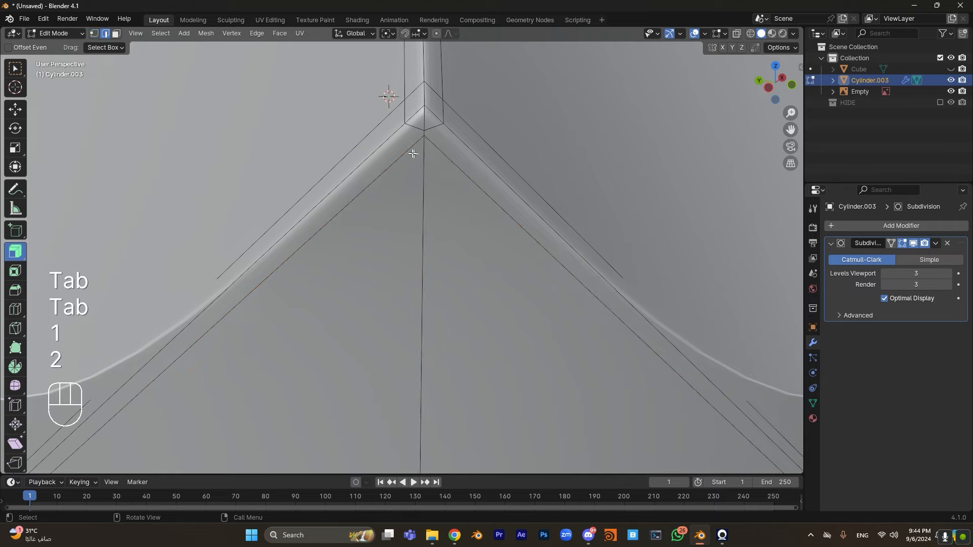
{"action": "key", "text": "3"}
{"action": "left_click", "coordinate": [400, 147]}
{"action": "scroll", "coordinate": [417, 128], "scroll_direction": "up", "scroll_amount": 2}
{"action": "middle_click_drag", "start_coordinate": [418, 128], "coordinate": [421, 223], "text": "shift"}
{"action": "key", "text": "1"}
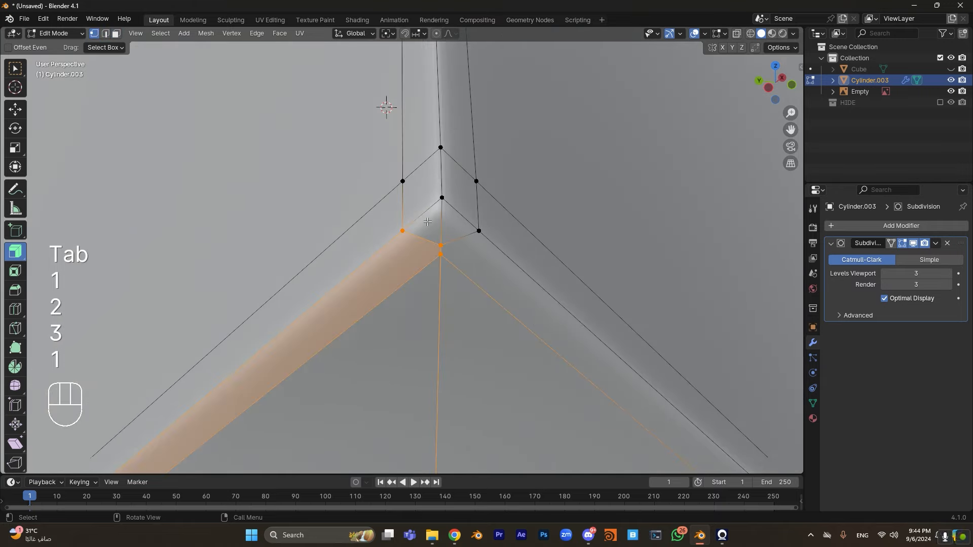
{"action": "key", "text": "2"}
{"action": "left_click", "coordinate": [431, 226]}
{"action": "key", "text": "3"}
{"action": "left_click", "coordinate": [430, 227]}
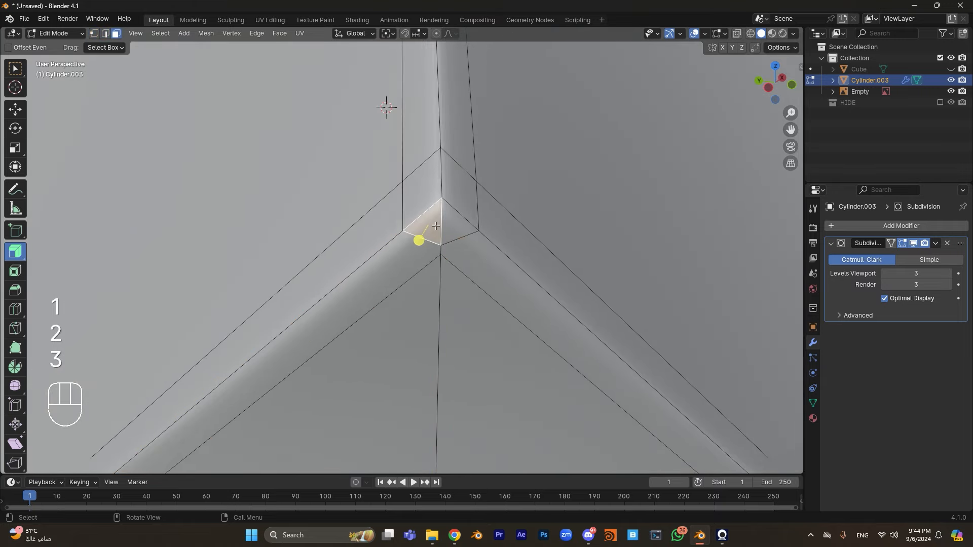
- Examine the short edges that form the small triangles at the peak's corner one by one
{"action": "key", "text": "1"}
{"action": "key", "text": "2"}
{"action": "left_click", "coordinate": [443, 234]}
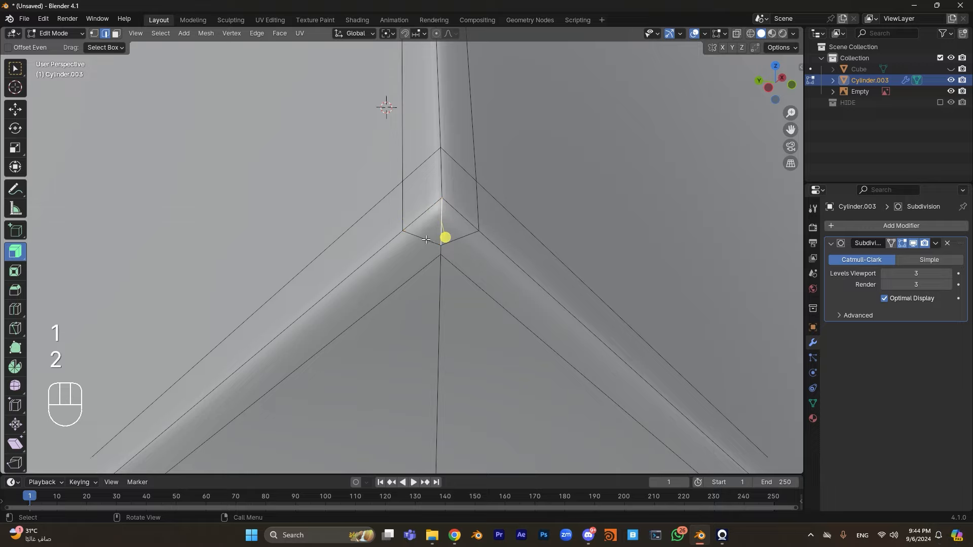
{"action": "left_click", "coordinate": [460, 218]}
{"action": "left_click", "coordinate": [443, 226]}
{"action": "left_click", "coordinate": [459, 244]}
{"action": "left_click", "coordinate": [441, 253]}
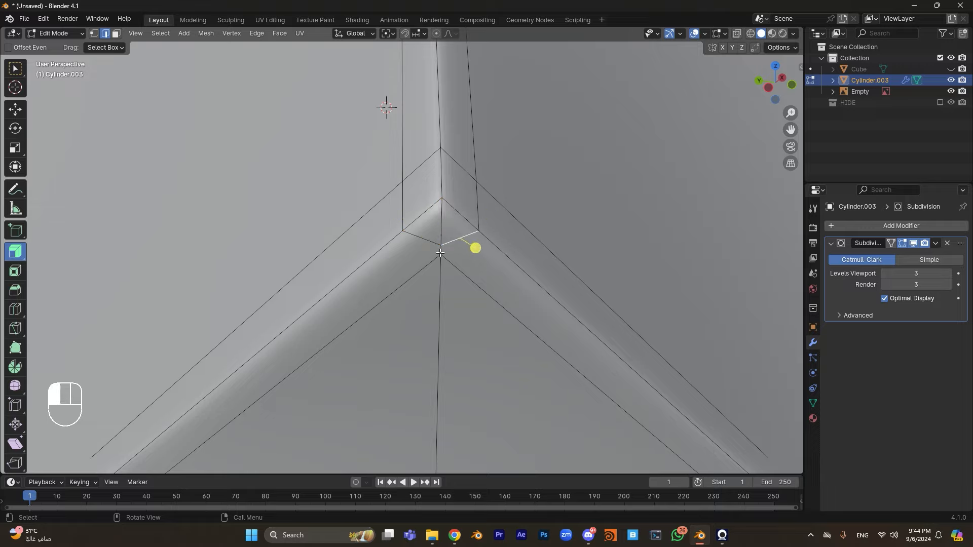
- Trace the zigzag bevel's face strip and edges from the peak down to the neighbouring valley
{"action": "middle_click_drag", "start_coordinate": [389, 292], "coordinate": [413, 255], "text": "shift"}
{"action": "left_click_drag", "start_coordinate": [413, 255], "coordinate": [437, 215], "text": "shift"}
{"action": "key", "text": "3"}
{"action": "left_click", "coordinate": [352, 215]}
{"action": "scroll", "coordinate": [350, 216], "scroll_direction": "down", "scroll_amount": 4}
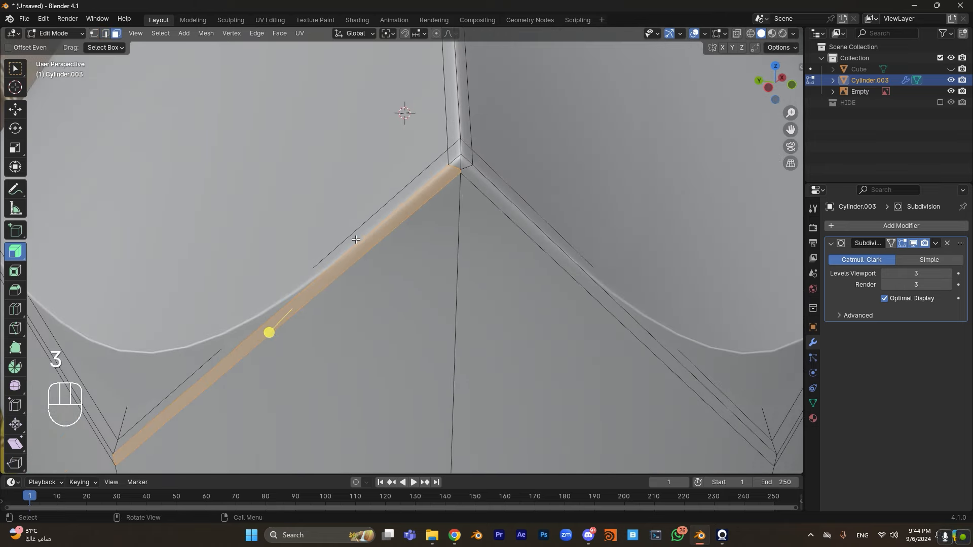
{"action": "scroll", "coordinate": [417, 196], "scroll_direction": "up", "scroll_amount": 2}
{"action": "key", "text": "1"}
{"action": "key", "text": "2"}
{"action": "left_click", "coordinate": [489, 121]}
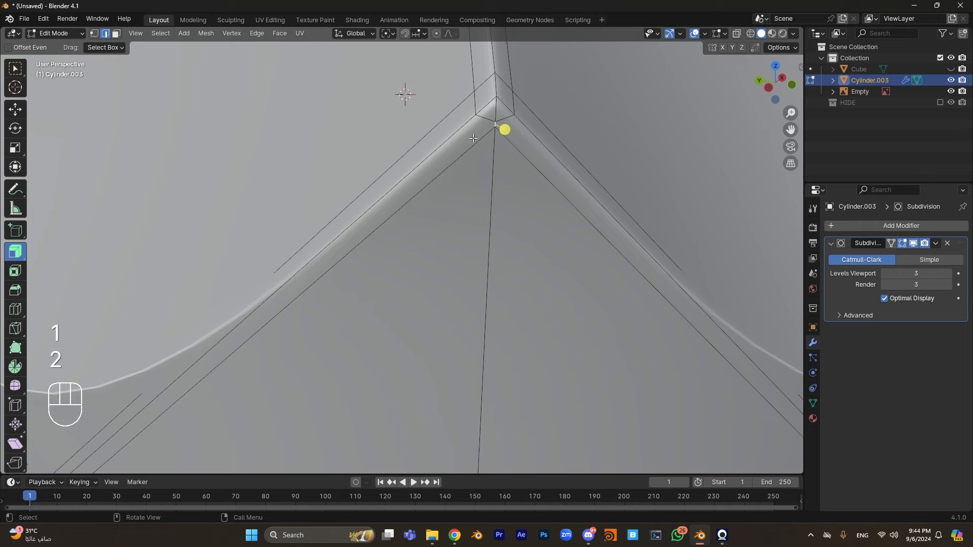
{"action": "scroll", "coordinate": [142, 368], "scroll_direction": "down", "scroll_amount": 2}
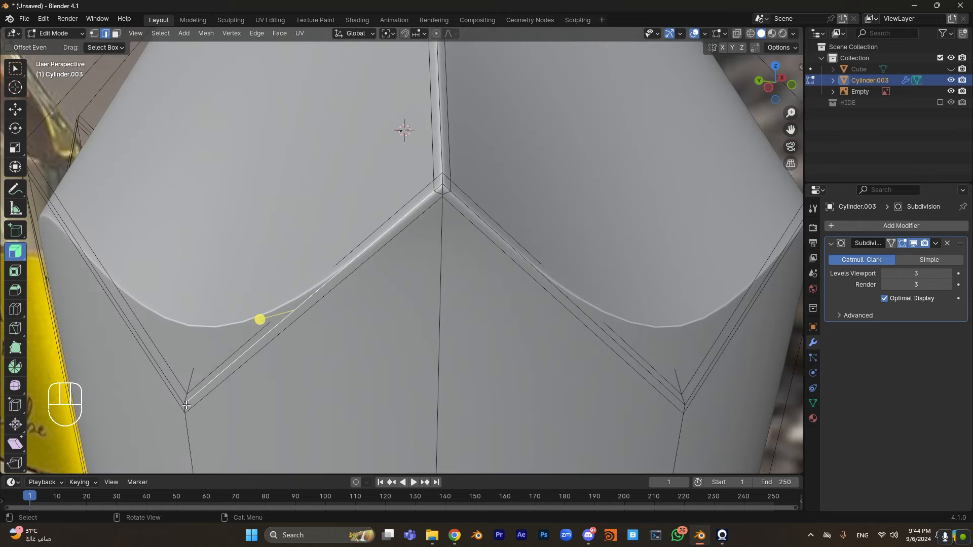
- Examine the peak's corner vertices up close and the short edges joining them
{"action": "key", "text": "1"}
{"action": "scroll", "coordinate": [394, 273], "scroll_direction": "up", "scroll_amount": 2}
{"action": "scroll", "coordinate": [463, 224], "scroll_direction": "up", "scroll_amount": 2}
{"action": "middle_click_drag", "start_coordinate": [497, 195], "coordinate": [486, 232], "text": "shift"}
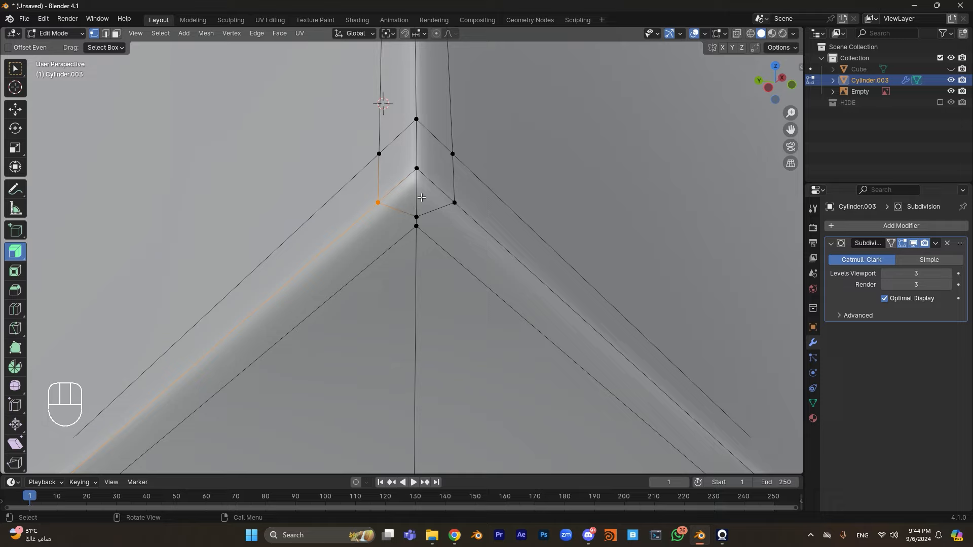
{"action": "key", "text": "2"}
{"action": "left_click", "coordinate": [446, 216]}
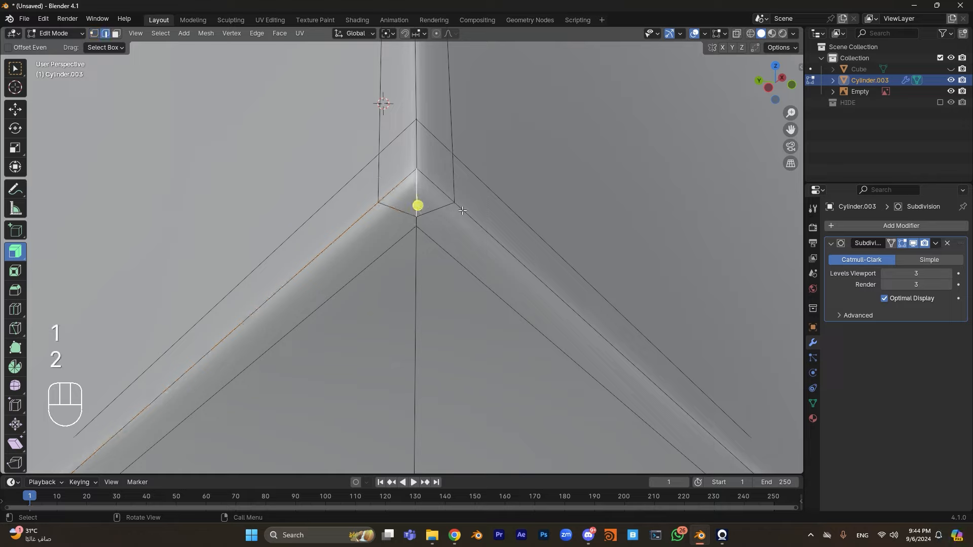
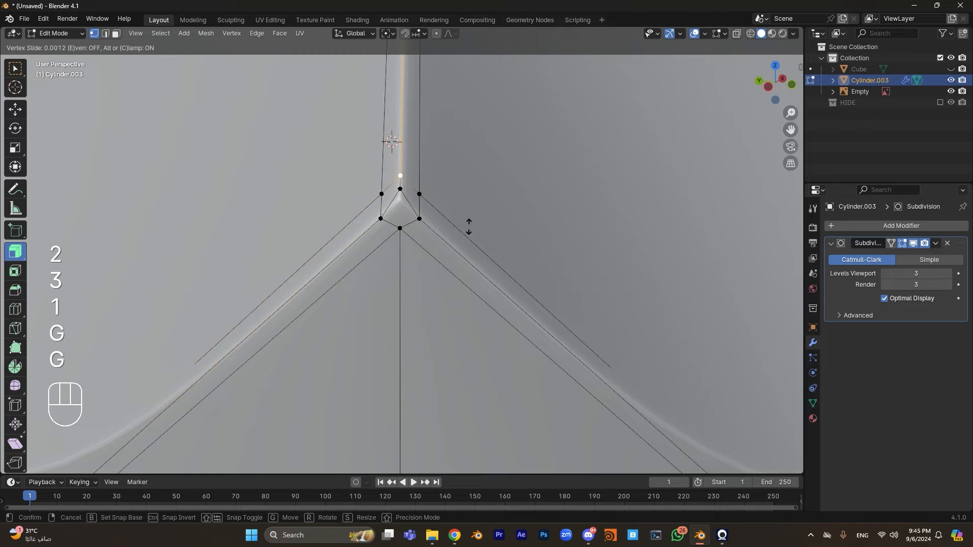
- Check the shading of the reworked peak corner in object mode and its vertices in the mesh
{"action": "key", "text": "Tab"}
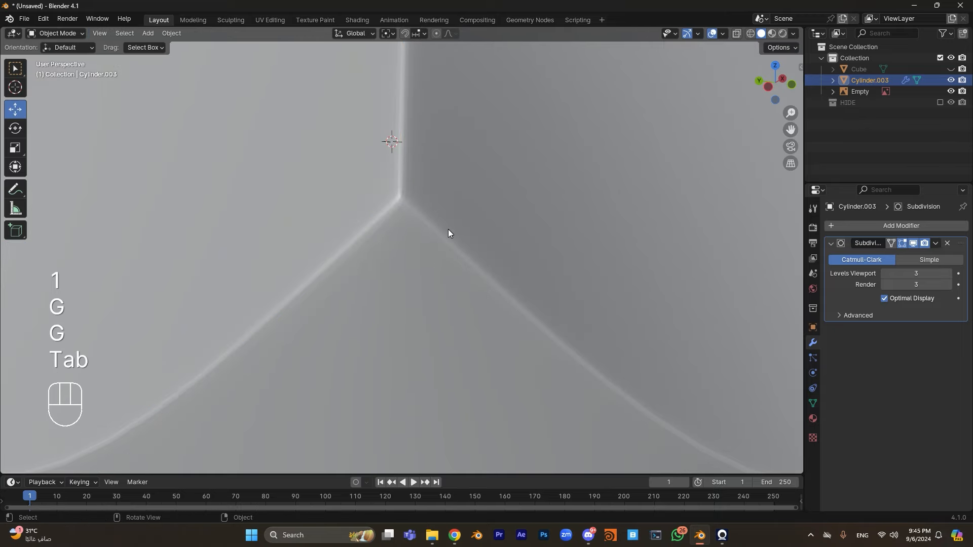
{"action": "middle_click_drag", "start_coordinate": [448, 229], "coordinate": [440, 265]}
{"action": "scroll", "coordinate": [448, 254], "scroll_direction": "down", "scroll_amount": 8}
{"action": "key", "text": "Tab"}
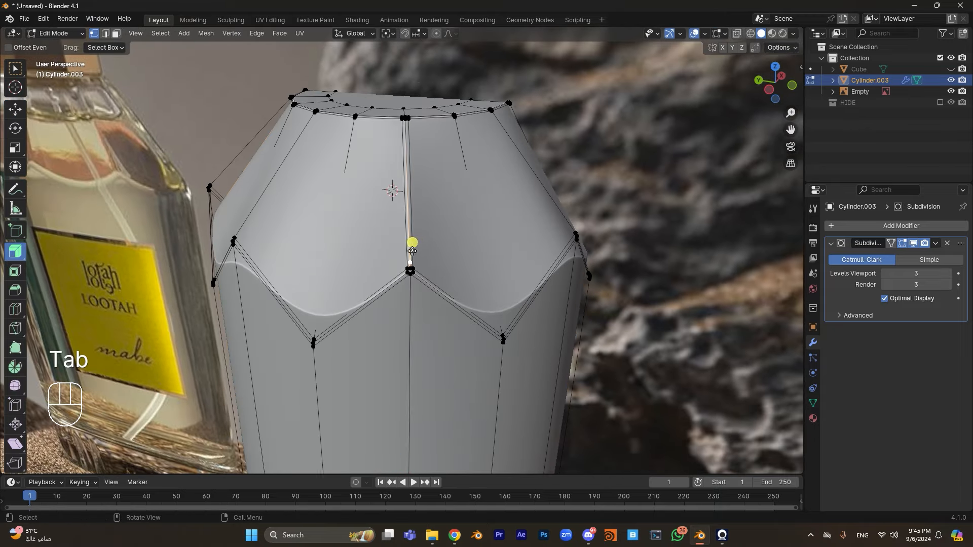
{"action": "scroll", "coordinate": [501, 297], "scroll_direction": "up", "scroll_amount": 8}
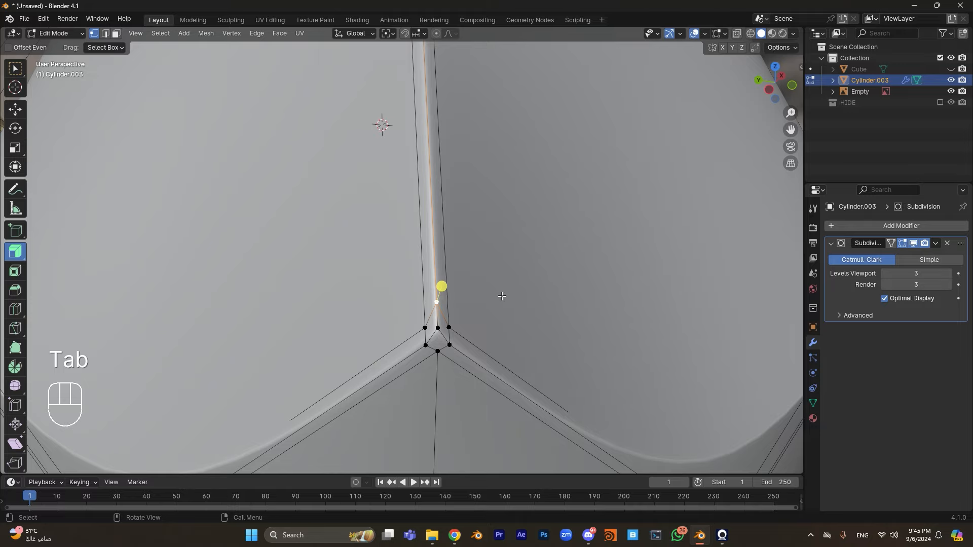
- Compare the body's ridge and wavy shoulder with the reference bottle in object mode
{"action": "scroll", "coordinate": [502, 296], "scroll_direction": "down", "scroll_amount": 9}
{"action": "middle_click_drag", "start_coordinate": [502, 296], "coordinate": [598, 294], "text": "shift"}
{"action": "middle_click_drag", "start_coordinate": [598, 294], "coordinate": [623, 284]}
{"action": "scroll", "coordinate": [623, 284], "scroll_direction": "down", "scroll_amount": 2}
{"action": "key", "text": "Tab"}
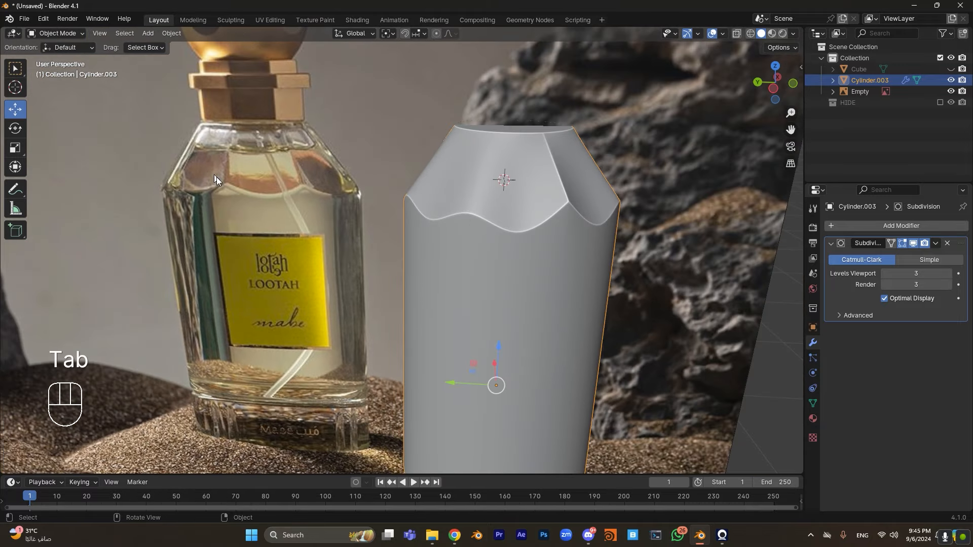
{"action": "middle_click_drag", "start_coordinate": [394, 280], "coordinate": [401, 269]}
{"action": "middle_click_drag", "start_coordinate": [459, 314], "coordinate": [442, 254], "text": "shift"}
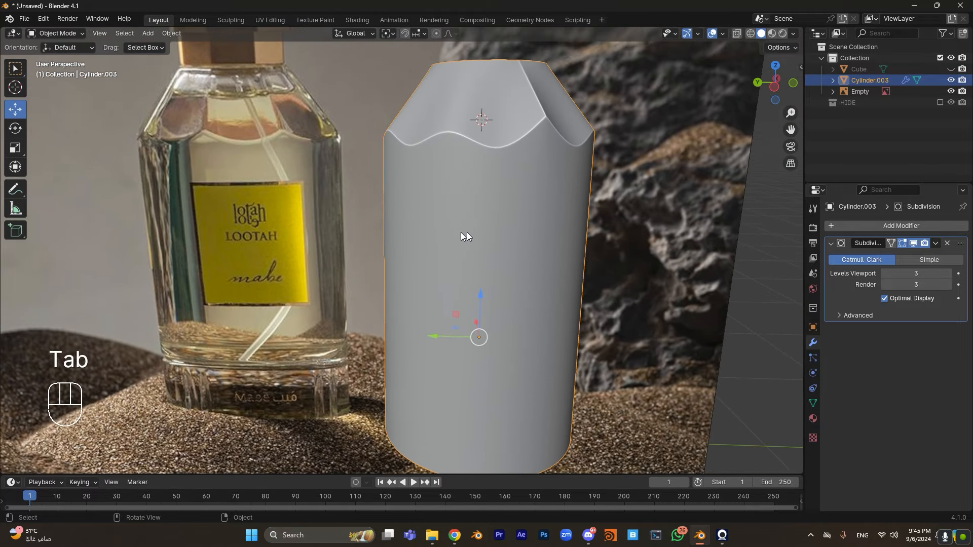
{"action": "middle_click_drag", "start_coordinate": [543, 124], "coordinate": [528, 204], "text": "shift"}
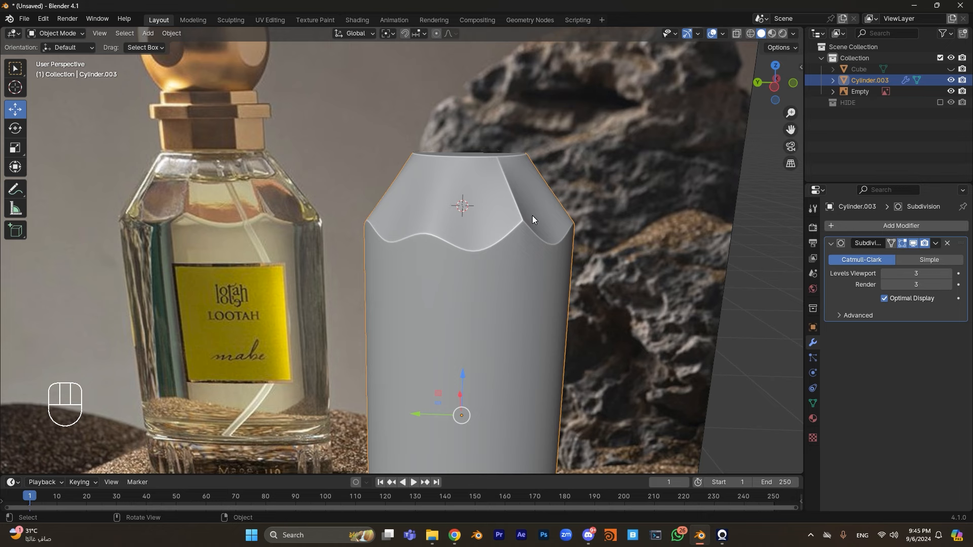
- Inspect the mesh vertices where the bevelled shoulder ridge meets the top rim
{"action": "middle_click_drag", "start_coordinate": [536, 210], "coordinate": [507, 276]}
{"action": "scroll", "coordinate": [507, 220], "scroll_direction": "up", "scroll_amount": 4}
{"action": "scroll", "coordinate": [519, 237], "scroll_direction": "up", "scroll_amount": 3}
{"action": "key", "text": "Tab"}
{"action": "scroll", "coordinate": [471, 261], "scroll_direction": "up", "scroll_amount": 2}
{"action": "left_click", "coordinate": [509, 275]}
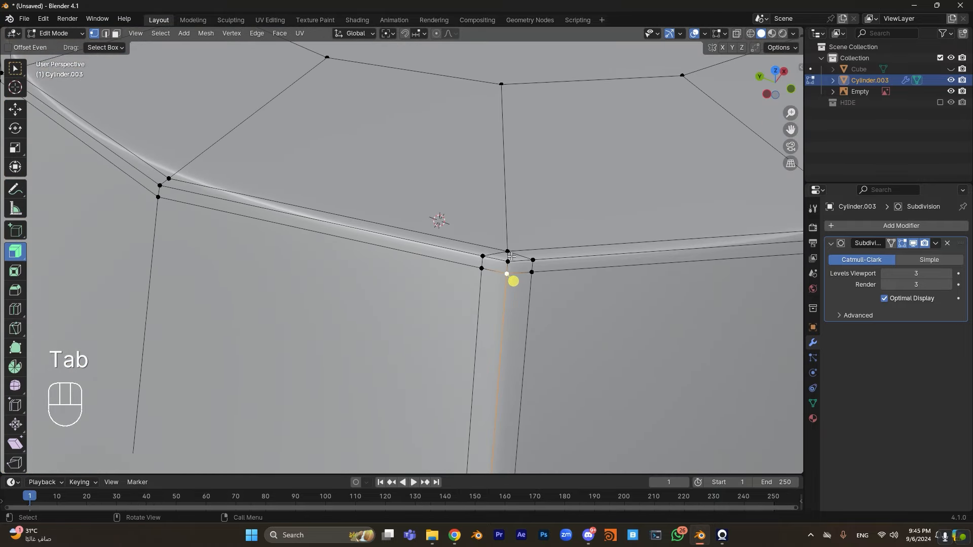
{"action": "left_click", "coordinate": [484, 276]}
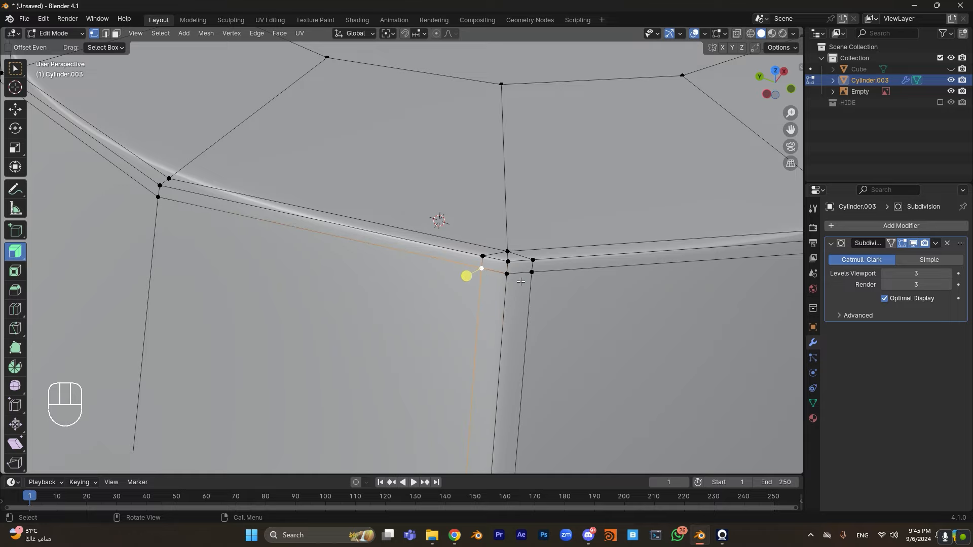
{"action": "scroll", "coordinate": [521, 291], "scroll_direction": "down", "scroll_amount": 3}
{"action": "middle_click_drag", "start_coordinate": [517, 361], "coordinate": [526, 259], "text": "shift"}
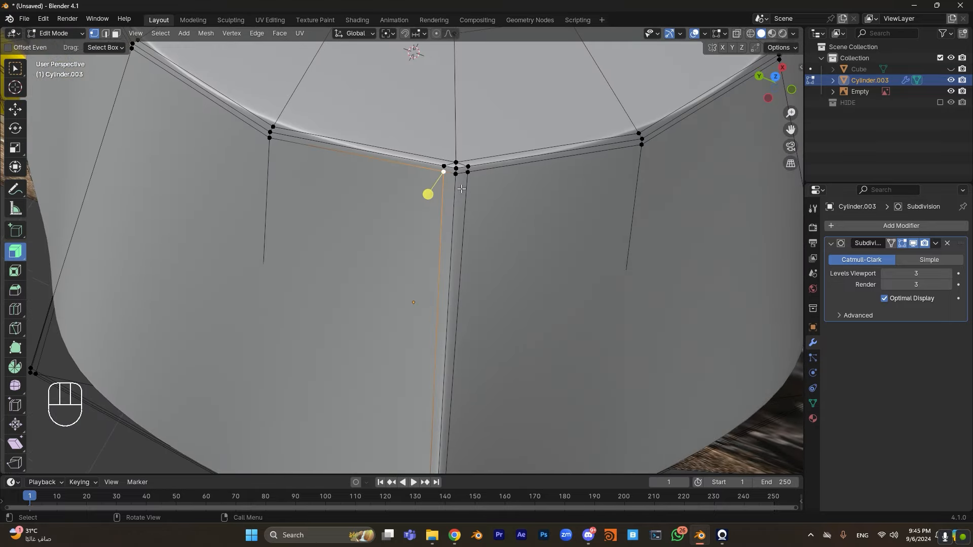
- Try sliding the ridge's centre vertex just below the top rim down by a factor of about 0.029, and undo it
{"action": "left_click", "coordinate": [461, 182]}
{"action": "scroll", "coordinate": [462, 182], "scroll_direction": "up", "scroll_amount": 1}
{"action": "scroll", "coordinate": [461, 182], "scroll_direction": "up", "scroll_amount": 1}
{"action": "middle_click_drag", "start_coordinate": [461, 182], "coordinate": [443, 225], "text": "shift"}
{"action": "scroll", "coordinate": [456, 218], "scroll_direction": "up", "scroll_amount": 2}
{"action": "key", "text": "g"}
{"action": "key", "text": "g"}
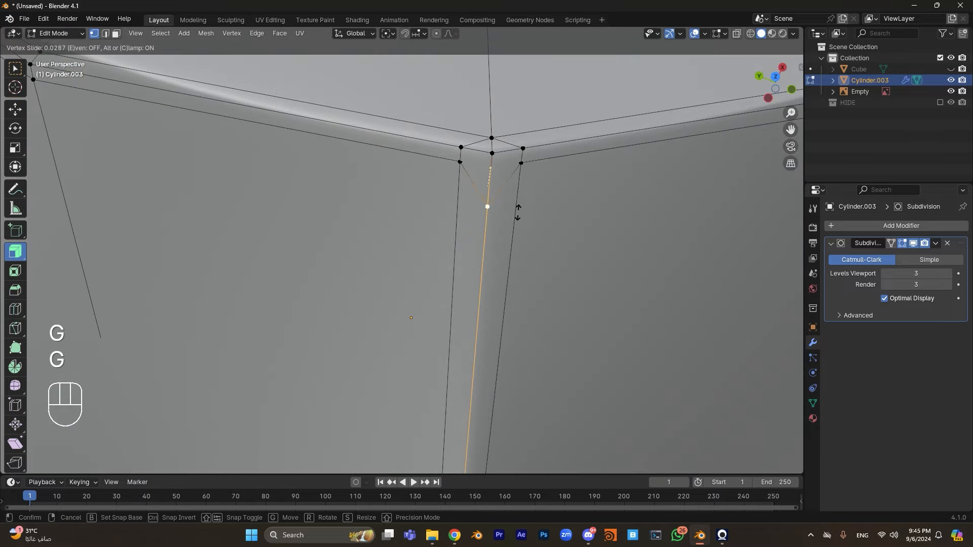
{"action": "left_click", "coordinate": [518, 214]}
{"action": "key", "text": "ctrl+z"}
- Try moving the innermost centre vertex of the top rim corner, undo the move, and view the corner from above
{"action": "left_click", "coordinate": [489, 151]}
{"action": "left_click", "coordinate": [491, 140]}
{"action": "key", "text": "g"}
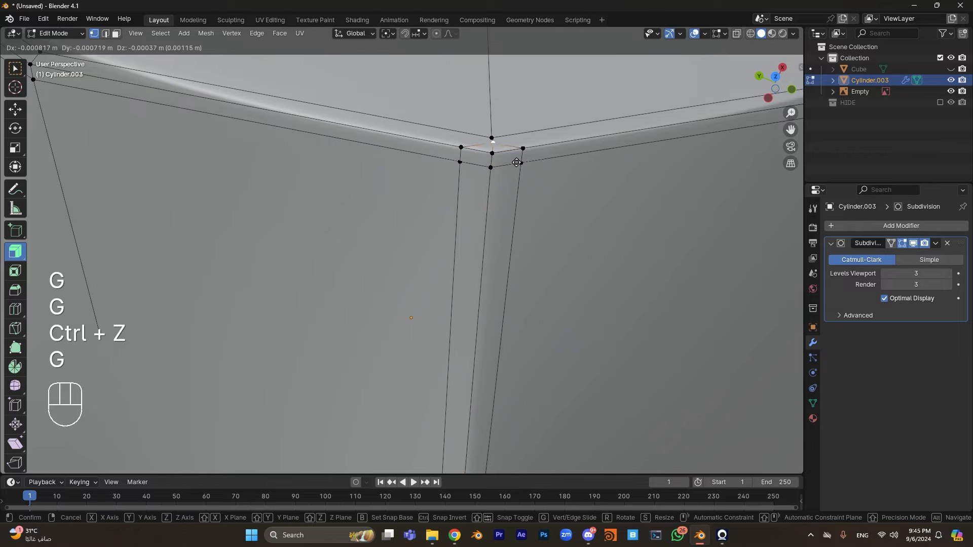
{"action": "left_click", "coordinate": [514, 161]}
{"action": "key", "text": "ctrl+z"}
{"action": "scroll", "coordinate": [515, 163], "scroll_direction": "up", "scroll_amount": 2}
{"action": "scroll", "coordinate": [517, 163], "scroll_direction": "down", "scroll_amount": 2}
{"action": "middle_click_drag", "start_coordinate": [517, 163], "coordinate": [493, 196]}
{"action": "key", "text": "z"}
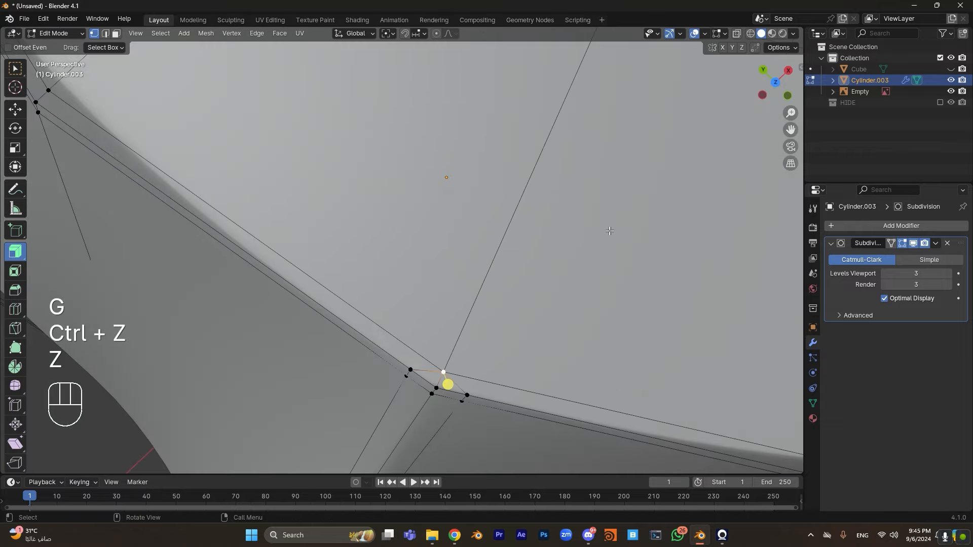
- Try moving the top rim corner's inner vertex off the ridge to test for an overlapping vertex, and undo each move
{"action": "scroll", "coordinate": [455, 243], "scroll_direction": "up", "scroll_amount": 1}
{"action": "mouse_move", "coordinate": [491, 292]}
{"action": "middle_mouse_down", "text": "shift"}
{"action": "mouse_move", "coordinate": [455, 243]}
{"action": "mouse_move", "coordinate": [465, 212]}
{"action": "middle_mouse_up", "text": "shift"}
{"action": "key", "text": "g"}
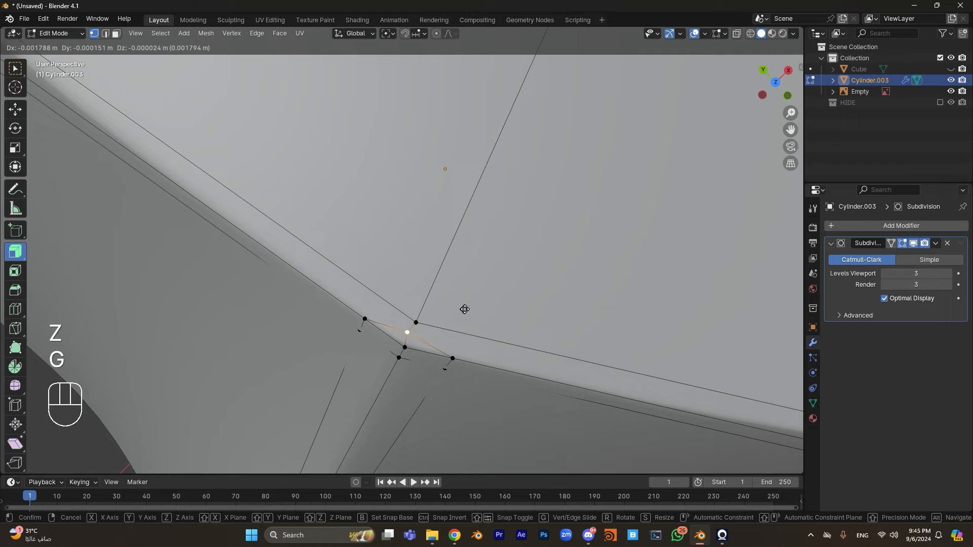
{"action": "left_click", "coordinate": [473, 300]}
{"action": "key", "text": "ctrl+z"}
{"action": "key", "text": "g"}
{"action": "key", "text": "ctrl+z"}
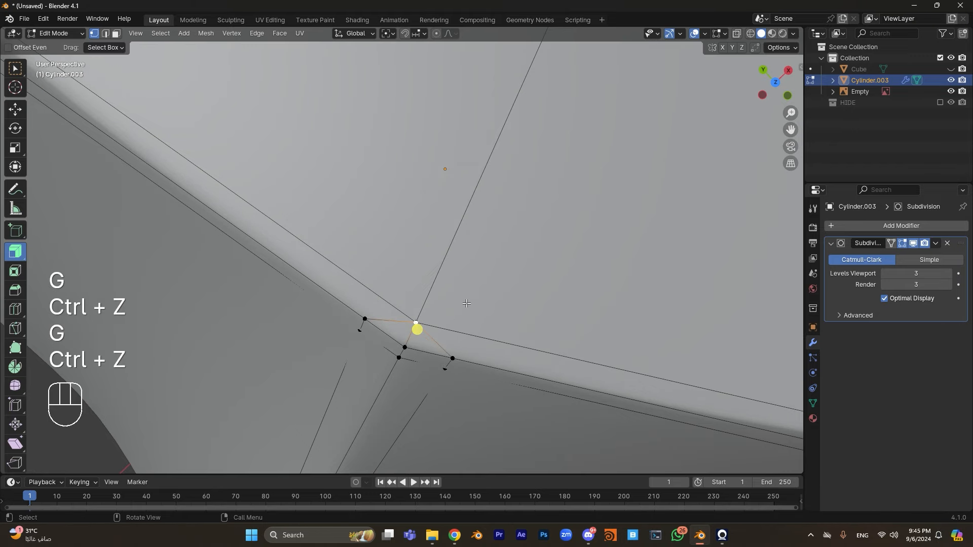
- In wireframe shading, try Merge by Distance on the rim corner's inner vertex, undo it, and try merging at center
{"action": "key", "text": "z"}
{"action": "middle_click_drag", "start_coordinate": [431, 294], "coordinate": [417, 163]}
{"action": "mouse_move", "coordinate": [416, 163]}
{"action": "middle_mouse_down", "text": "shift"}
{"action": "mouse_move", "coordinate": [409, 157]}
{"action": "mouse_move", "coordinate": [407, 178]}
{"action": "middle_mouse_up", "text": "shift"}
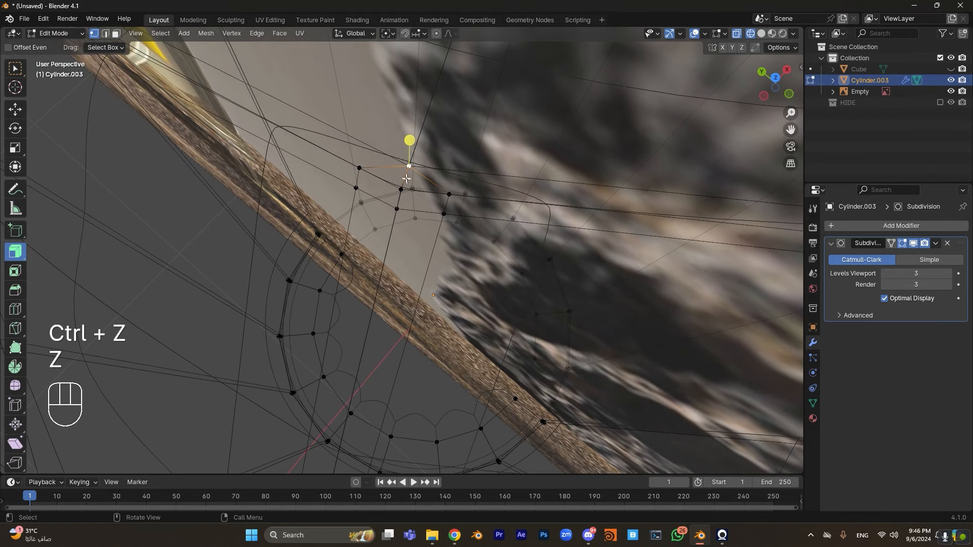
{"action": "left_click_drag", "start_coordinate": [397, 158], "coordinate": [409, 166]}
{"action": "key", "text": "m"}
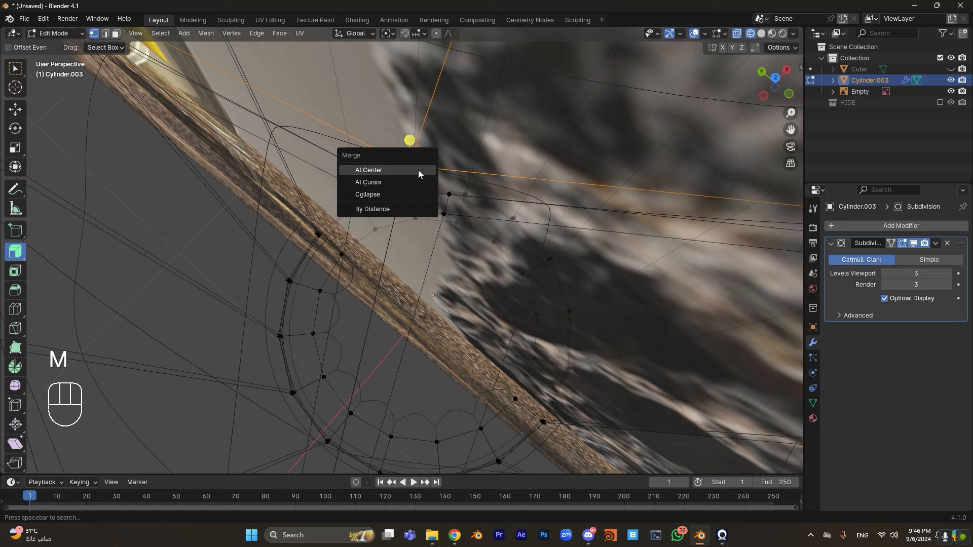
{"action": "left_click", "coordinate": [402, 207]}
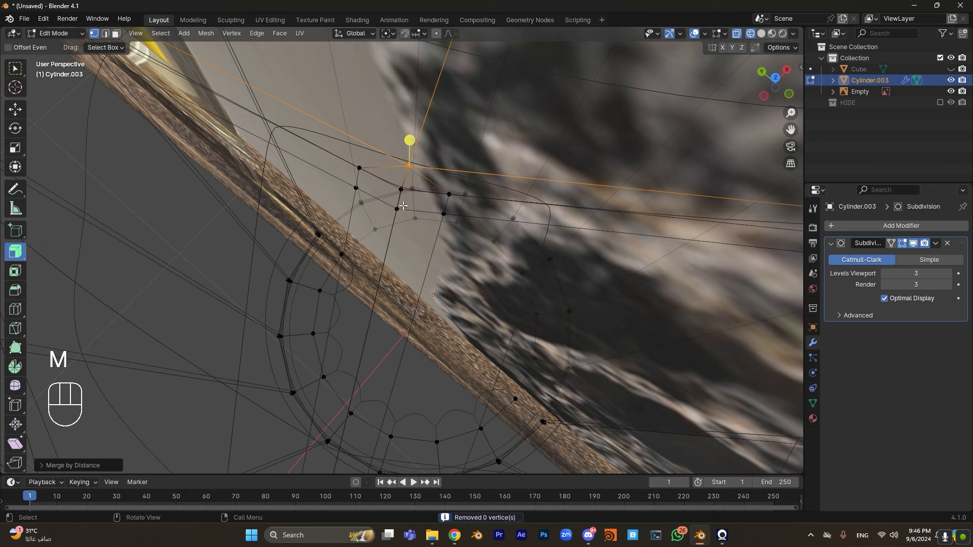
{"action": "key", "text": "ctrl+z"}
{"action": "key", "text": "m"}
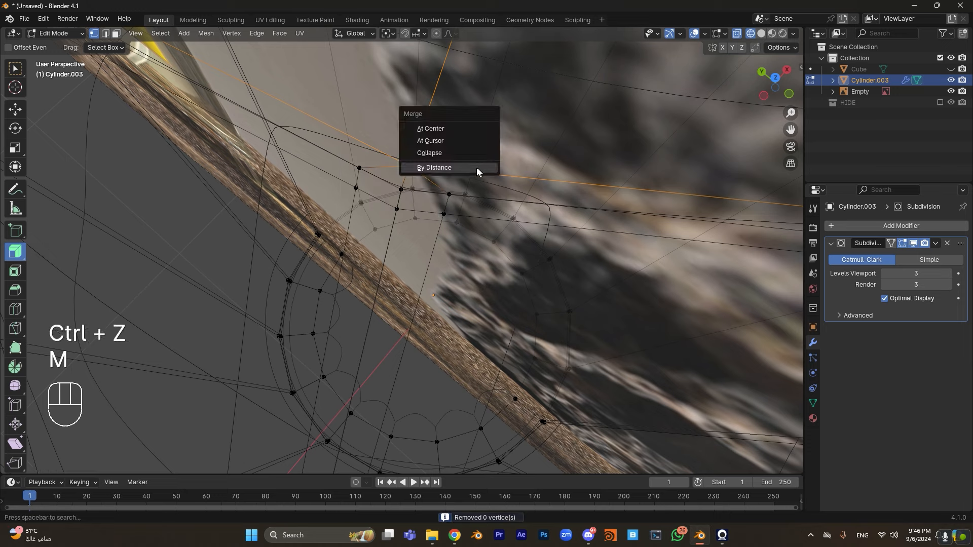
{"action": "left_click", "coordinate": [446, 130]}
- Return to solid shading, try moving the rim corner's inner vertex again, and undo the move
{"action": "key", "text": "Tab"}
{"action": "key", "text": "Tab"}
{"action": "key", "text": "z"}
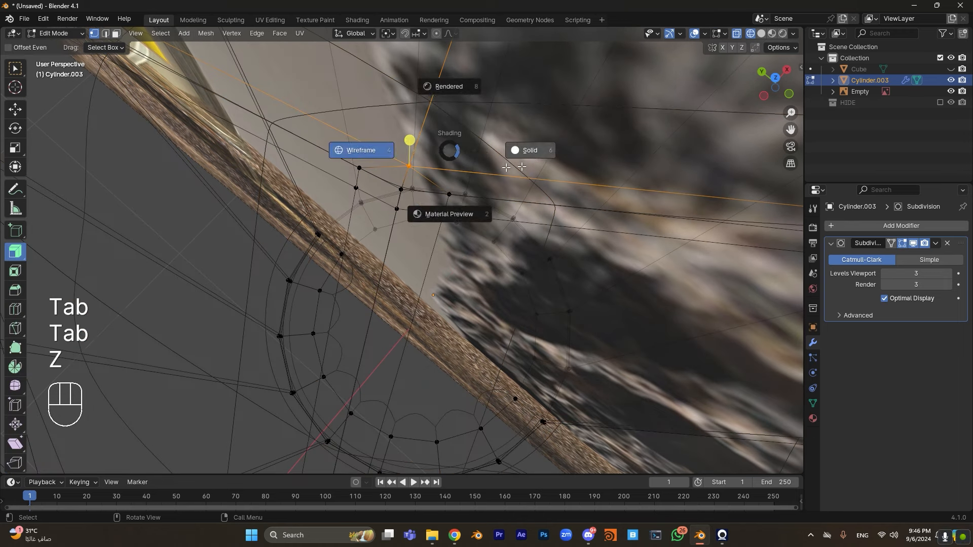
{"action": "left_click", "coordinate": [414, 170]}
{"action": "key", "text": "g"}
{"action": "key", "text": "ctrl+z"}
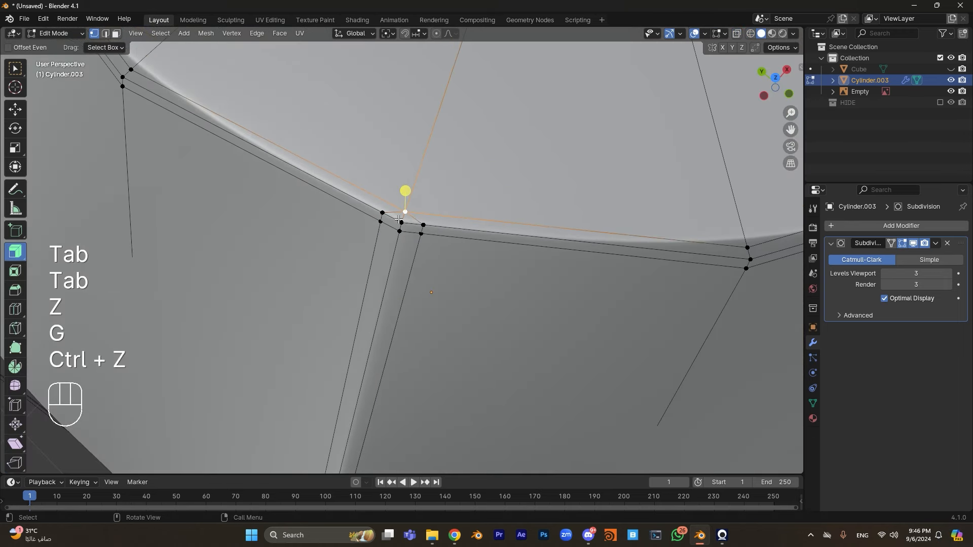
- Dissolve the short edge joining the rim corner's inner vertex to the ridge's centre vertex
{"action": "key", "text": "3"}
{"action": "key", "text": "2"}
{"action": "key", "text": "2"}
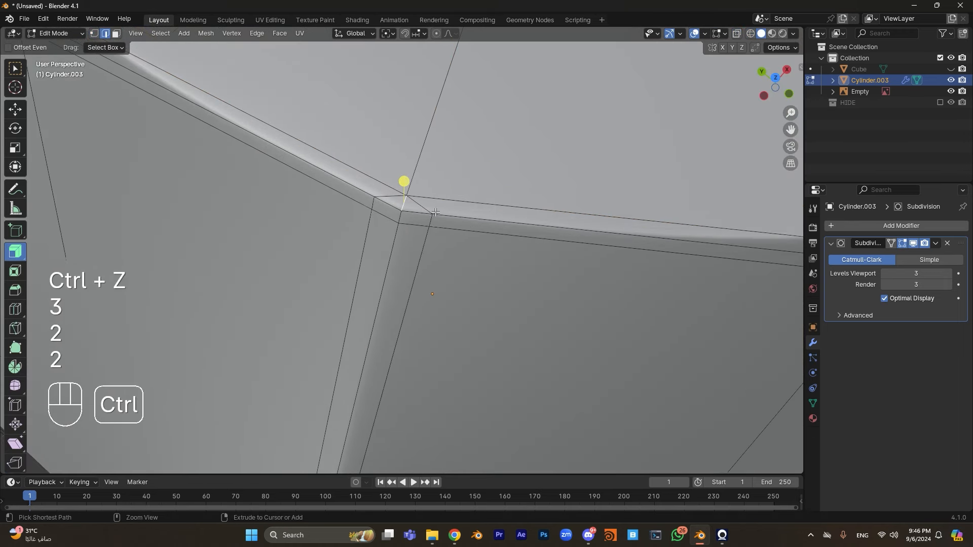
{"action": "key", "text": "ctrl+x"}
- Try sliding the ridge's centre vertex at the rim corner, check the shading in object mode, and undo the slide
{"action": "key", "text": "1"}
{"action": "left_click", "coordinate": [400, 216]}
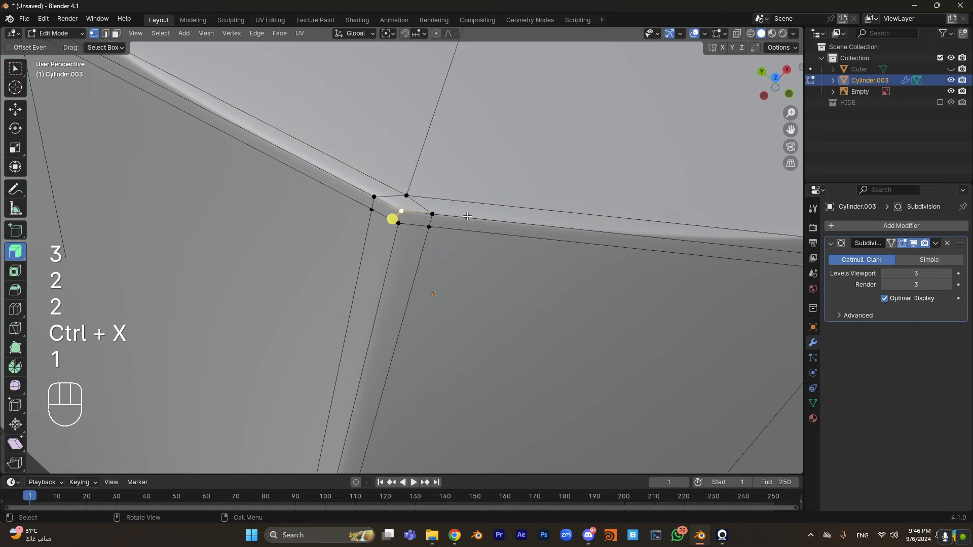
{"action": "key", "text": "g"}
{"action": "key", "text": "g"}
{"action": "left_click", "coordinate": [498, 195]}
{"action": "key", "text": "Tab"}
{"action": "scroll", "coordinate": [472, 222], "scroll_direction": "down", "scroll_amount": 3}
{"action": "key", "text": "ctrl+z"}
{"action": "key", "text": "ctrl+z"}
{"action": "key", "text": "Tab"}
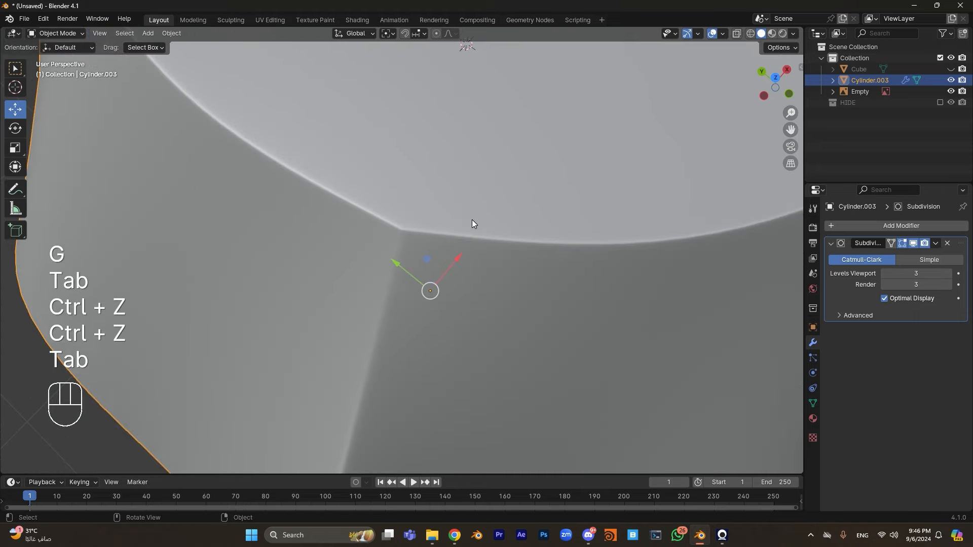
- Inspect the edges and narrow faces around the bevelled top rim corner in edit mode
{"action": "key", "text": "Tab"}
{"action": "key", "text": "1"}
{"action": "key", "text": "2"}
{"action": "key", "text": "2"}
{"action": "left_click", "coordinate": [393, 215]}
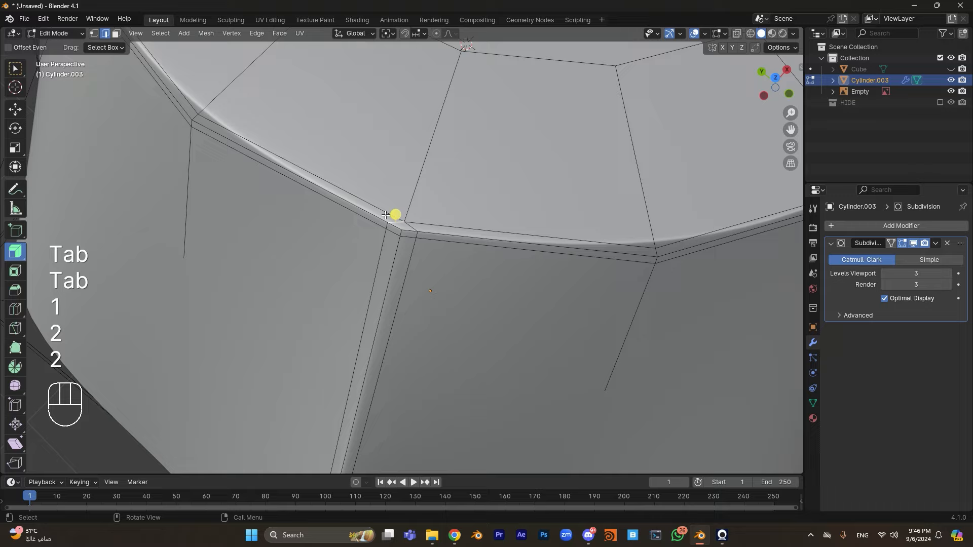
{"action": "key", "text": "3"}
{"action": "left_click", "coordinate": [383, 215]}
{"action": "key", "text": "1"}
{"action": "key", "text": "2"}
{"action": "key", "text": "3"}
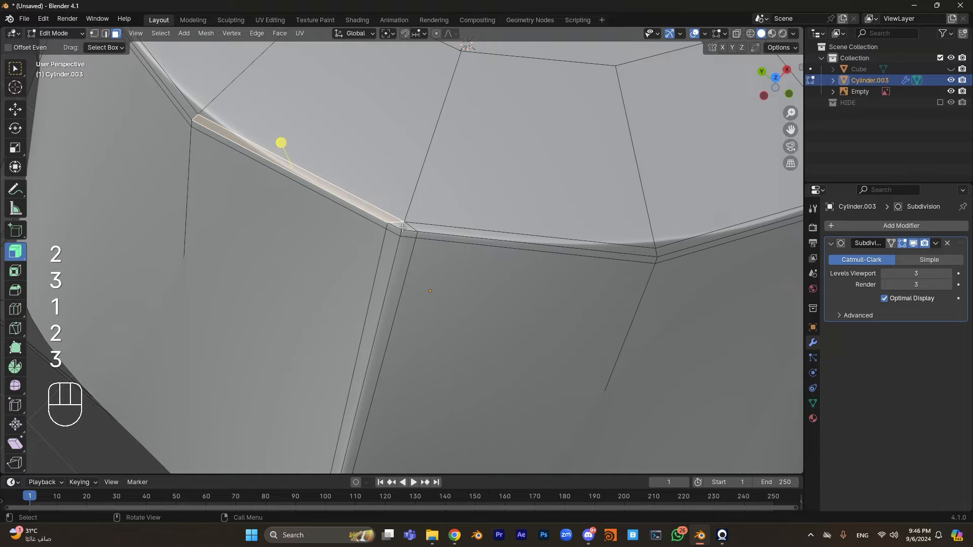
- Try adding an edge loop to the body's shoulder, and undo it
{"action": "key", "text": "Tab"}
{"action": "scroll", "coordinate": [461, 245], "scroll_direction": "down", "scroll_amount": 4}
{"action": "middle_click_drag", "start_coordinate": [461, 246], "coordinate": [464, 207]}
{"action": "key", "text": "Tab"}
{"action": "key", "text": "ctrl+r"}
{"action": "left_click", "coordinate": [462, 206]}
{"action": "left_click", "coordinate": [355, 130]}
{"action": "key", "text": "ctrl+z"}
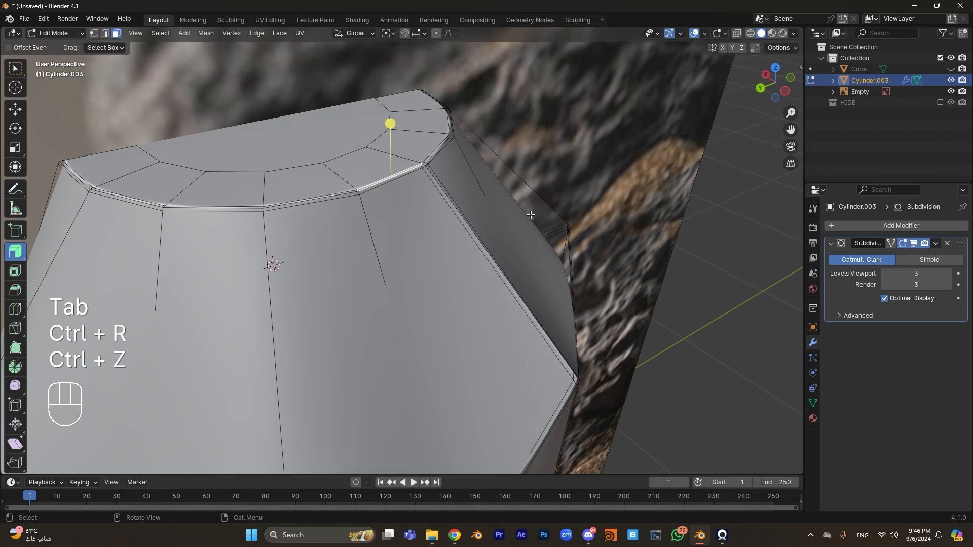
- Compare the smoothed shoulder facets and wavy edge with the reference bottle in object mode
{"action": "key", "text": "Tab"}
{"action": "scroll", "coordinate": [536, 300], "scroll_direction": "down", "scroll_amount": 3}
{"action": "middle_click_drag", "start_coordinate": [536, 299], "coordinate": [467, 265]}
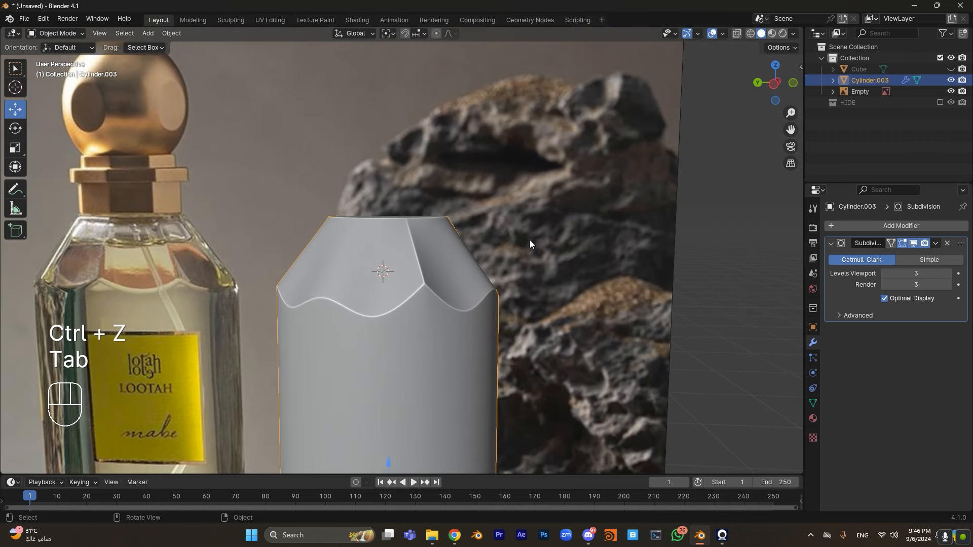
{"action": "scroll", "coordinate": [530, 244], "scroll_direction": "down", "scroll_amount": 3}
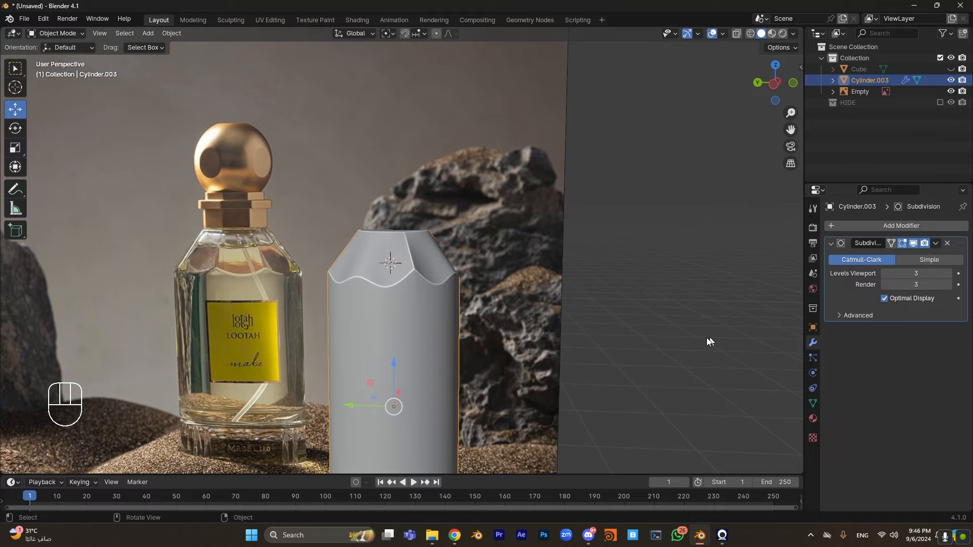
{"action": "middle_click_drag", "start_coordinate": [707, 338], "coordinate": [425, 310]}
{"action": "scroll", "coordinate": [350, 276], "scroll_direction": "up", "scroll_amount": 6}
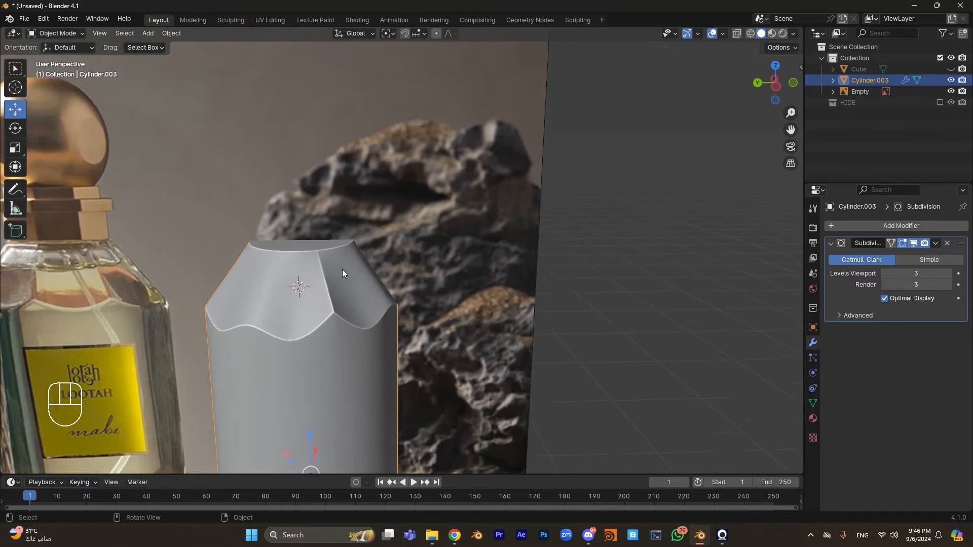
{"action": "middle_click_drag", "start_coordinate": [350, 286], "coordinate": [503, 229], "text": "shift"}
{"action": "middle_click_drag", "start_coordinate": [409, 250], "coordinate": [397, 215], "text": "shift"}
- Examine the shoulder's vertex layout in edit mode and return to object mode
{"action": "key", "text": "Tab"}
{"action": "scroll", "coordinate": [462, 252], "scroll_direction": "up", "scroll_amount": 2}
{"action": "mouse_move", "coordinate": [462, 252]}
{"action": "middle_mouse_down"}
{"action": "mouse_move", "coordinate": [465, 235]}
{"action": "mouse_move", "coordinate": [471, 256]}
{"action": "middle_mouse_up"}
{"action": "key", "text": "1"}
{"action": "scroll", "coordinate": [472, 256], "scroll_direction": "down", "scroll_amount": 1}
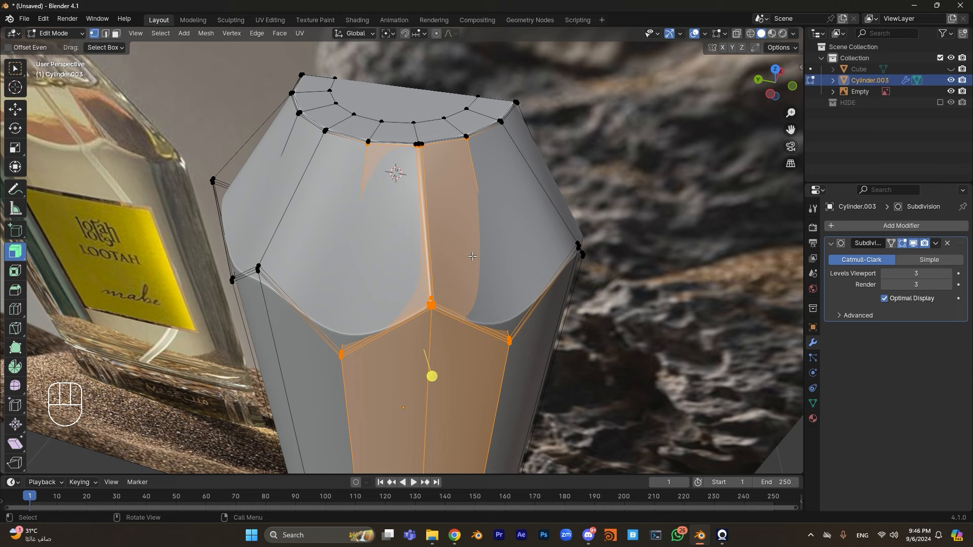
{"action": "middle_click_drag", "start_coordinate": [408, 238], "coordinate": [360, 252]}
{"action": "scroll", "coordinate": [454, 196], "scroll_direction": "down", "scroll_amount": 4}
{"action": "key", "text": "Tab"}
{"action": "middle_click_drag", "start_coordinate": [369, 196], "coordinate": [373, 242], "text": "shift"}
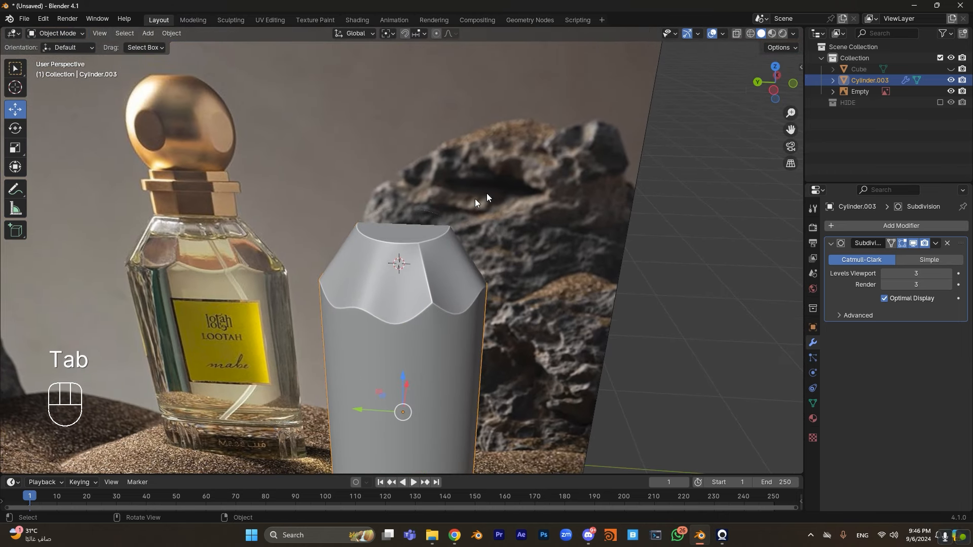
- Compare the whole body's proportions with the reference bottle in the left orthographic view
{"action": "left_click", "coordinate": [774, 90]}
{"action": "middle_click_drag", "start_coordinate": [473, 211], "coordinate": [532, 165], "text": "shift"}
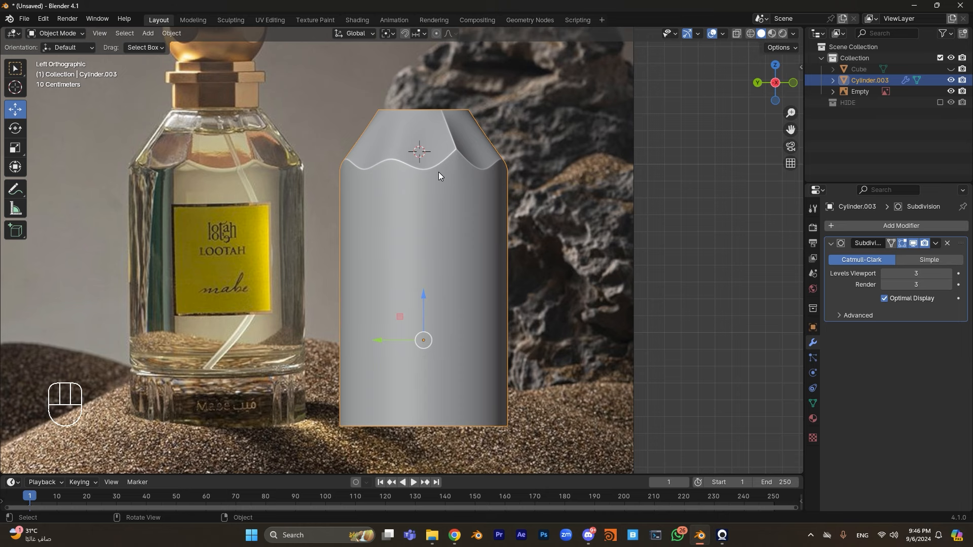
{"action": "scroll", "coordinate": [439, 172], "scroll_direction": "down", "scroll_amount": 2}
{"action": "middle_click_drag", "start_coordinate": [409, 177], "coordinate": [498, 208], "text": "shift"}
{"action": "scroll", "coordinate": [502, 208], "scroll_direction": "down", "scroll_amount": 2}
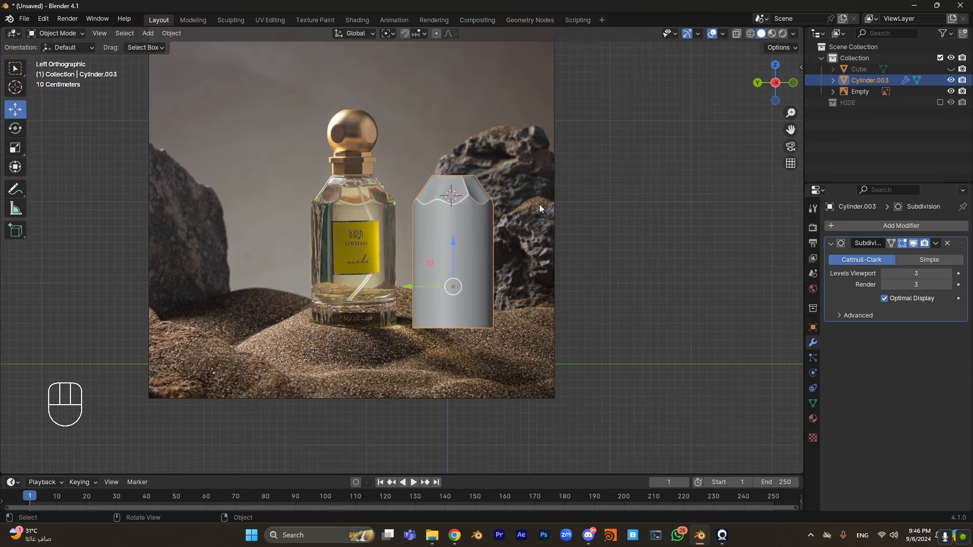
{"action": "scroll", "coordinate": [547, 201], "scroll_direction": "up", "scroll_amount": 1}
{"action": "middle_click_drag", "start_coordinate": [575, 189], "coordinate": [571, 207], "text": "shift"}
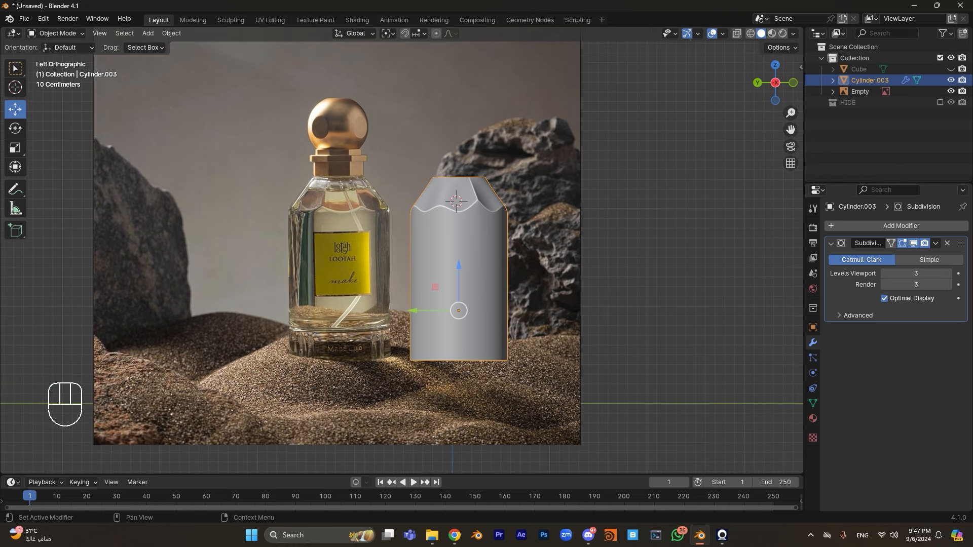
{"action": "scroll", "coordinate": [430, 321], "scroll_direction": "down", "scroll_amount": 2}
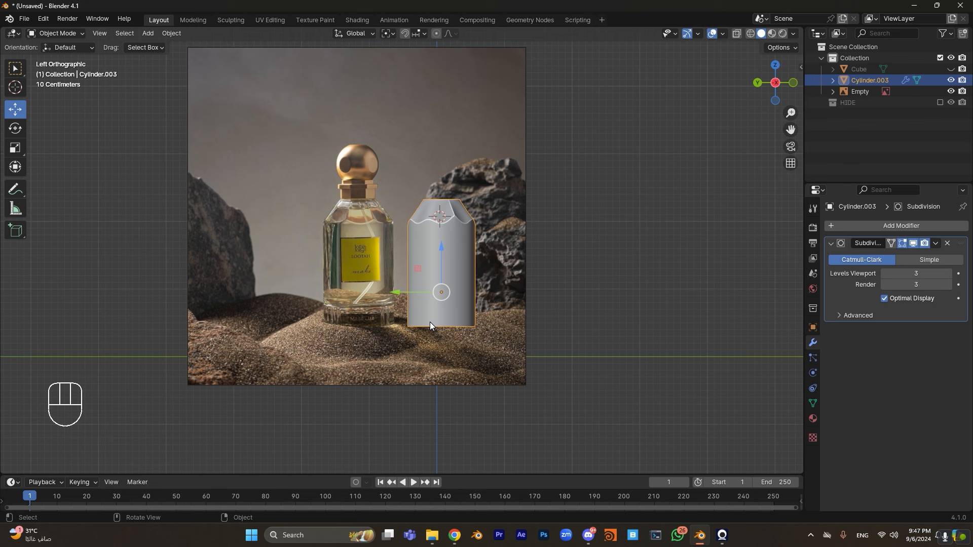
{"action": "scroll", "coordinate": [545, 318], "scroll_direction": "up", "scroll_amount": 1}
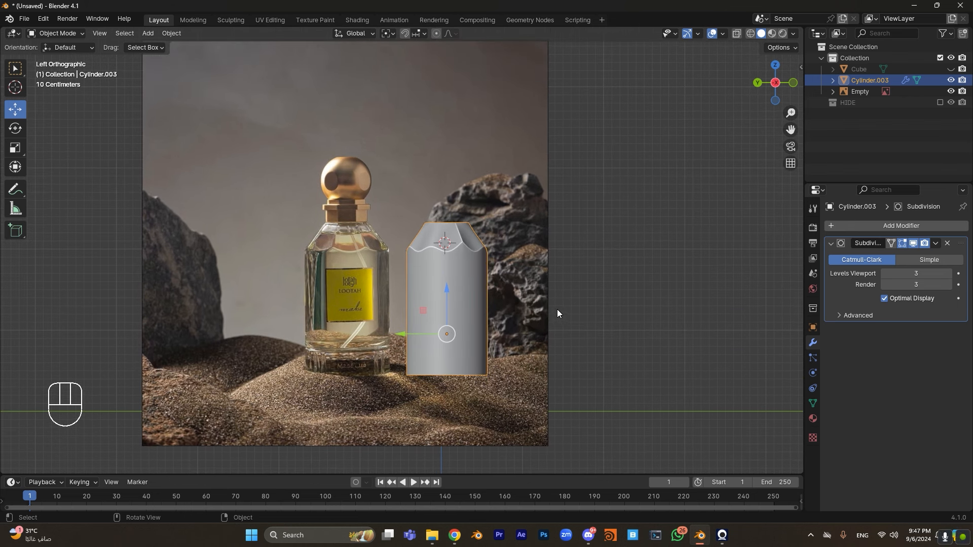
{"action": "middle_click_drag", "start_coordinate": [557, 309], "coordinate": [551, 315], "text": "shift"}
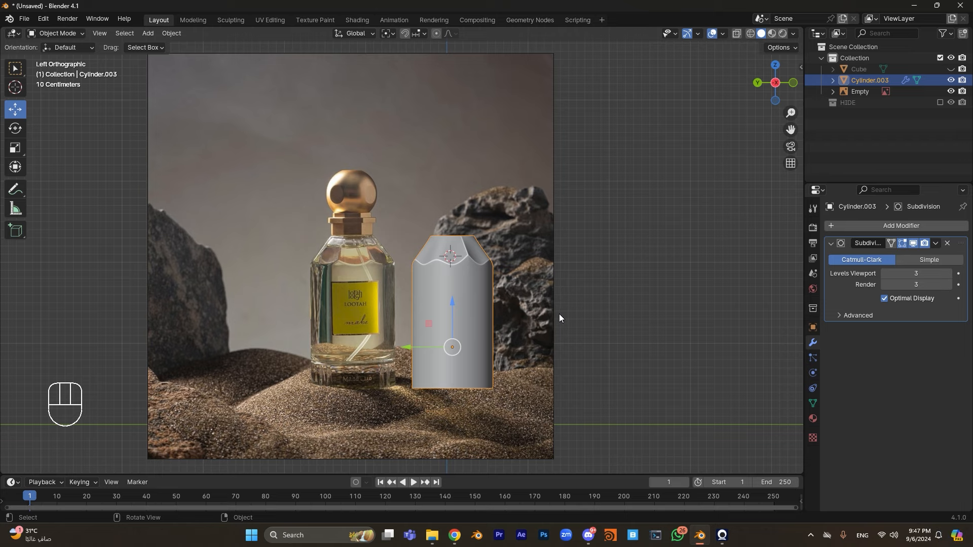
{"action": "middle_click_drag", "start_coordinate": [473, 305], "coordinate": [488, 303], "text": "shift"}
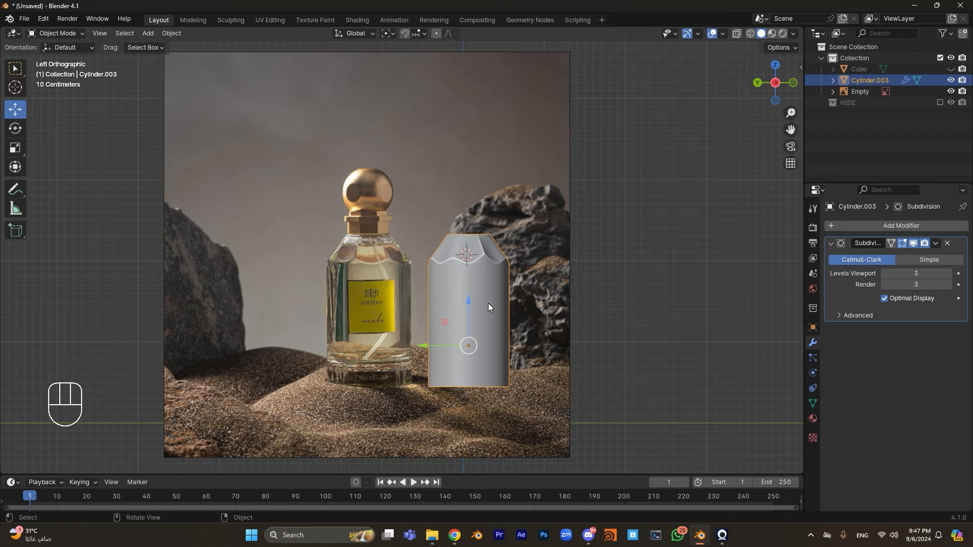
{"action": "middle_click_drag", "start_coordinate": [488, 303], "coordinate": [554, 223], "text": "shift"}
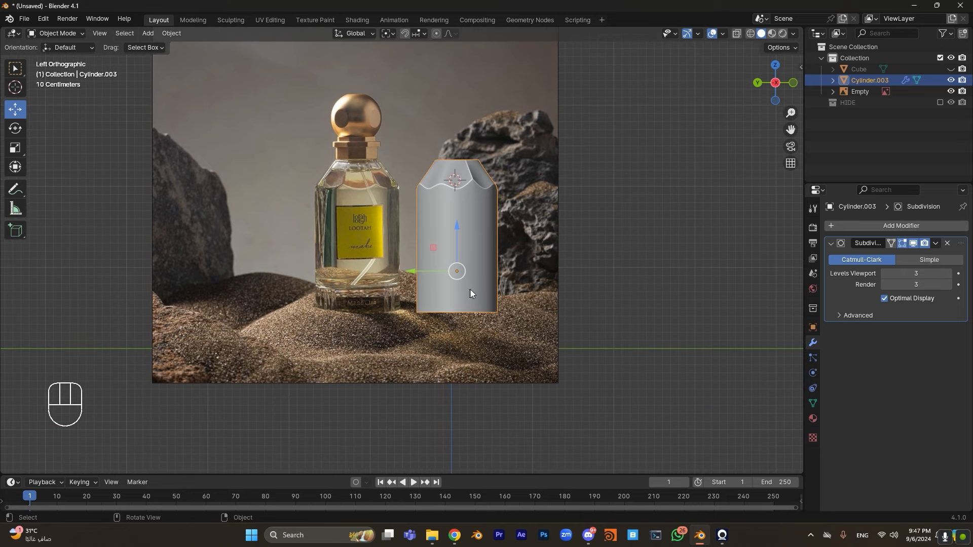
{"action": "middle_click_drag", "start_coordinate": [418, 190], "coordinate": [580, 226], "text": "shift"}
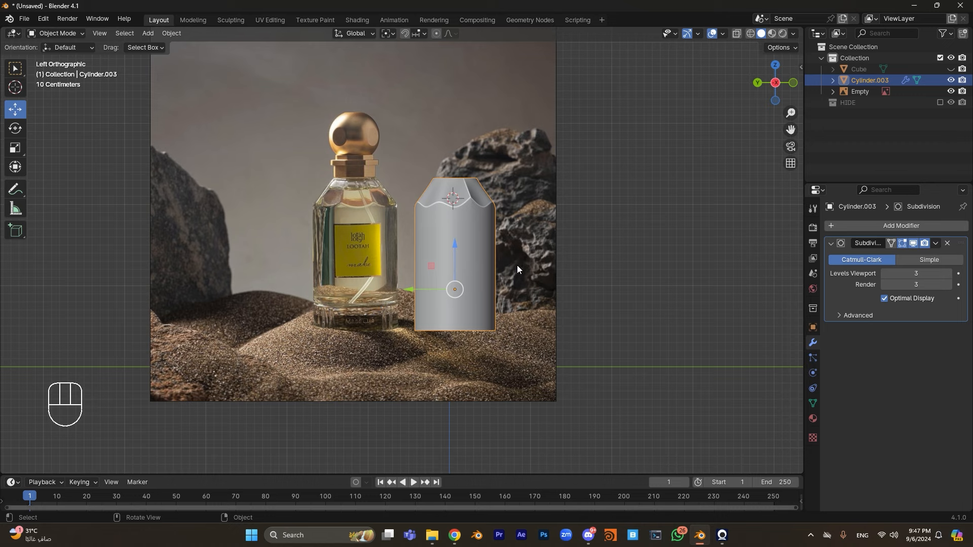
{"action": "middle_click_drag", "start_coordinate": [517, 287], "coordinate": [510, 291], "text": "shift"}
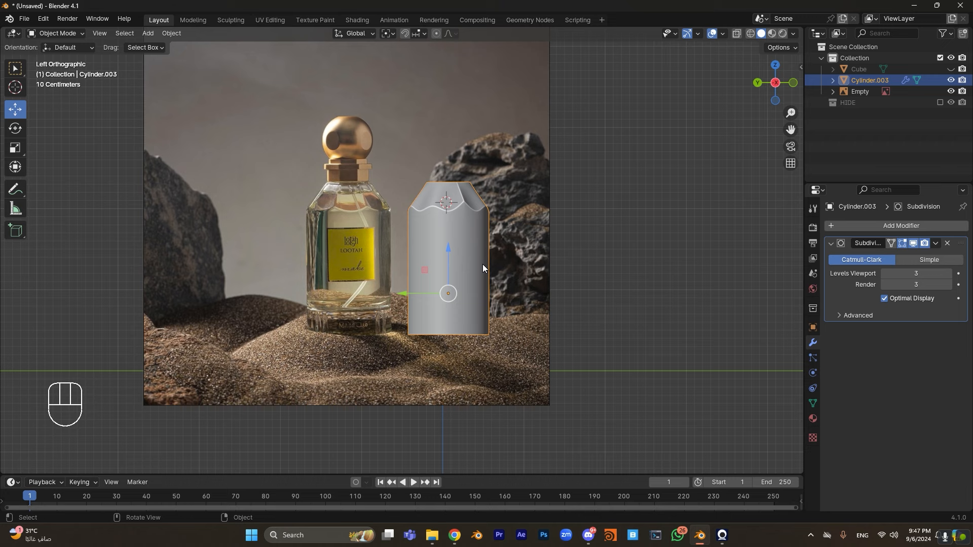
- Add a plane mesh, lower it to the bottle's base, and scale it up into a large ground surface
{"action": "key", "text": "shift+a"}
{"action": "mouse_move", "coordinate": [466, 183]}
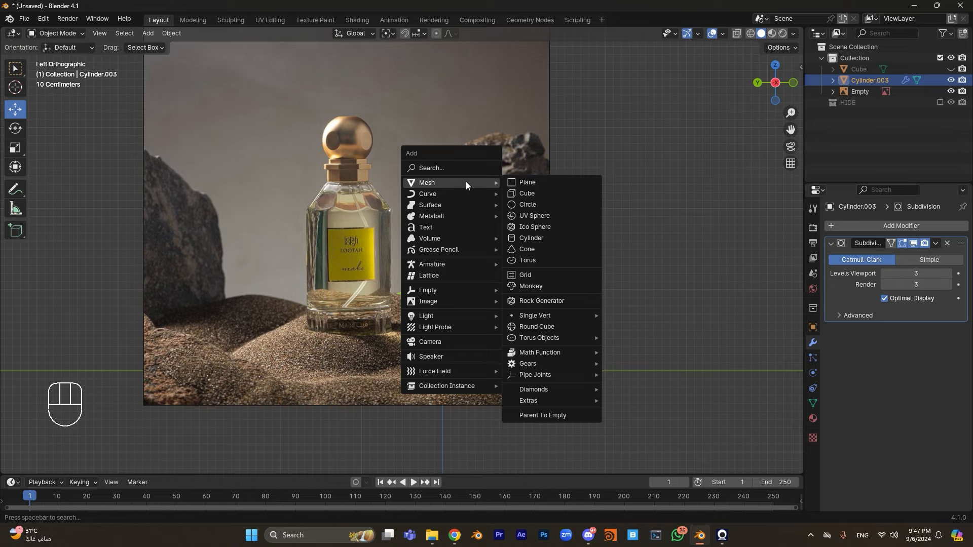
{"action": "left_click", "coordinate": [537, 182]}
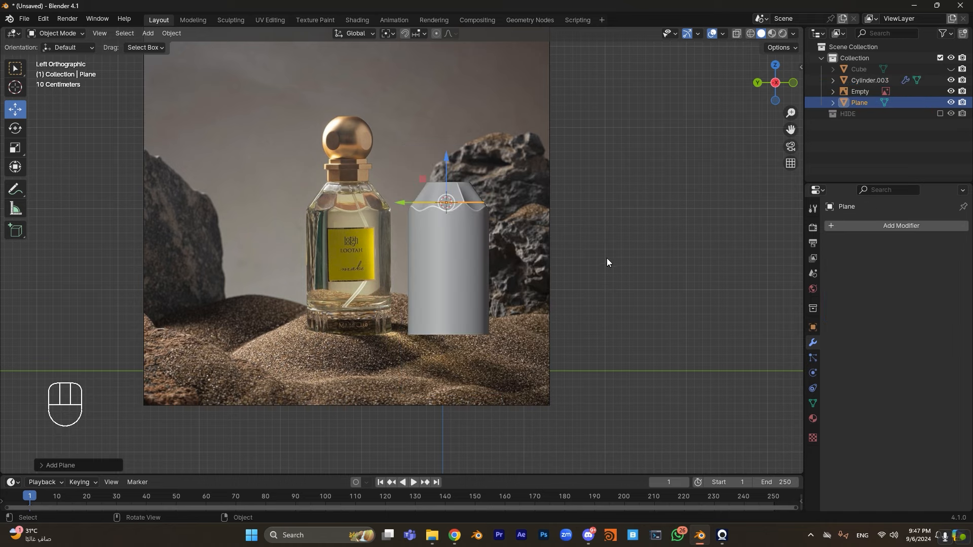
{"action": "left_click_drag", "start_coordinate": [462, 172], "coordinate": [478, 302]}
{"action": "key", "text": "s"}
{"action": "left_click", "coordinate": [119, 302]}
{"action": "middle_click_drag", "start_coordinate": [312, 310], "coordinate": [406, 341]}
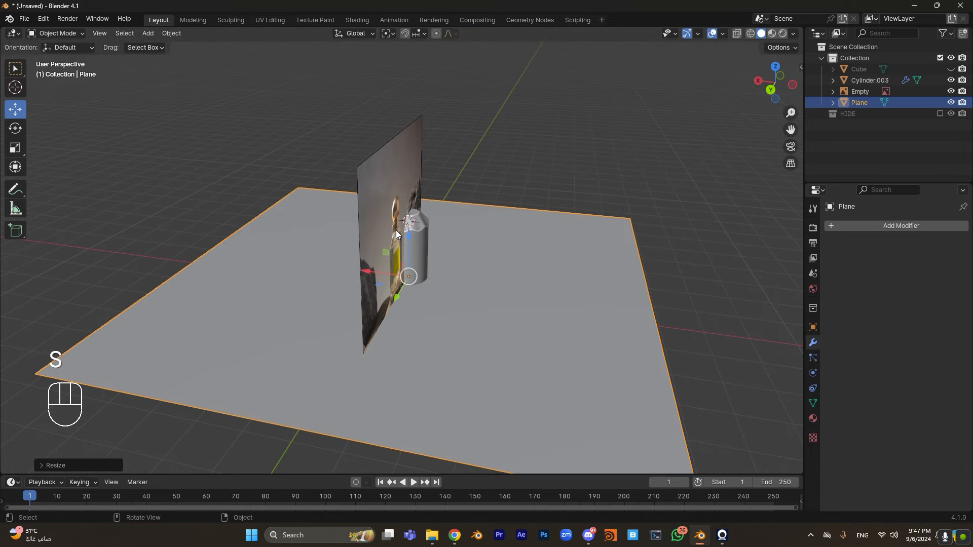
- Move the reference image back behind the bottle body to the rear edge of the ground plane
{"action": "left_click", "coordinate": [396, 231]}
{"action": "middle_click_drag", "start_coordinate": [432, 269], "coordinate": [421, 277]}
{"action": "left_click_drag", "start_coordinate": [357, 240], "coordinate": [386, 319]}
{"action": "middle_click_drag", "start_coordinate": [386, 318], "coordinate": [455, 286]}
{"action": "scroll", "coordinate": [477, 305], "scroll_direction": "up", "scroll_amount": 5}
{"action": "left_click", "coordinate": [457, 290]}
{"action": "scroll", "coordinate": [507, 312], "scroll_direction": "down", "scroll_amount": 3}
- Select the ground plane, enter edit mode and subdivide its mesh
{"action": "left_click", "coordinate": [601, 355]}
{"action": "key", "text": "Tab"}
{"action": "scroll", "coordinate": [582, 349], "scroll_direction": "down", "scroll_amount": 4}
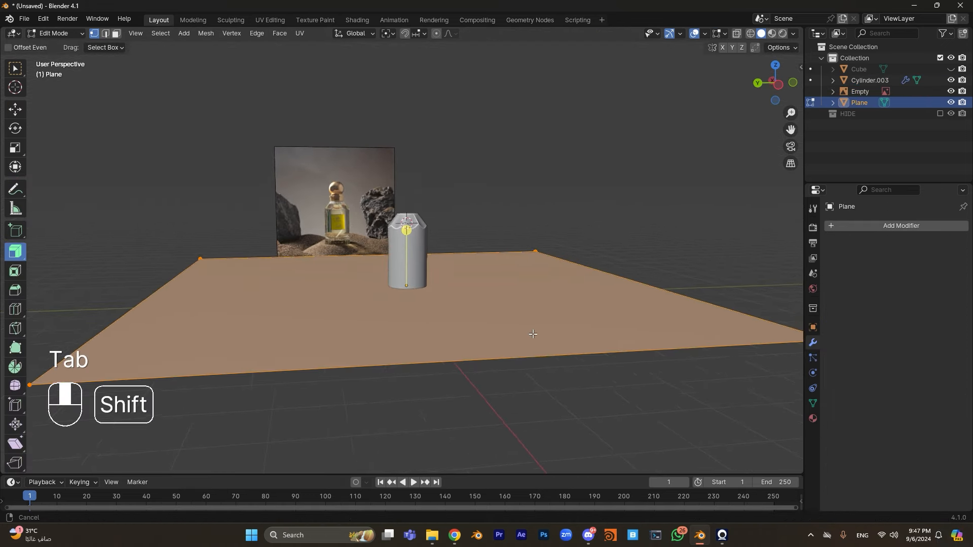
{"action": "middle_click_drag", "start_coordinate": [516, 327], "coordinate": [514, 349], "text": "shift"}
{"action": "middle_click_drag", "start_coordinate": [514, 350], "coordinate": [430, 260]}
{"action": "right_click", "coordinate": [430, 259]}
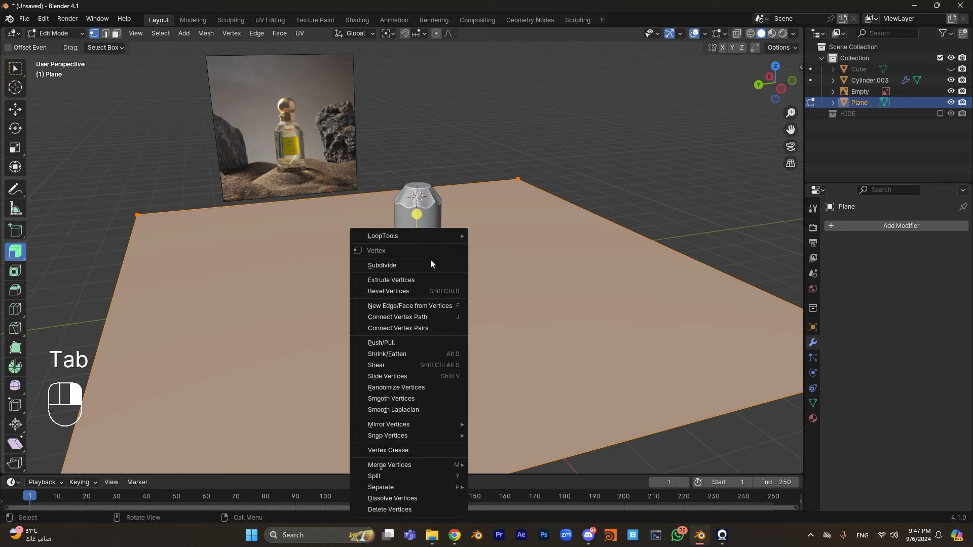
{"action": "left_click", "coordinate": [431, 263]}
- Set the plane's subdivision to 50 cuts
{"action": "left_click", "coordinate": [59, 465]}
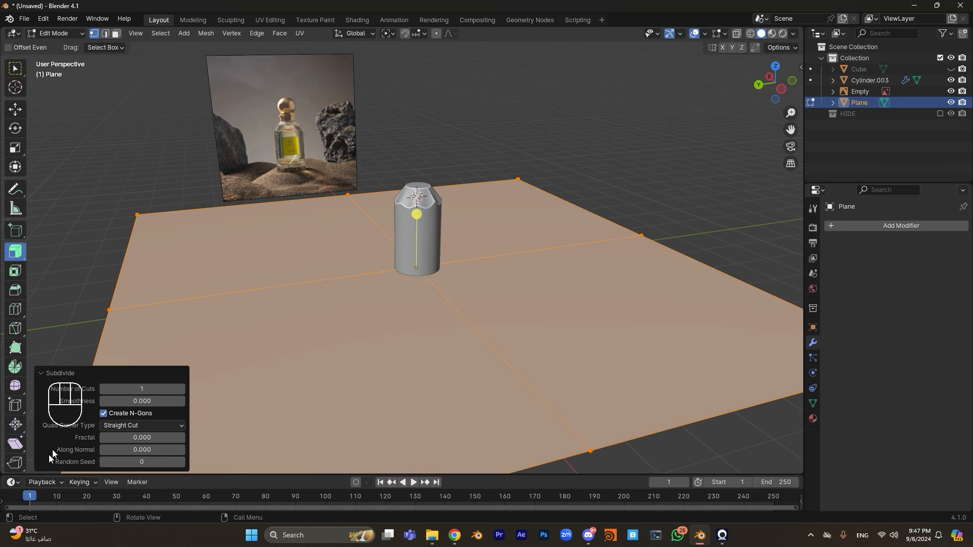
{"action": "left_click", "coordinate": [134, 388]}
{"action": "type", "text": "50"}
{"action": "key", "text": "Return"}
{"action": "left_click", "coordinate": [133, 389]}
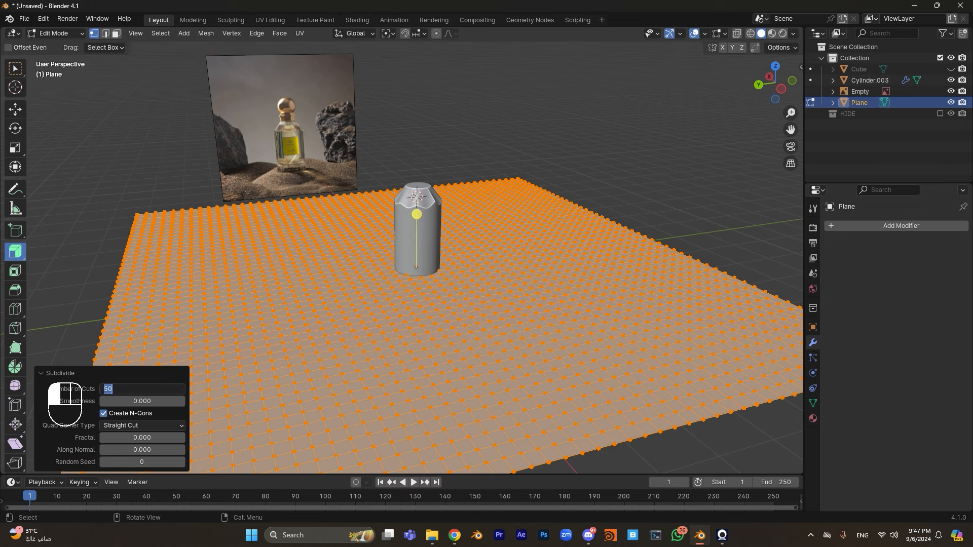
{"action": "left_click", "coordinate": [43, 373]}
{"action": "left_click", "coordinate": [42, 373]}
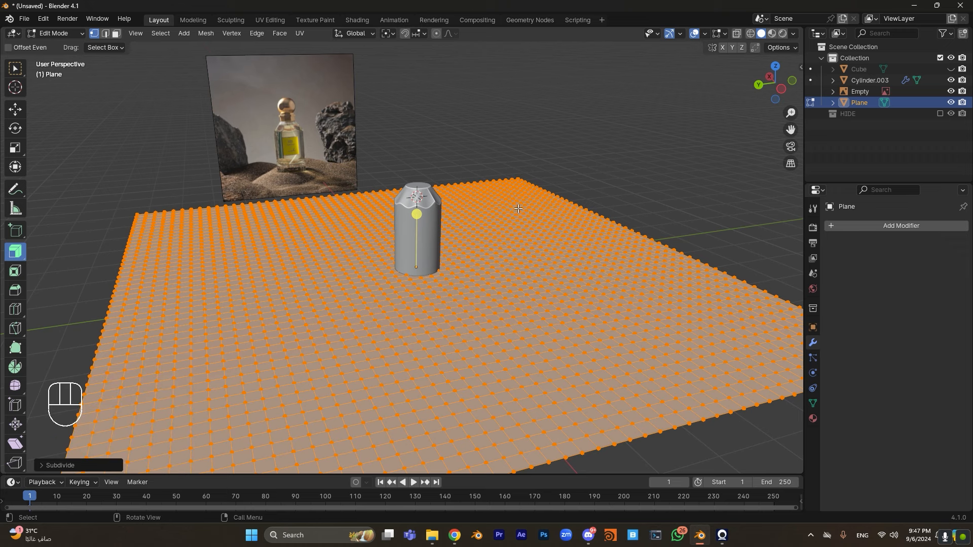
- Return to object mode and apply the ground plane's scale
{"action": "key", "text": "Tab"}
{"action": "left_click", "coordinate": [812, 329]}
{"action": "key", "text": "ctrl+a"}
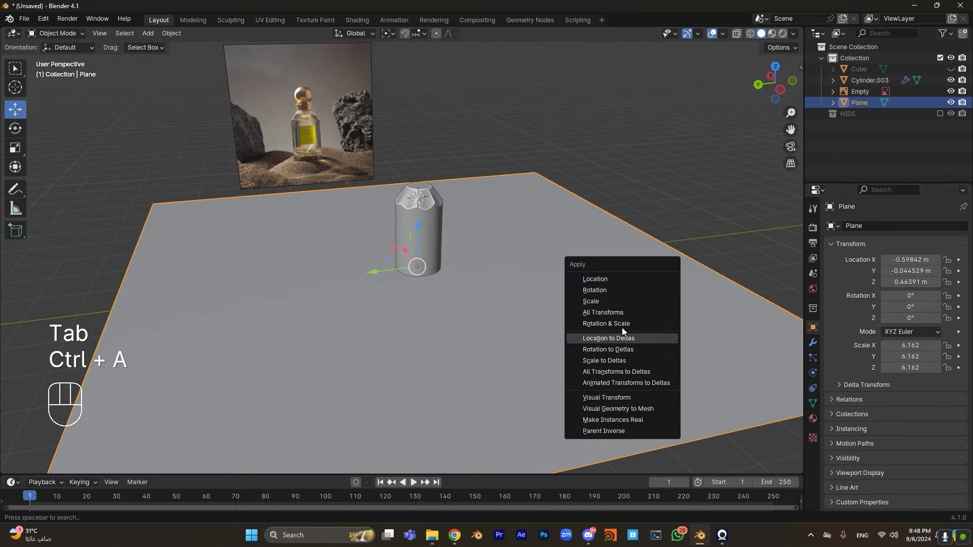
{"action": "left_click", "coordinate": [616, 301]}
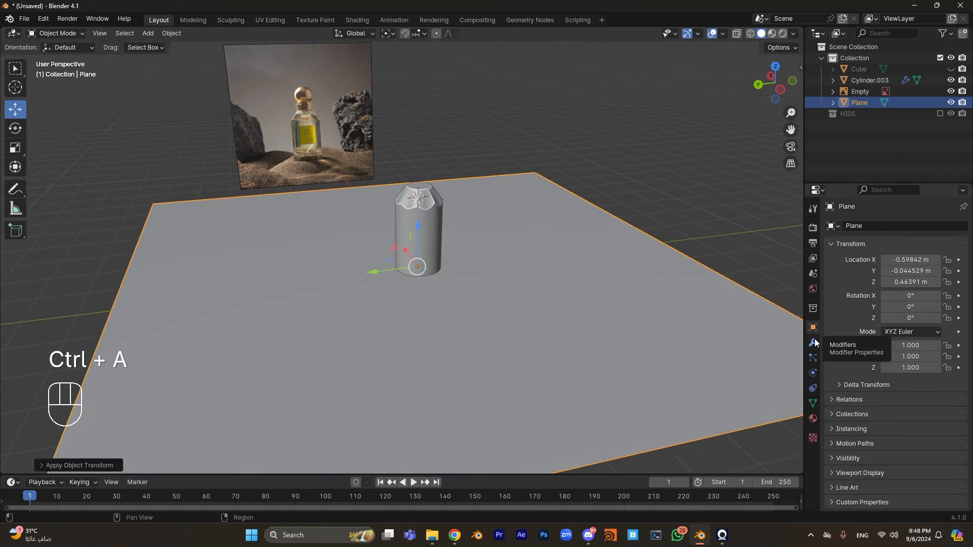
- Widen the properties area and add a Displace modifier to the ground plane
{"action": "left_click_drag", "start_coordinate": [805, 334], "coordinate": [774, 334]}
{"action": "left_click", "coordinate": [781, 343]}
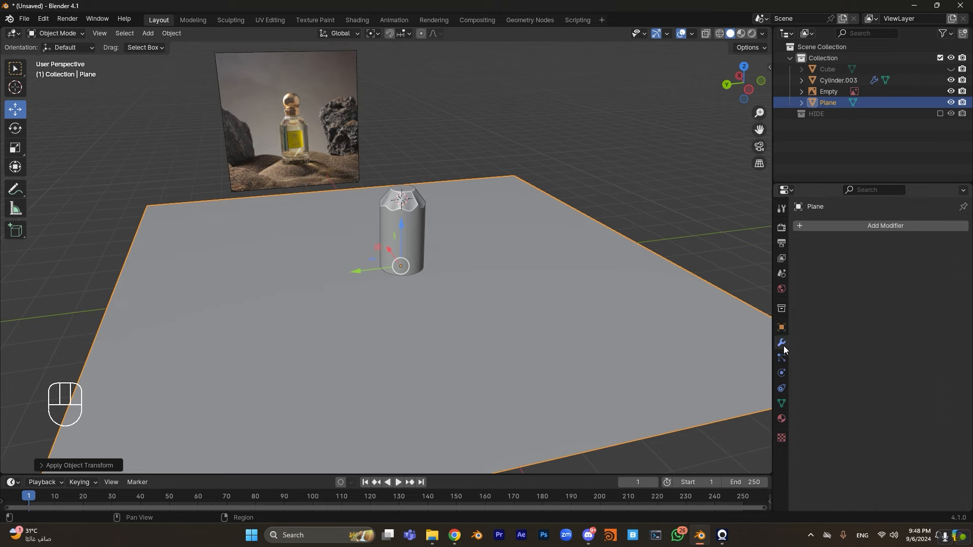
{"action": "left_click", "coordinate": [864, 227]}
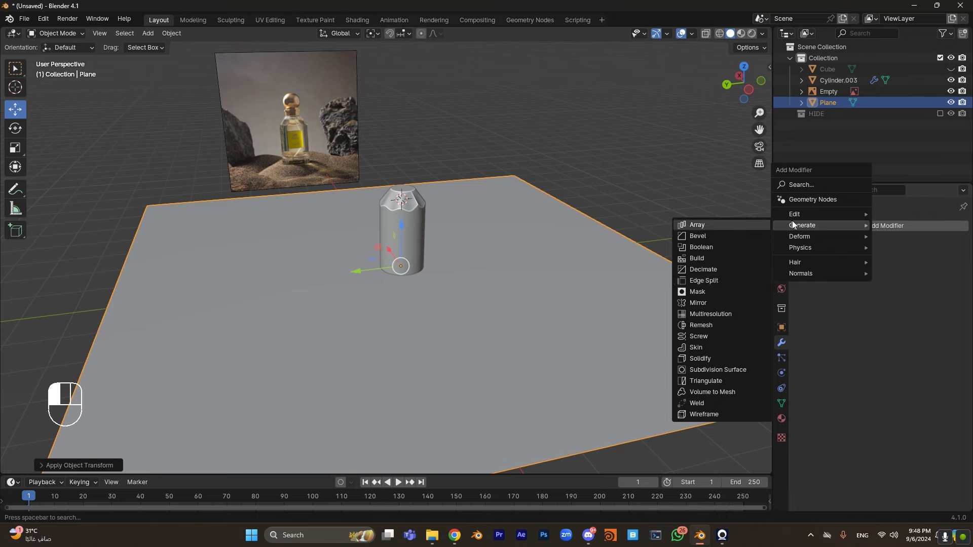
{"action": "mouse_move", "coordinate": [810, 236]}
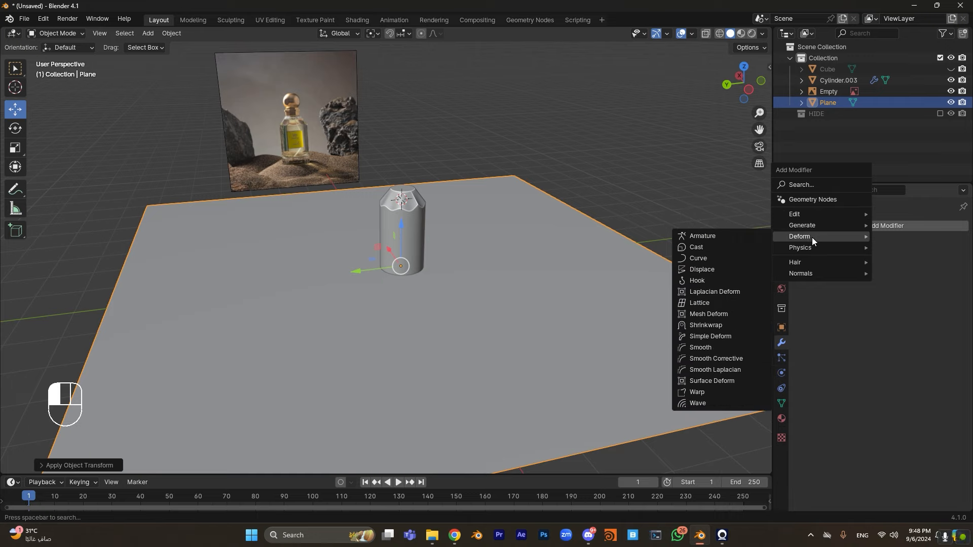
{"action": "left_click", "coordinate": [712, 272]}
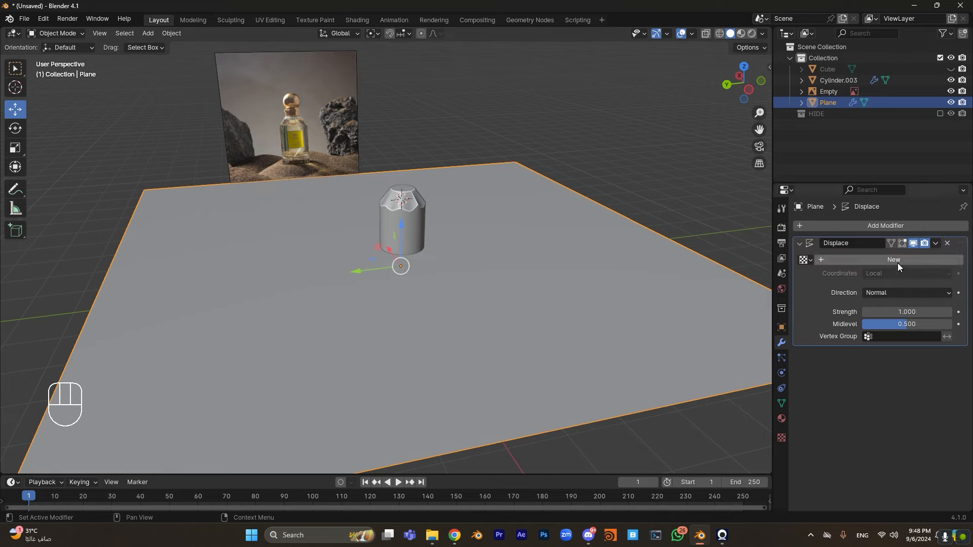
- Create a new texture for the Displace modifier and set its type to Clouds
{"action": "left_click", "coordinate": [883, 261]}
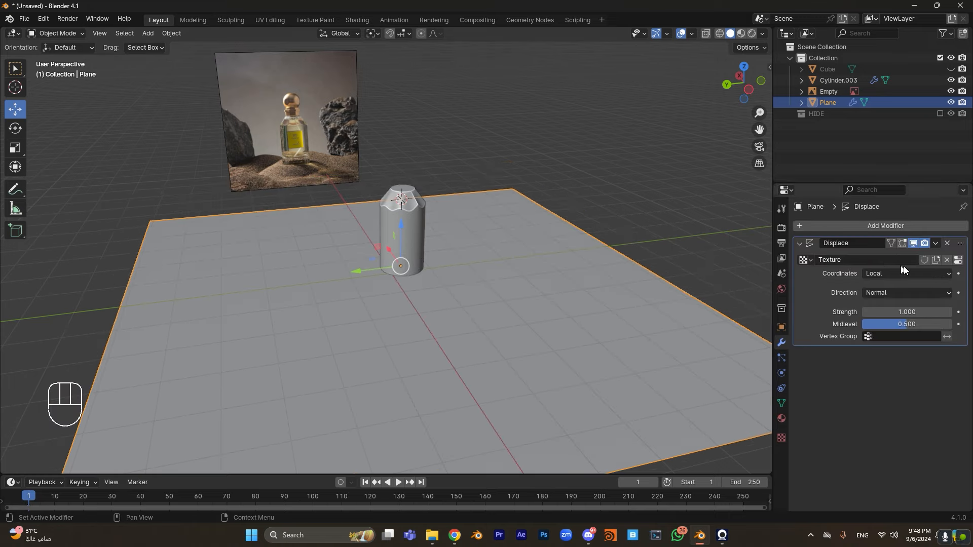
{"action": "left_click", "coordinate": [957, 260]}
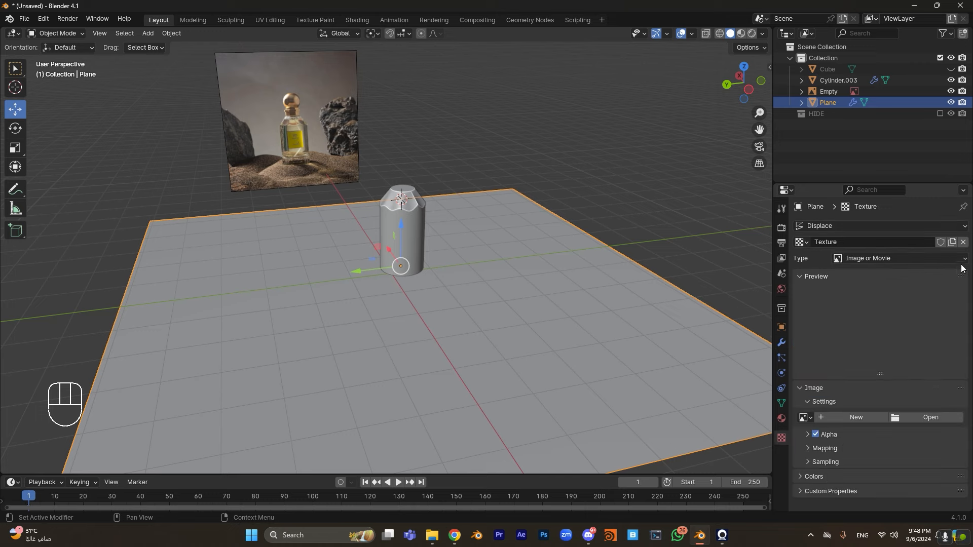
{"action": "left_click", "coordinate": [896, 257]}
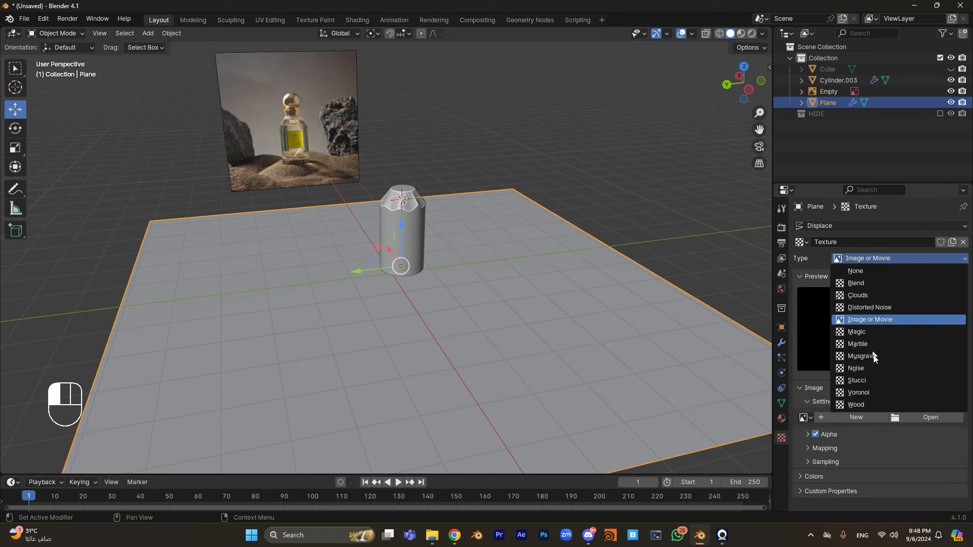
{"action": "left_click", "coordinate": [877, 296]}
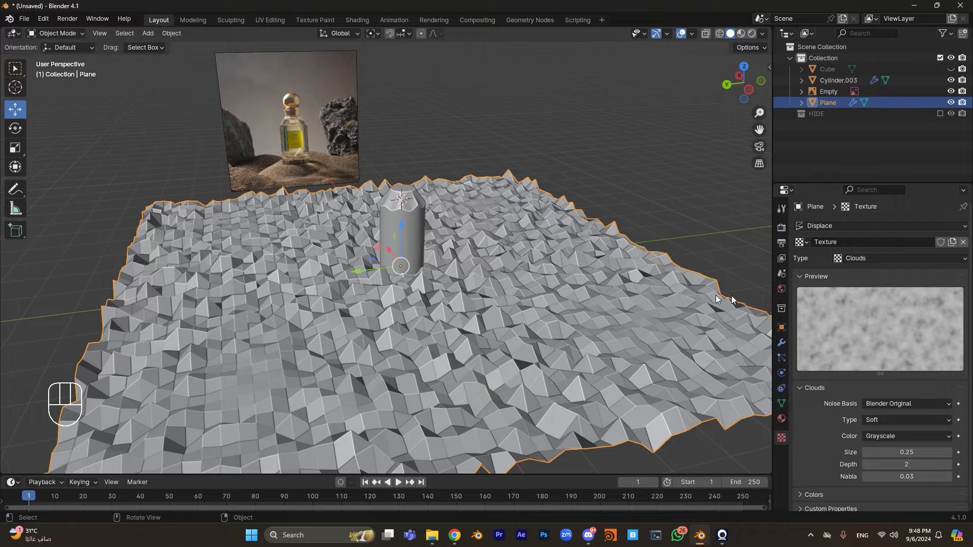
- Increase the Clouds texture size to 1.99 for broader bumps, and widen the properties area further
{"action": "mouse_move", "coordinate": [906, 452]}
{"action": "left_mouse_down"}
{"action": "mouse_move", "coordinate": [948, 452]}
{"action": "mouse_move", "coordinate": [916, 452]}
{"action": "left_mouse_up"}
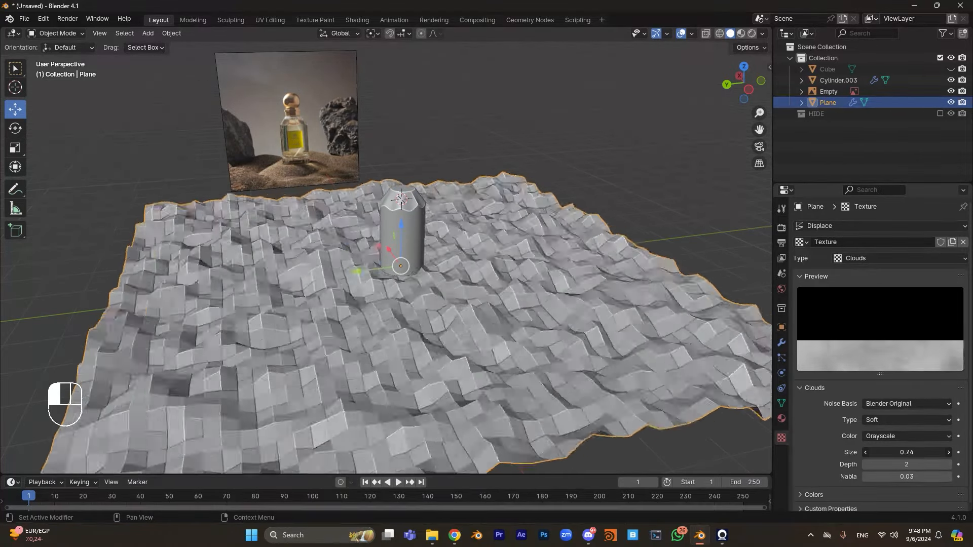
{"action": "key", "text": "ctrl+z"}
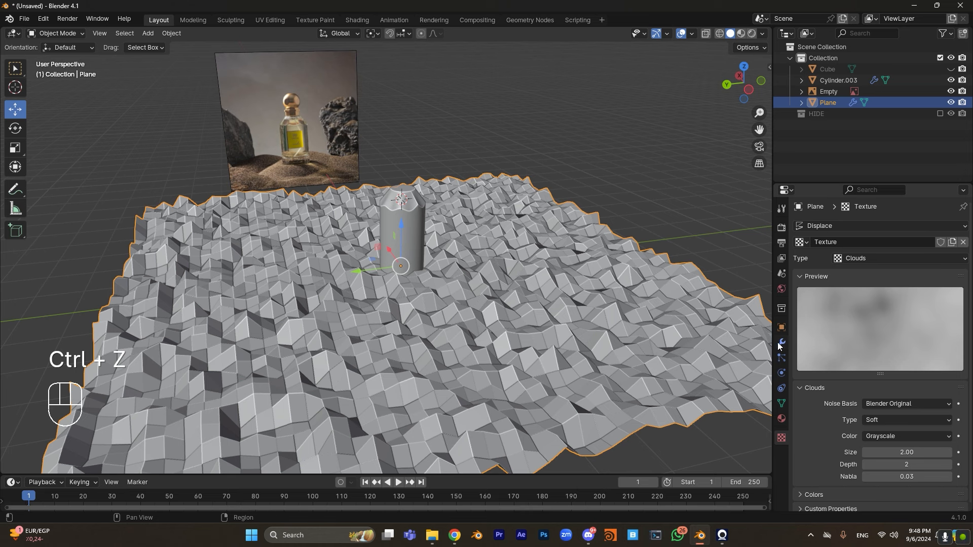
{"action": "left_click_drag", "start_coordinate": [773, 344], "coordinate": [692, 344]}
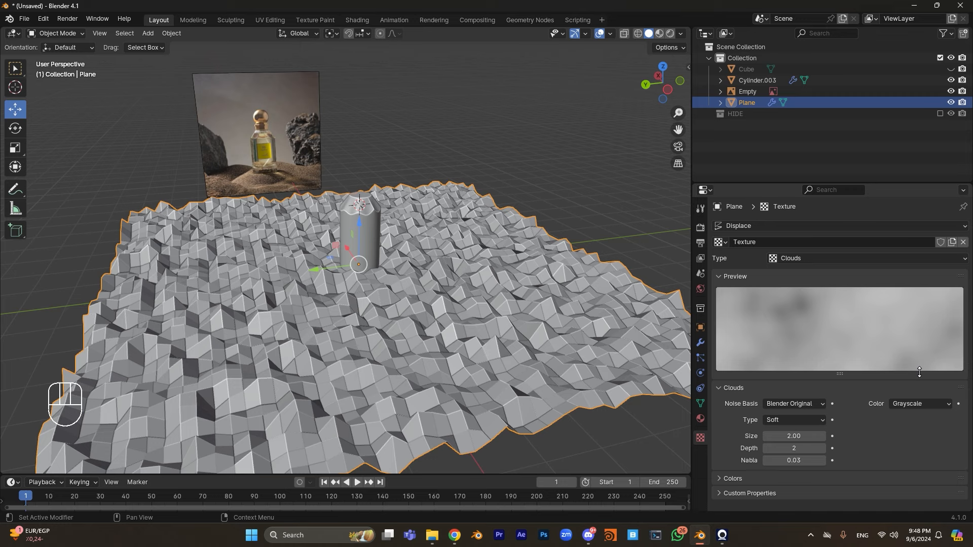
{"action": "left_click", "coordinate": [701, 343]}
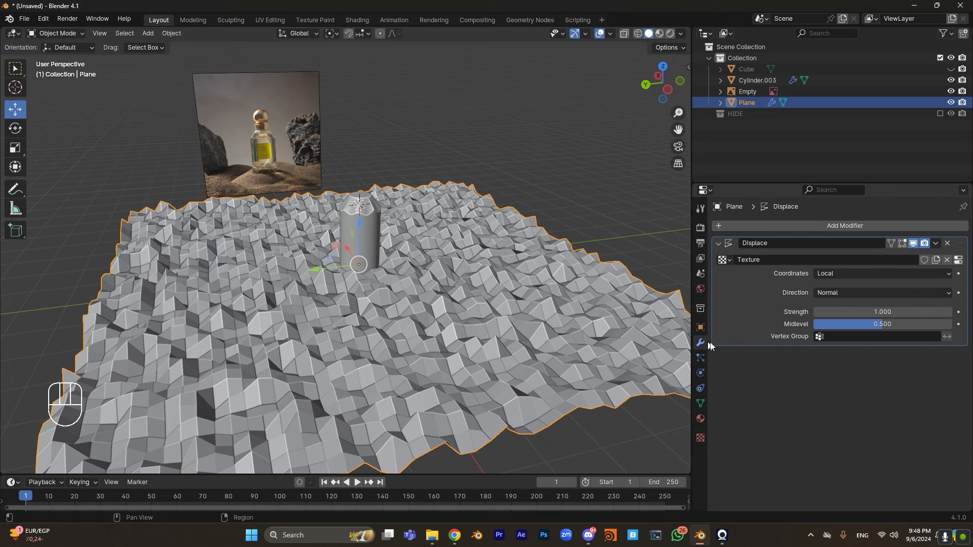
{"action": "left_click", "coordinate": [958, 260]}
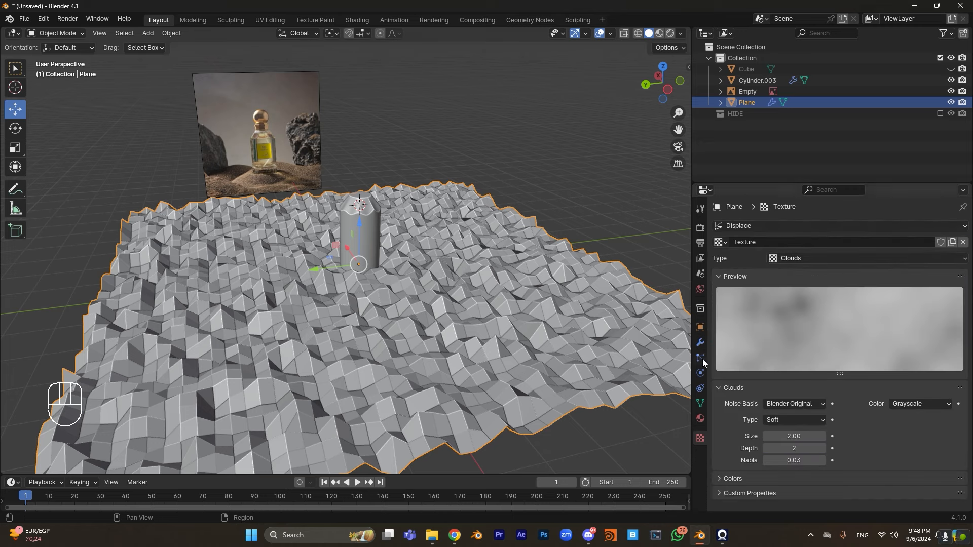
{"action": "mouse_move", "coordinate": [802, 432]}
{"action": "left_mouse_down"}
{"action": "mouse_move", "coordinate": [755, 433]}
{"action": "mouse_move", "coordinate": [802, 432]}
{"action": "left_mouse_up"}
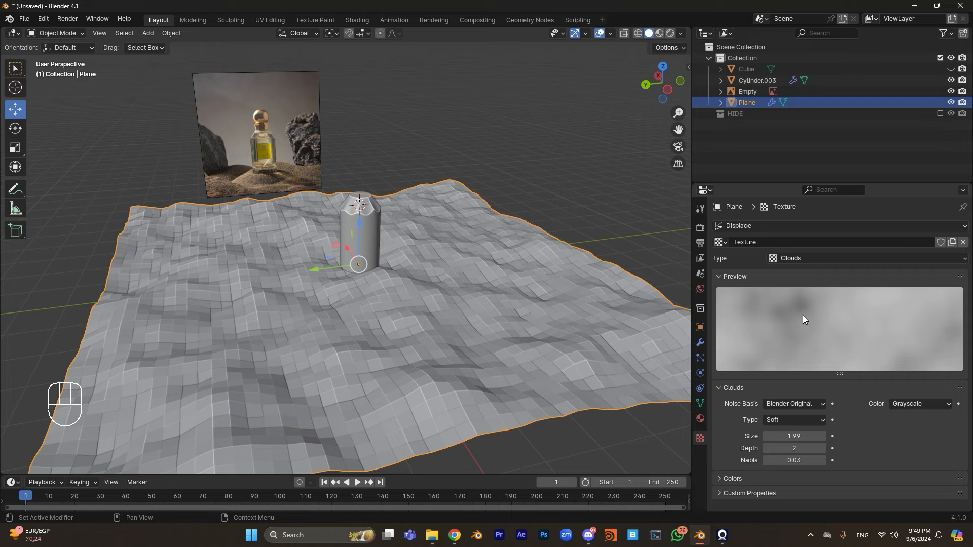
- Try a strength of 0.740 on the ground plane's Displace modifier
{"action": "left_click", "coordinate": [701, 342]}
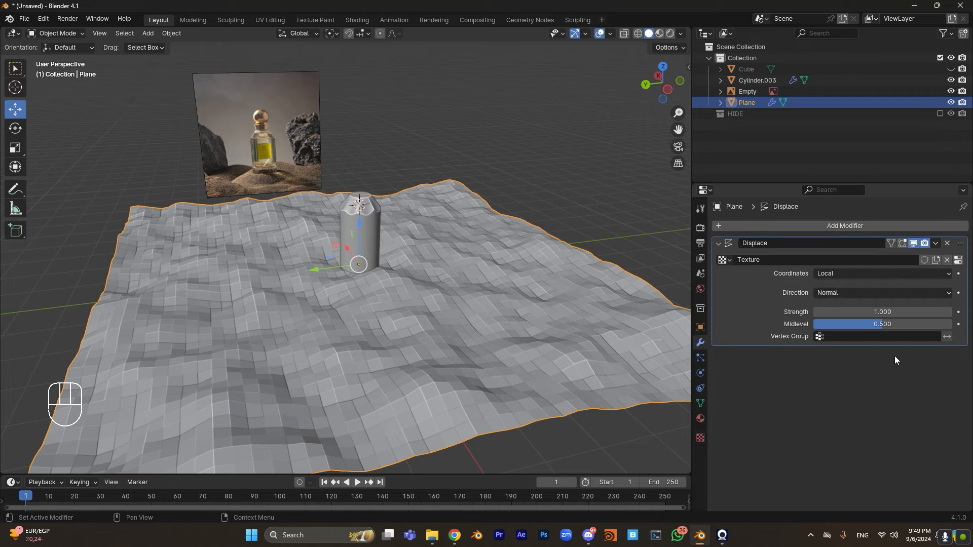
{"action": "mouse_move", "coordinate": [881, 312]}
{"action": "left_mouse_down", "text": "shift"}
{"action": "mouse_move", "coordinate": [938, 311]}
{"action": "mouse_move", "coordinate": [884, 312]}
{"action": "left_mouse_up", "text": "shift"}
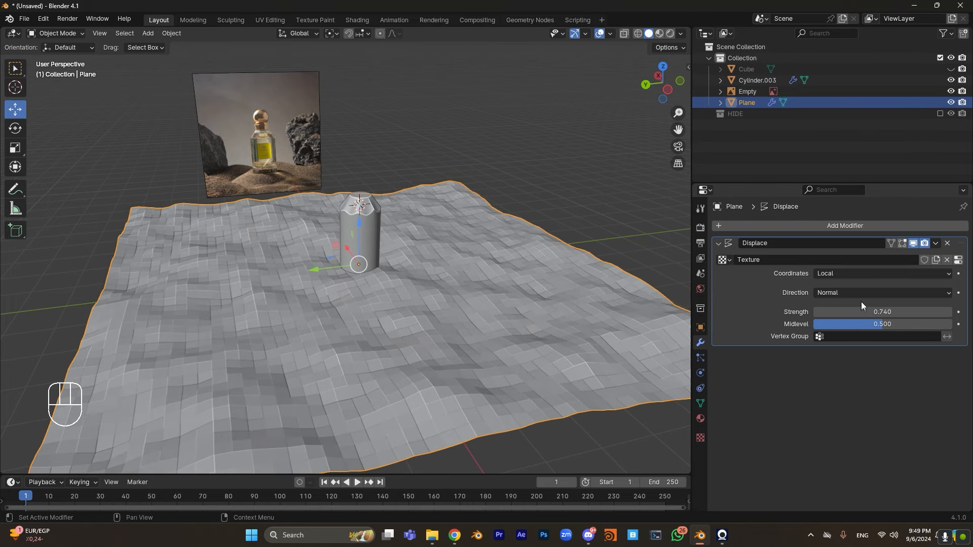
{"action": "key", "text": "ctrl+z"}
- Change the displacement texture type to Voronoi and view the resulting terrain around the bottle
{"action": "left_click", "coordinate": [959, 260]}
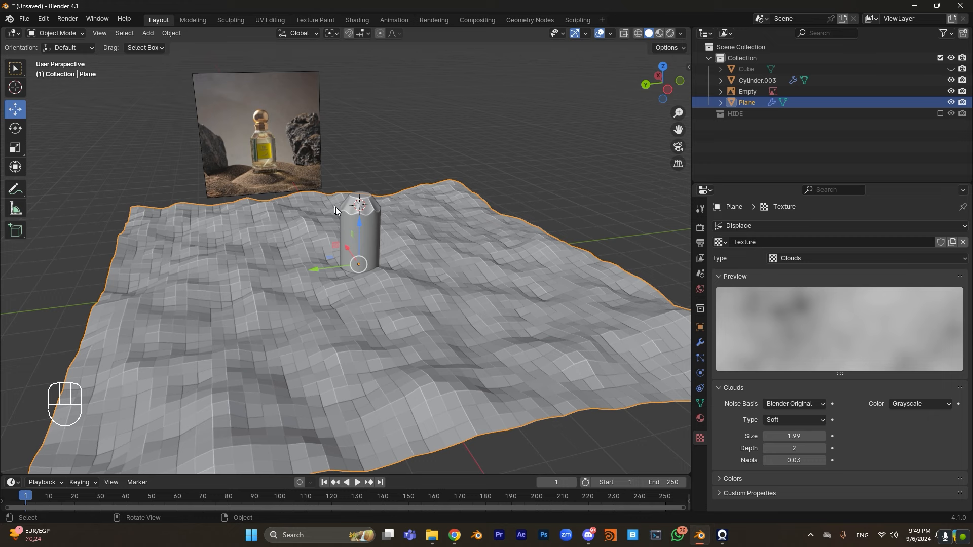
{"action": "left_click", "coordinate": [829, 261]}
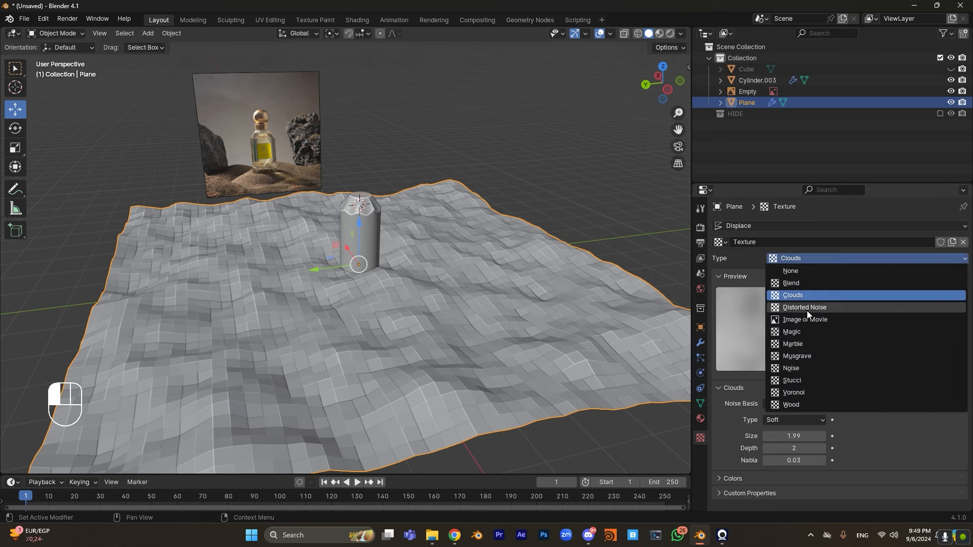
{"action": "left_click", "coordinate": [806, 392]}
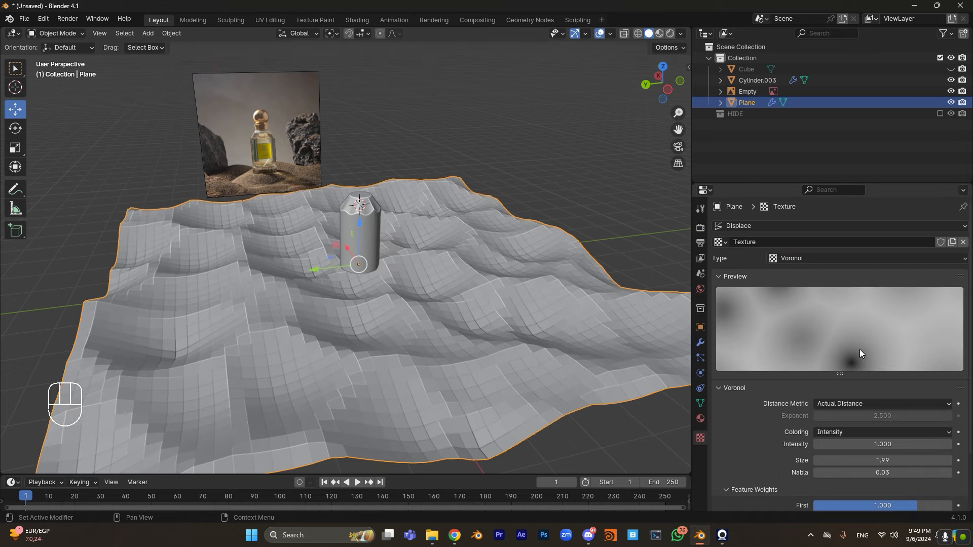
{"action": "middle_click_drag", "start_coordinate": [395, 299], "coordinate": [430, 283]}
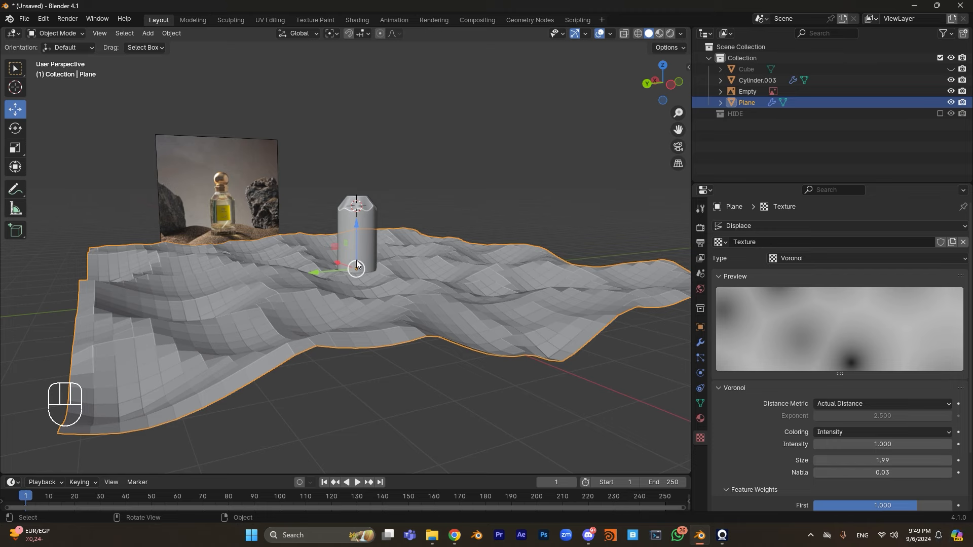
{"action": "middle_click_drag", "start_coordinate": [431, 283], "coordinate": [489, 305]}
- Shade the ground plane smooth and add a Subdivision modifier with 2 viewport levels
{"action": "right_click", "coordinate": [376, 251]}
{"action": "left_click", "coordinate": [377, 253]}
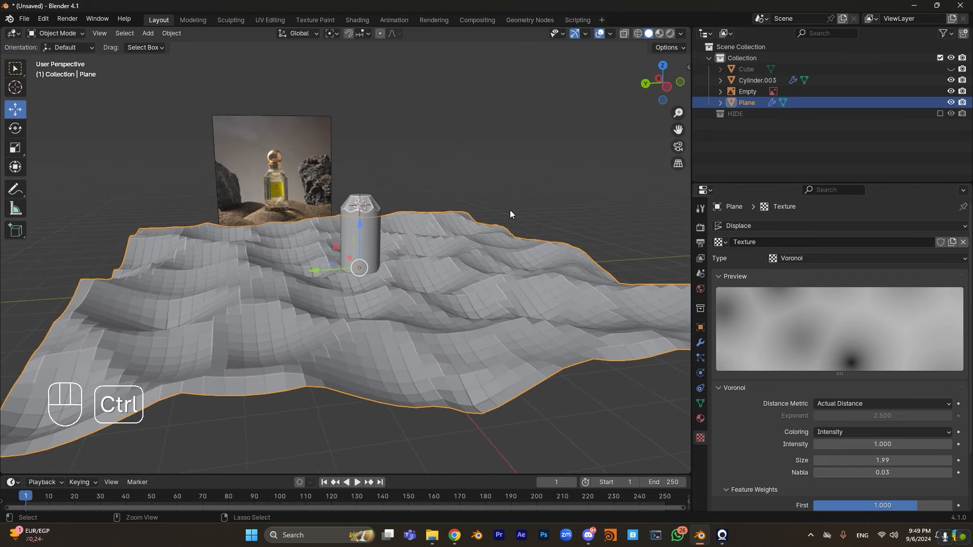
{"action": "key", "text": "ctrl+2"}
{"action": "right_click", "coordinate": [424, 250]}
{"action": "middle_click_drag", "start_coordinate": [445, 252], "coordinate": [442, 297]}
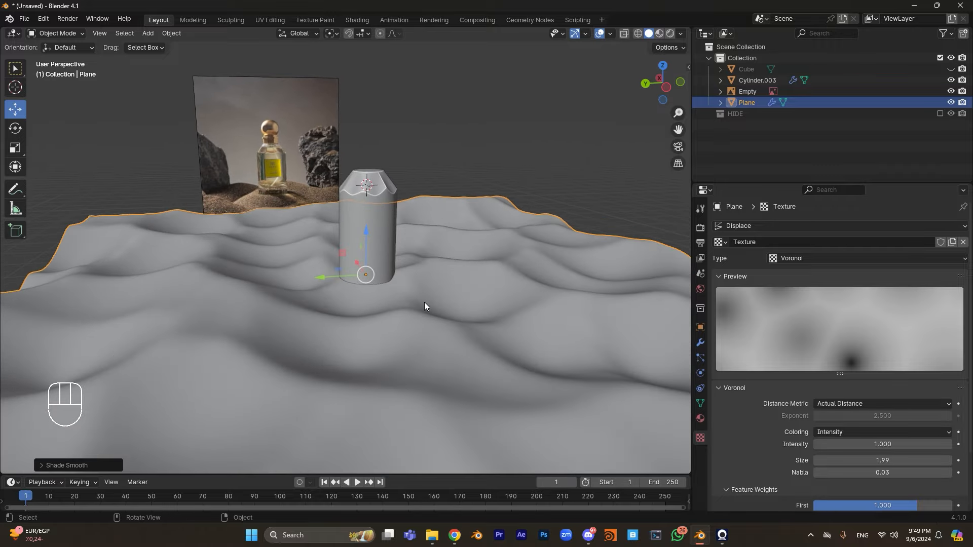
{"action": "middle_click_drag", "start_coordinate": [442, 257], "coordinate": [512, 307]}
- Try a different Displace strength on the smoothed terrain and undo it
{"action": "left_click", "coordinate": [701, 342]}
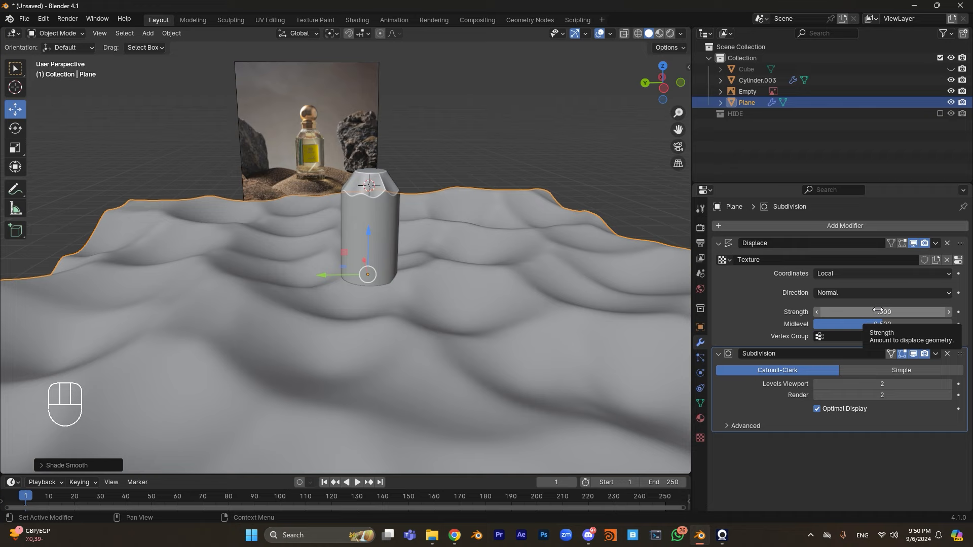
{"action": "middle_click_drag", "start_coordinate": [506, 274], "coordinate": [526, 275]}
{"action": "mouse_move", "coordinate": [880, 311]}
{"action": "left_mouse_down", "text": "shift"}
{"action": "mouse_move", "coordinate": [942, 311]}
{"action": "mouse_move", "coordinate": [838, 311]}
{"action": "mouse_move", "coordinate": [876, 311]}
{"action": "left_mouse_up", "text": "shift"}
{"action": "key", "text": "ctrl+z"}
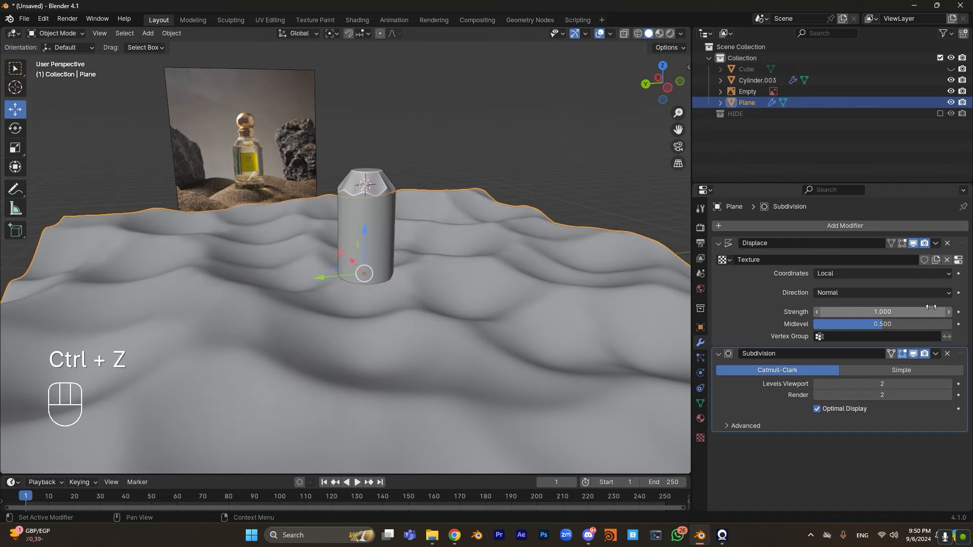
- Try the Musgrave type for the ground plane's displacement texture
{"action": "left_click", "coordinate": [959, 260]}
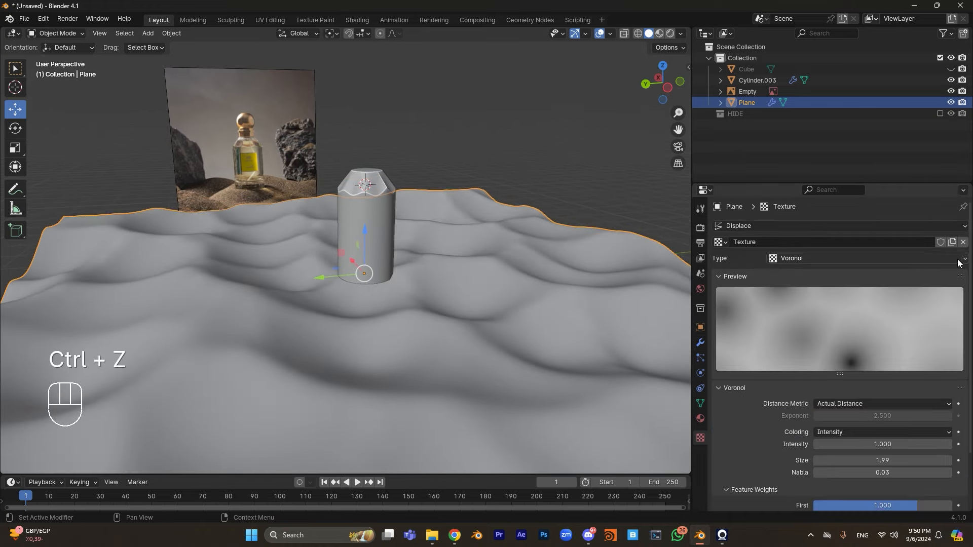
{"action": "left_click", "coordinate": [913, 256]}
{"action": "left_click", "coordinate": [913, 256]}
{"action": "left_click", "coordinate": [835, 258]}
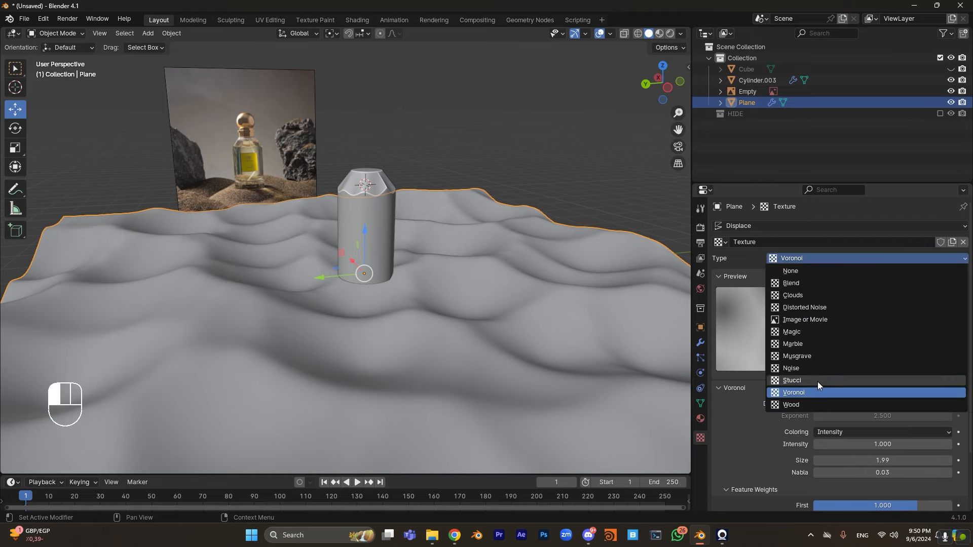
{"action": "left_click", "coordinate": [816, 356]}
{"action": "scroll", "coordinate": [851, 414], "scroll_direction": "down", "scroll_amount": 2}
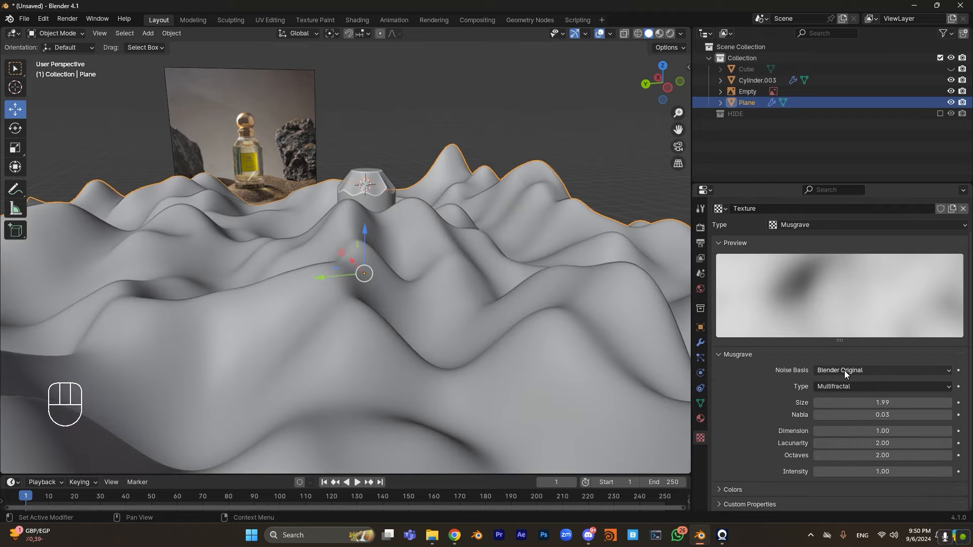
- Try the Voronoi F1 noise basis and a smaller size on the Musgrave texture
{"action": "left_click", "coordinate": [847, 371]}
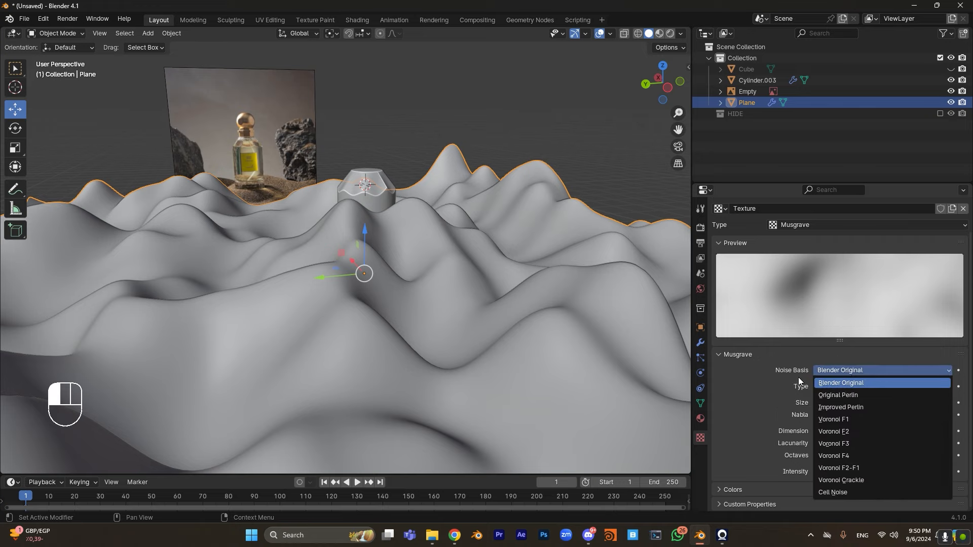
{"action": "left_click", "coordinate": [847, 419]}
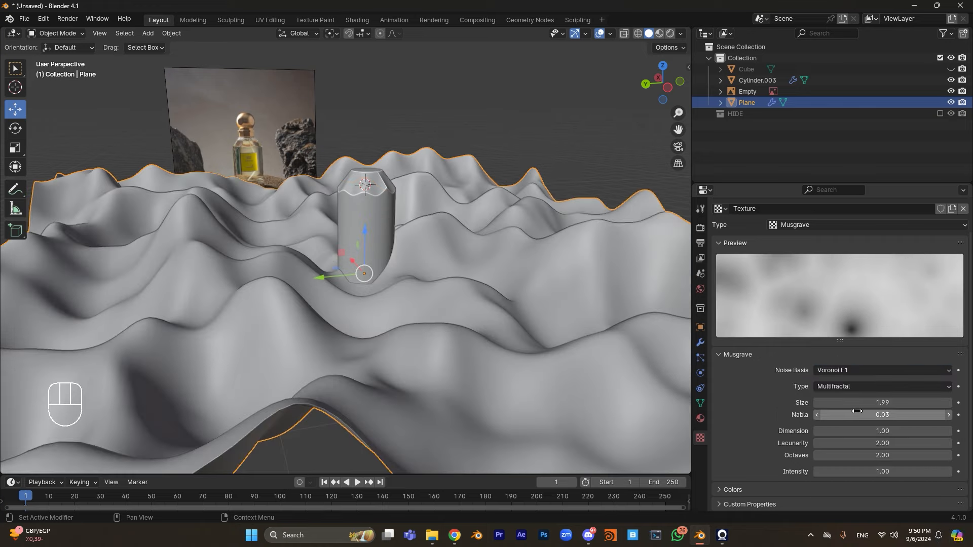
{"action": "left_click_drag", "start_coordinate": [857, 405], "coordinate": [634, 405]}
- Undo the Musgrave experiments, including size and noise basis, back to the Voronoi displacement texture
{"action": "key", "text": "ctrl+z"}
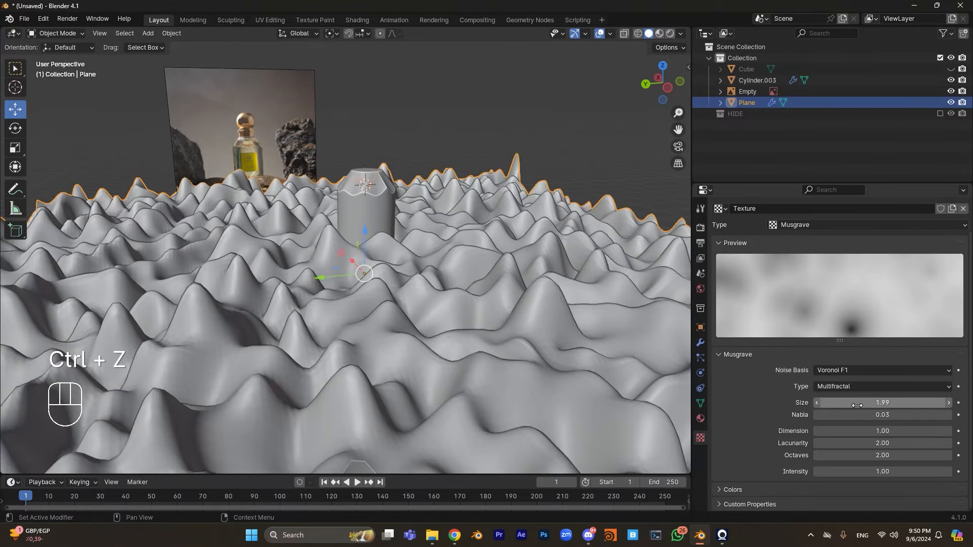
{"action": "key", "text": "ctrl+z"}
{"action": "key", "text": "ctrl+z"}
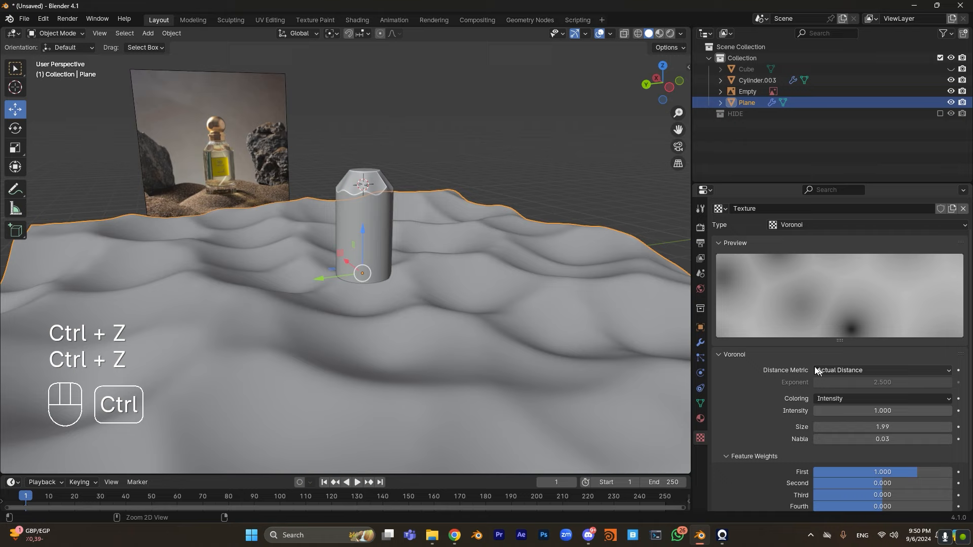
{"action": "key", "text": "ctrl+z"}
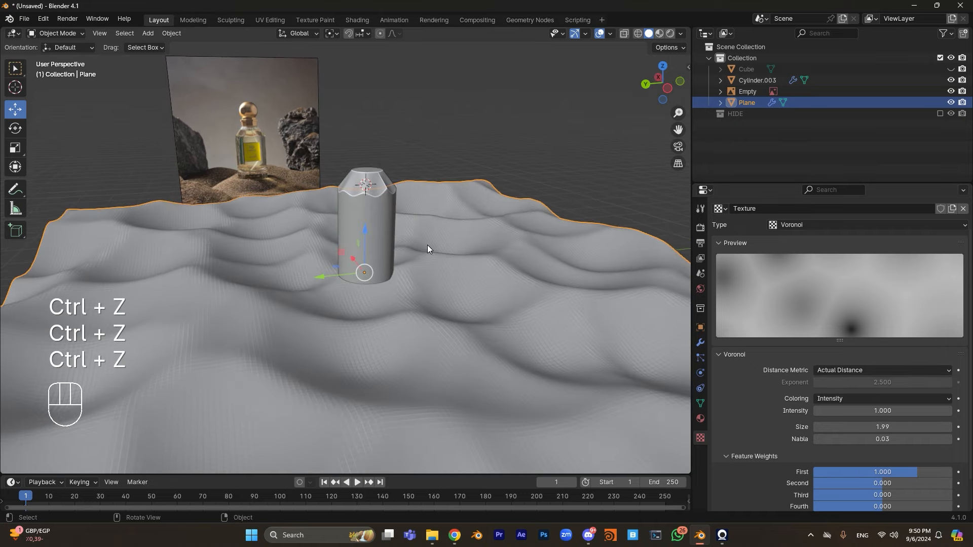
- Shade the ground plane smooth again and inspect the dunes around the bottle
{"action": "right_click", "coordinate": [427, 246]}
{"action": "left_click", "coordinate": [428, 247]}
{"action": "scroll", "coordinate": [495, 283], "scroll_direction": "down", "scroll_amount": 1}
{"action": "middle_click_drag", "start_coordinate": [494, 283], "coordinate": [494, 273]}
{"action": "scroll", "coordinate": [494, 272], "scroll_direction": "down", "scroll_amount": 1}
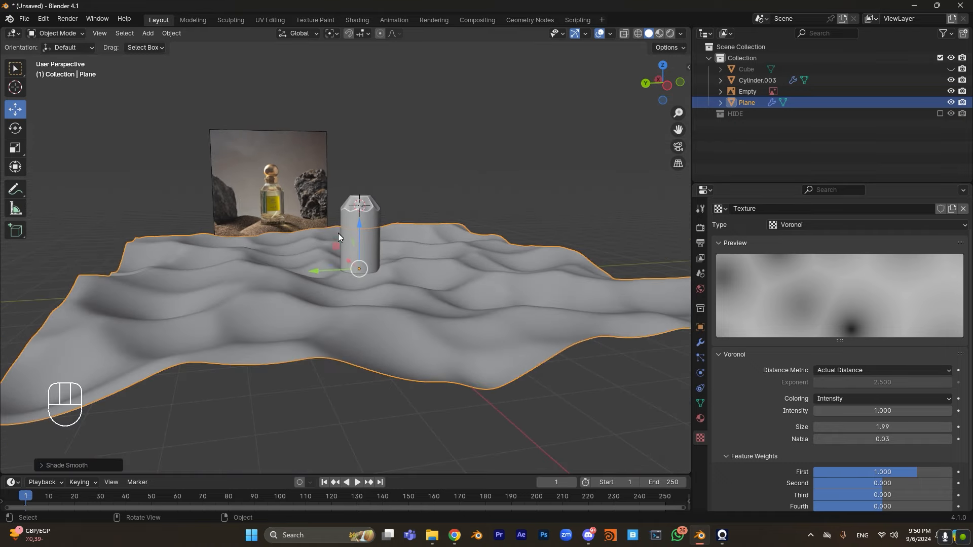
{"action": "scroll", "coordinate": [338, 233], "scroll_direction": "up", "scroll_amount": 2}
{"action": "middle_click_drag", "start_coordinate": [441, 290], "coordinate": [439, 311]}
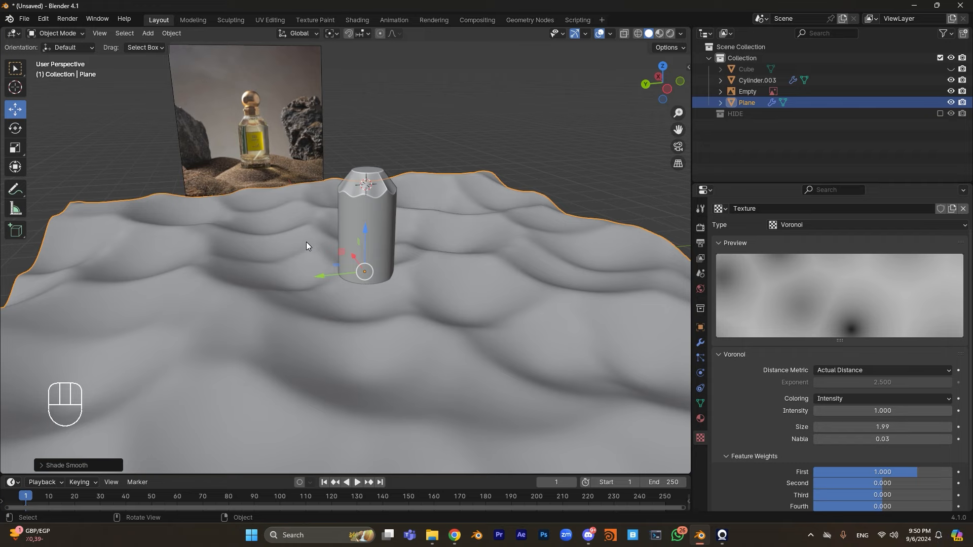
{"action": "middle_click_drag", "start_coordinate": [355, 281], "coordinate": [385, 283]}
- Isolate the ground plane in local view and enter Edit Mode on its mesh
{"action": "key", "text": "Tab"}
{"action": "key", "text": "Tab"}
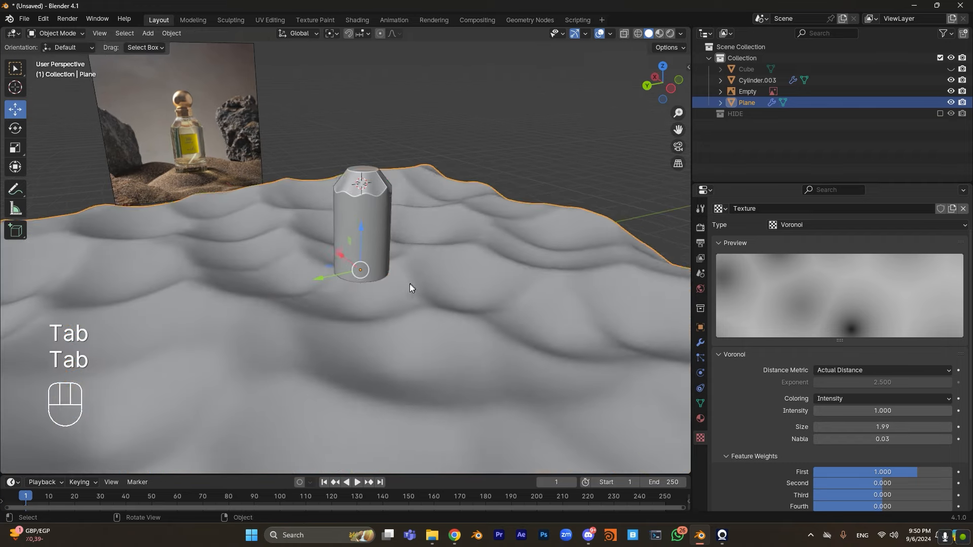
{"action": "key", "text": "KP_Divide"}
{"action": "key", "text": "Tab"}
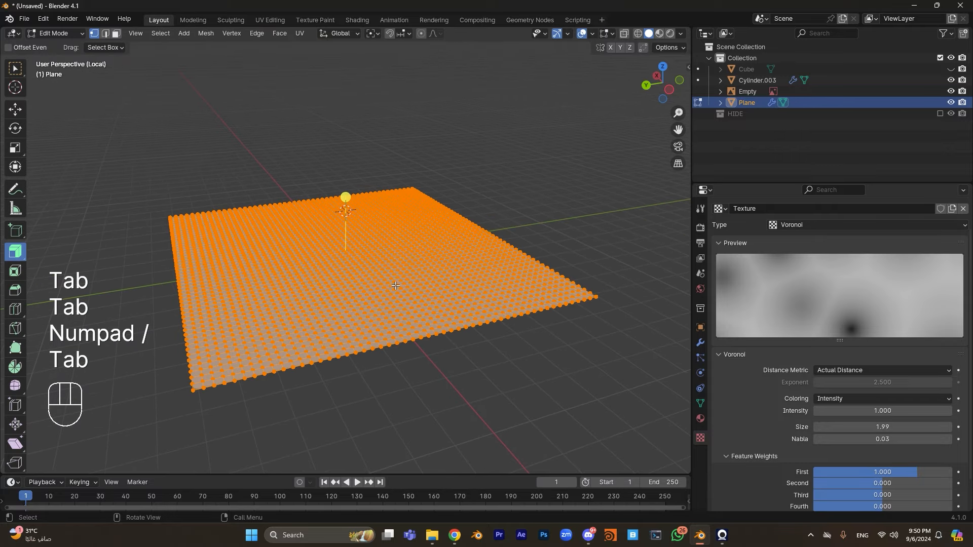
{"action": "middle_click_drag", "start_coordinate": [395, 288], "coordinate": [420, 273]}
{"action": "scroll", "coordinate": [372, 250], "scroll_direction": "down", "scroll_amount": 1}
{"action": "middle_click_drag", "start_coordinate": [420, 273], "coordinate": [436, 256], "text": "shift"}
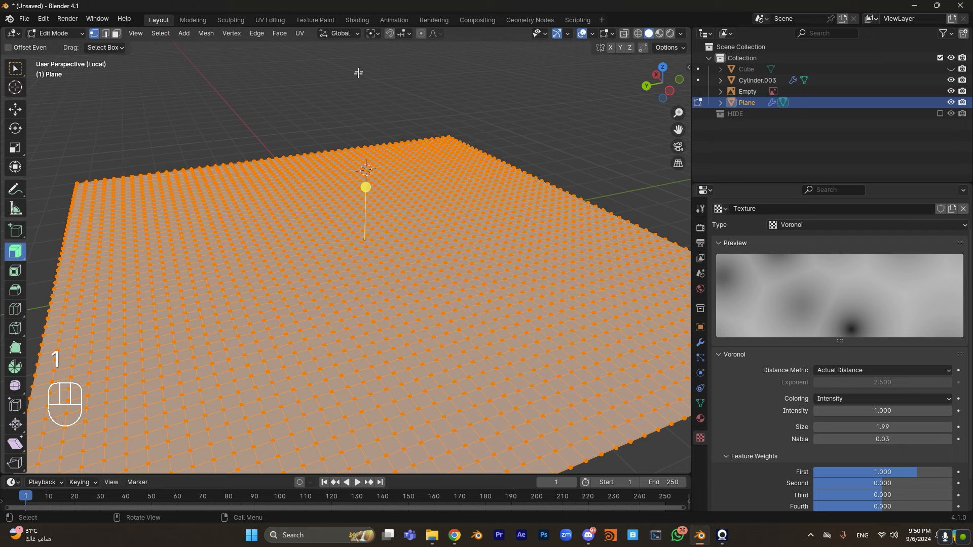
- Enable proportional editing and raise a central vertex of the plane along Z with an influence size of about 2.6 m
{"action": "left_click", "coordinate": [420, 34]}
{"action": "left_click", "coordinate": [370, 240]}
{"action": "key", "text": "g"}
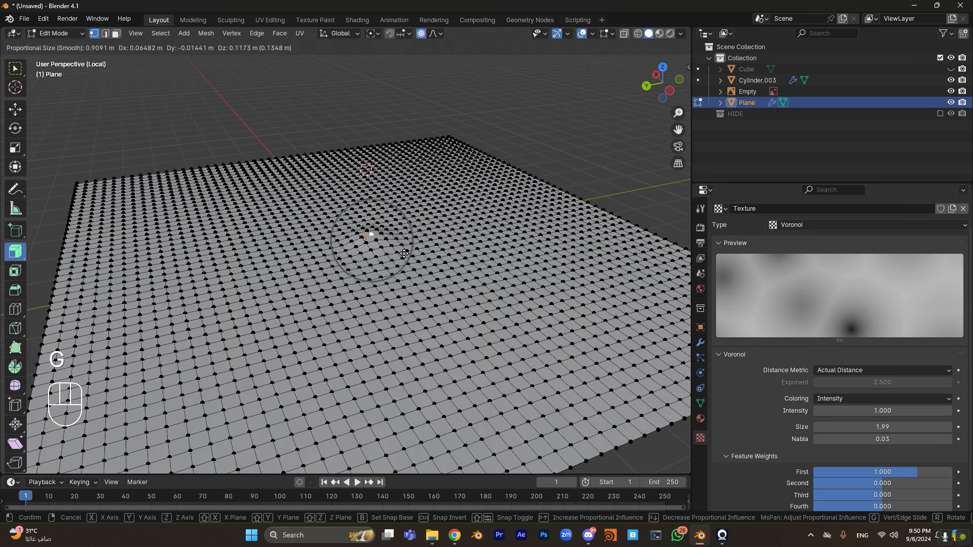
{"action": "scroll", "coordinate": [407, 239], "scroll_direction": "down", "scroll_amount": 5}
{"action": "key", "text": "z"}
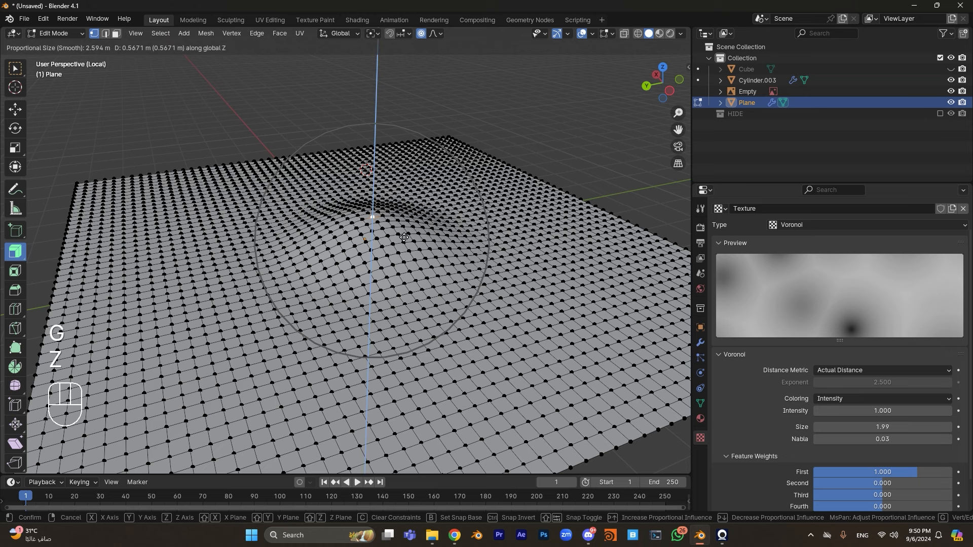
{"action": "left_click", "coordinate": [396, 213]}
- Lower the mound's peak along Z with a 1.1 m influence size, then return to the full scene in Object Mode
{"action": "key", "text": "g"}
{"action": "key", "text": "z"}
{"action": "scroll", "coordinate": [396, 213], "scroll_direction": "up", "scroll_amount": 9}
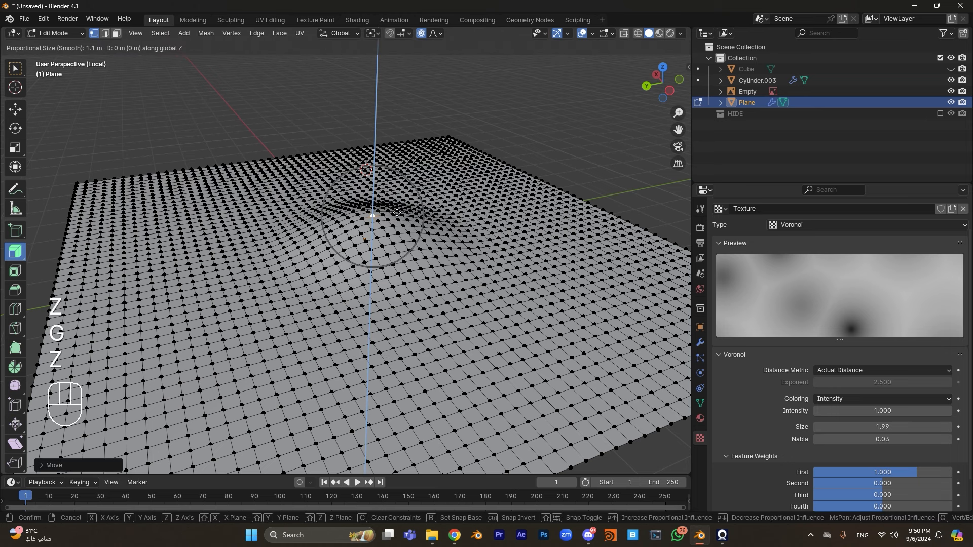
{"action": "left_click", "coordinate": [397, 228]}
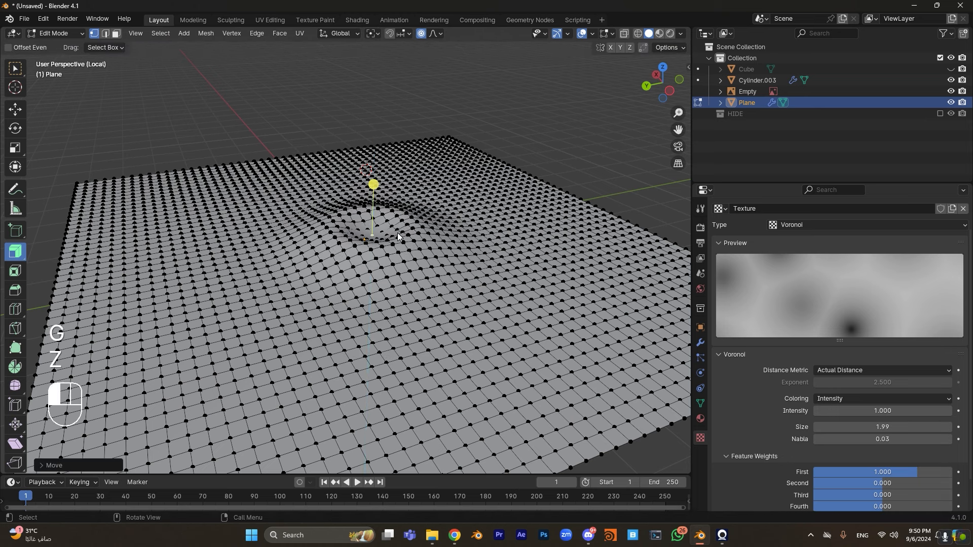
{"action": "key", "text": "Tab"}
{"action": "key", "text": "KP_Divide"}
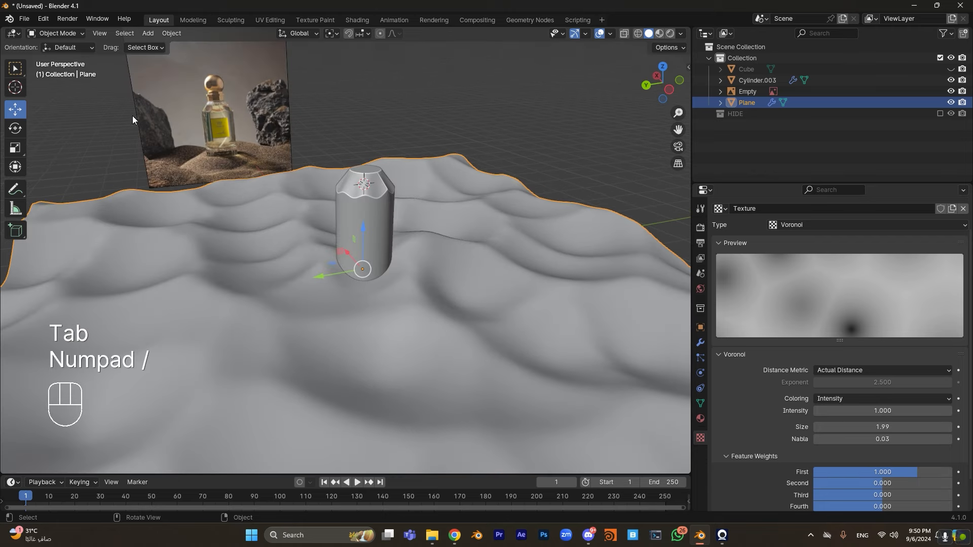
- Reselect the ground plane and turn off viewport display of its Displace modifier
{"action": "left_click", "coordinate": [219, 174]}
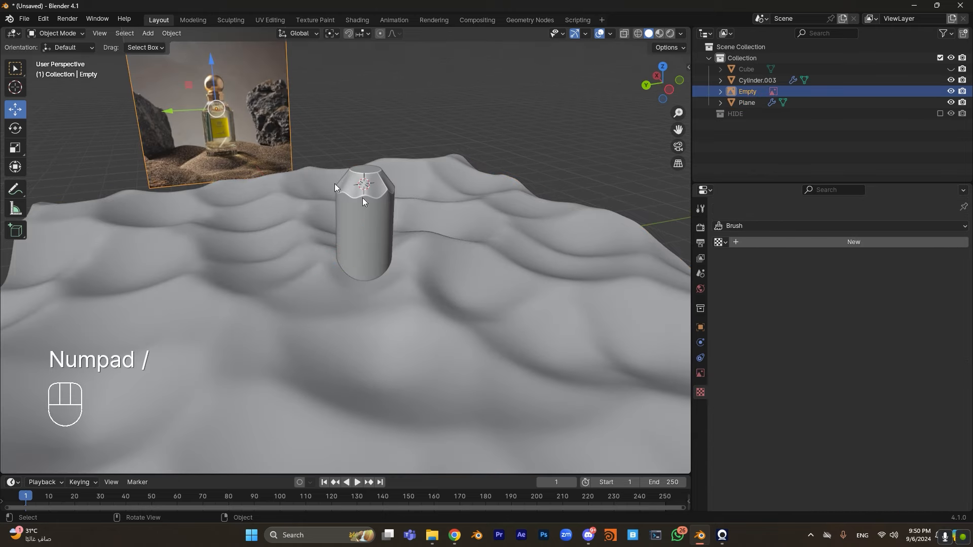
{"action": "left_click", "coordinate": [496, 381]}
{"action": "middle_click_drag", "start_coordinate": [585, 308], "coordinate": [717, 349]}
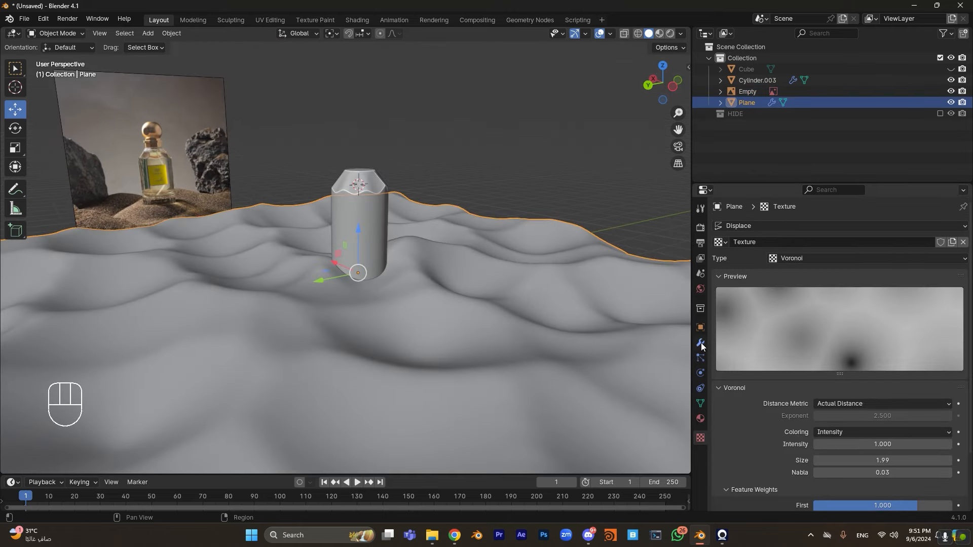
{"action": "left_click", "coordinate": [700, 343]}
{"action": "left_click", "coordinate": [913, 243]}
- In Edit Mode, raise a broad proportional mound on the ground to the right of the bottle
{"action": "middle_click_drag", "start_coordinate": [416, 284], "coordinate": [455, 299]}
{"action": "key", "text": "Tab"}
{"action": "middle_click_drag", "start_coordinate": [545, 322], "coordinate": [563, 327]}
{"action": "key", "text": "g"}
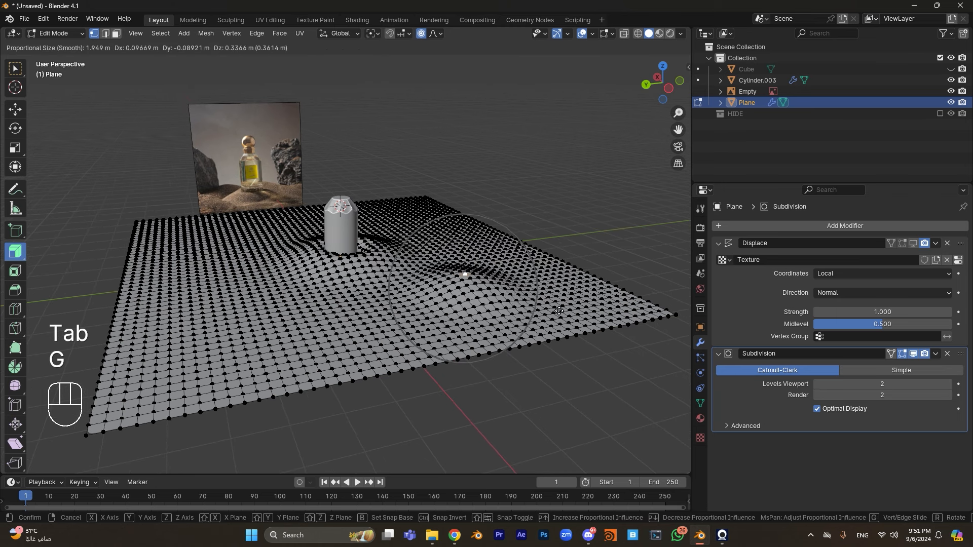
{"action": "scroll", "coordinate": [559, 311], "scroll_direction": "down", "scroll_amount": 3}
{"action": "left_click", "coordinate": [557, 312]}
- Raise two soft mounds on the ground to the left of the bottle with a proportional size of about 3.14 m
{"action": "left_click", "coordinate": [265, 348]}
{"action": "key", "text": "g"}
{"action": "left_click", "coordinate": [263, 334]}
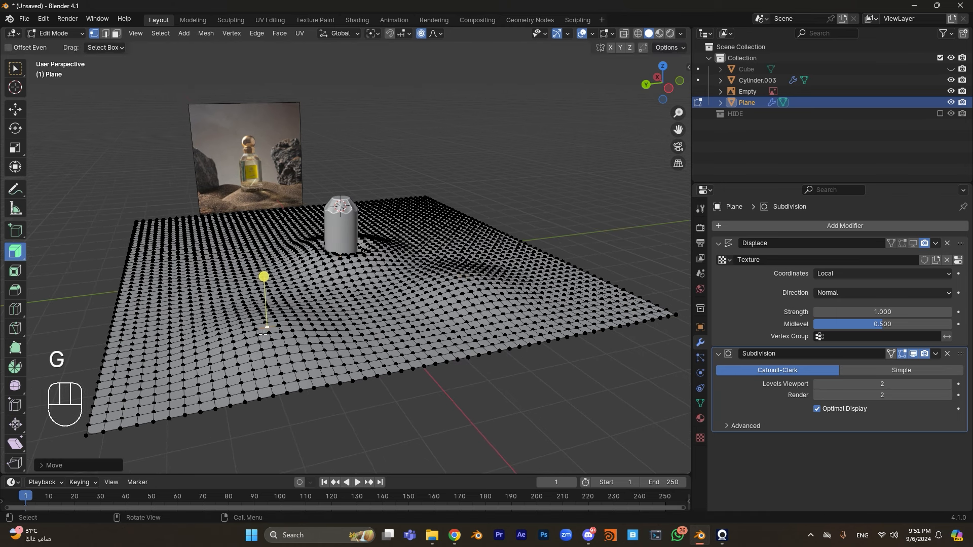
{"action": "key", "text": "g"}
{"action": "key", "text": "z"}
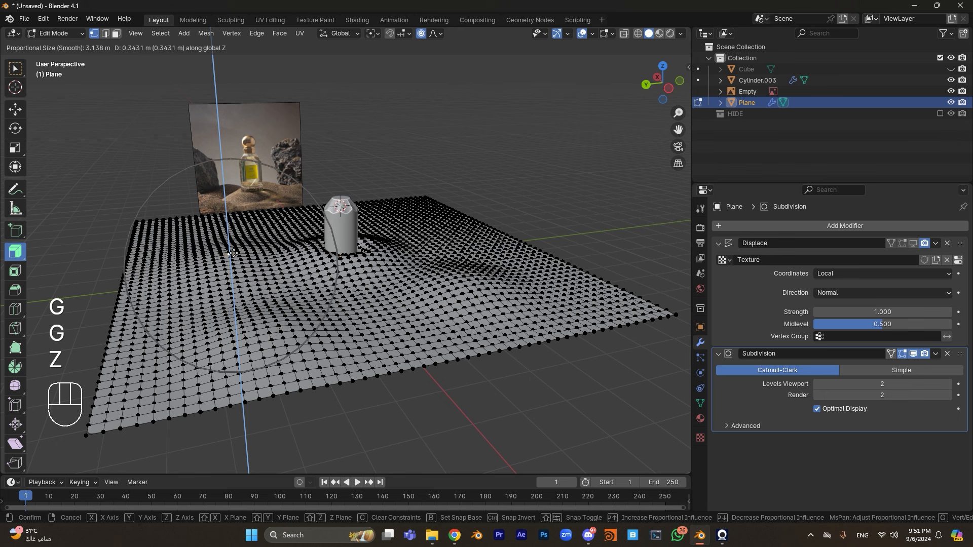
{"action": "left_click", "coordinate": [234, 252]}
- Raise two more ground areas along Z behind the bottle, one on each side, with a proportional size of about 3.14 m
{"action": "left_click", "coordinate": [264, 226]}
{"action": "key", "text": "g"}
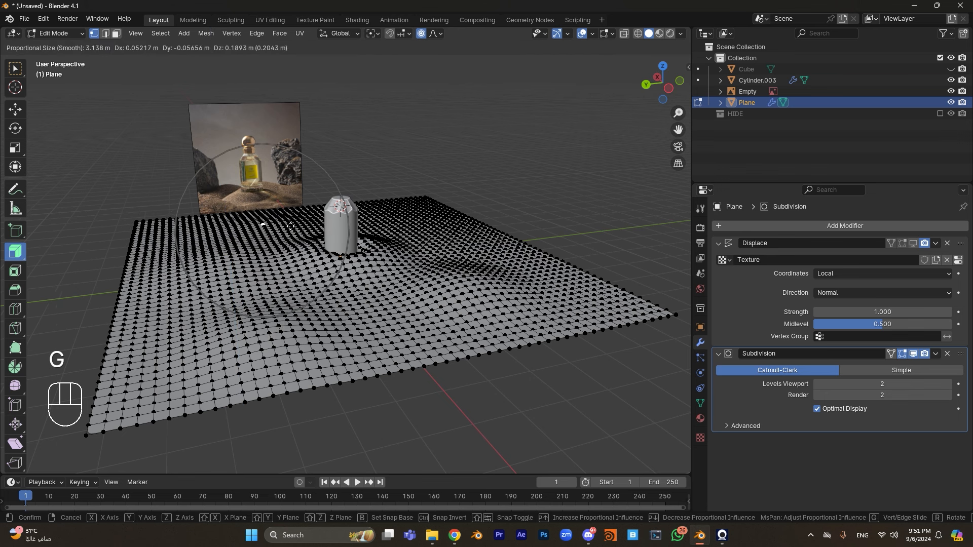
{"action": "key", "text": "z"}
{"action": "left_click", "coordinate": [291, 223]}
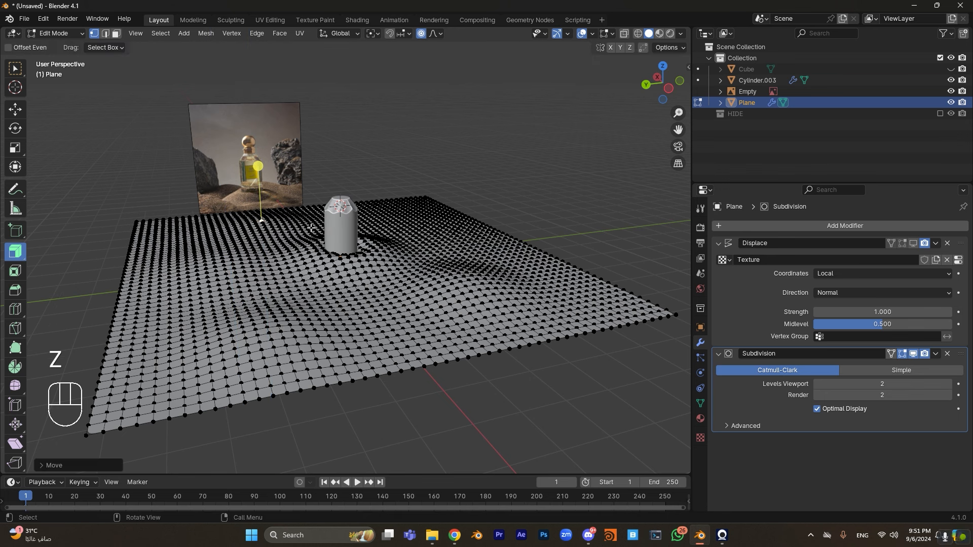
{"action": "left_click", "coordinate": [435, 217]}
{"action": "key", "text": "g"}
{"action": "key", "text": "z"}
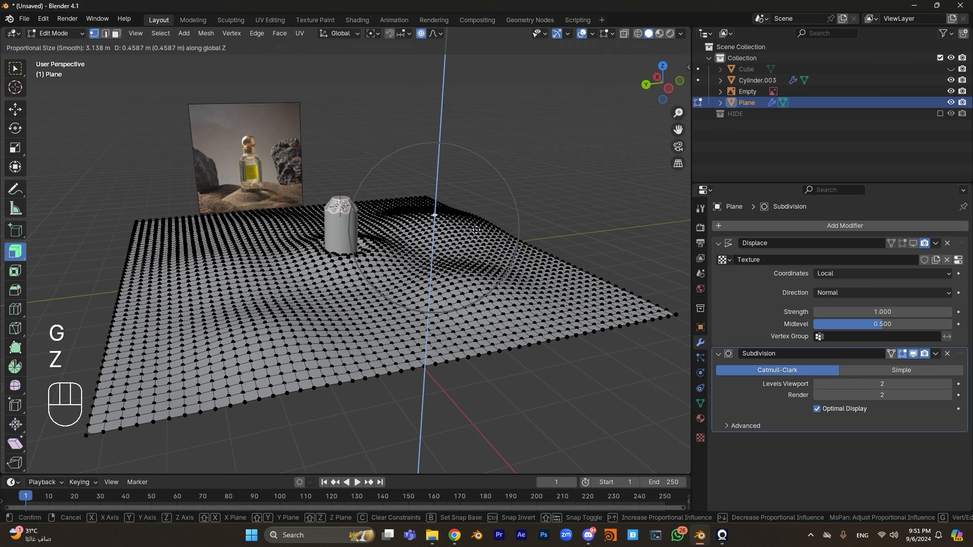
{"action": "left_click", "coordinate": [477, 229]}
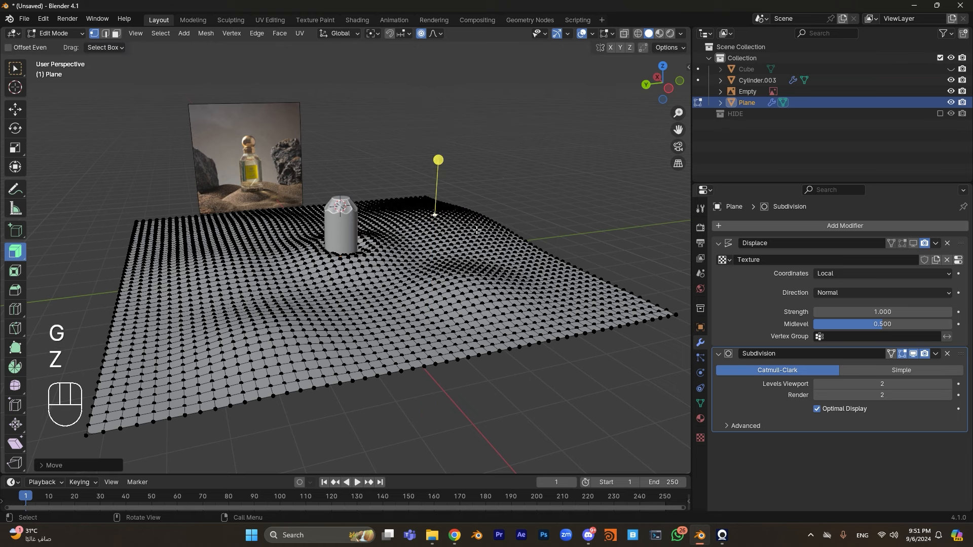
- Adjust the height of the ground's right-hand slope by moving vertices with a reduced proportional influence
{"action": "scroll", "coordinate": [492, 239], "scroll_direction": "up", "scroll_amount": 4}
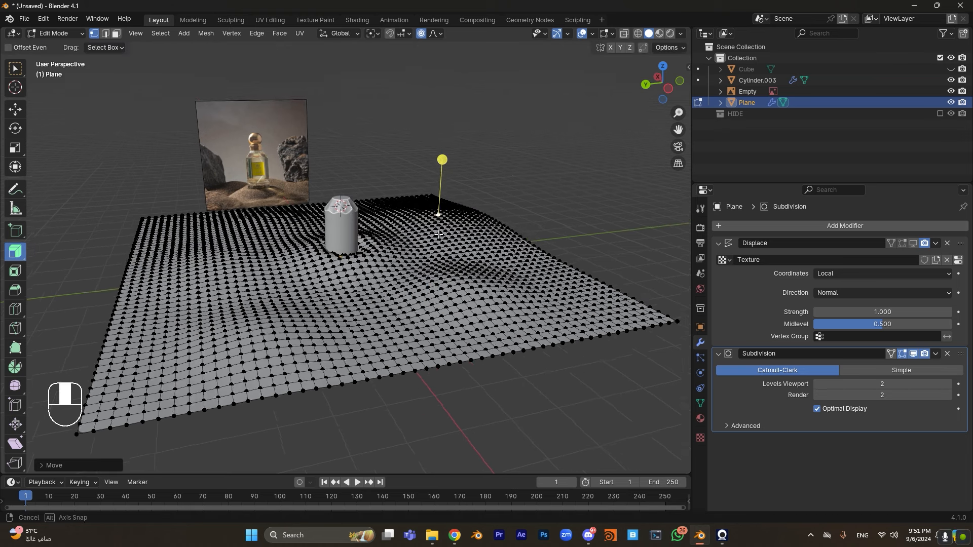
{"action": "middle_click_drag", "start_coordinate": [509, 250], "coordinate": [465, 237], "text": "shift"}
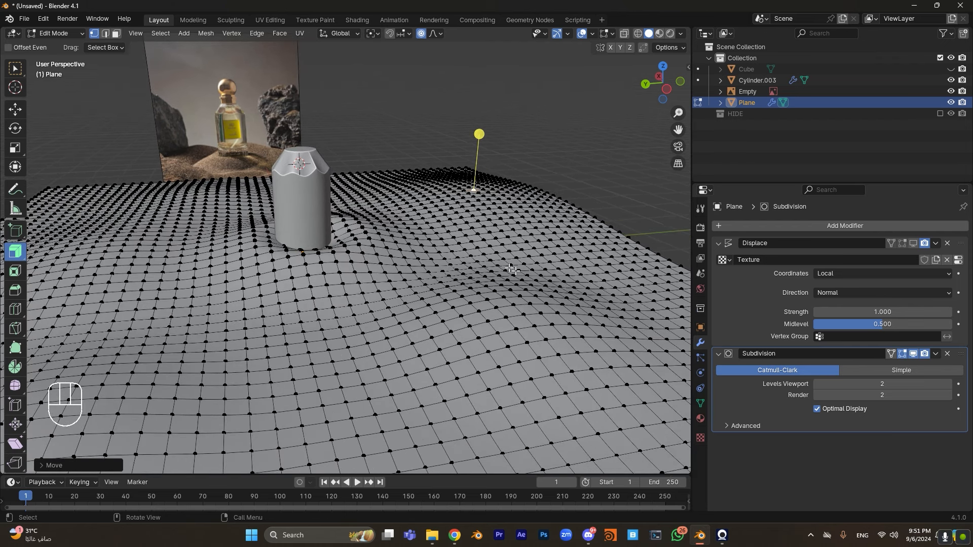
{"action": "middle_click_drag", "start_coordinate": [576, 277], "coordinate": [583, 272]}
{"action": "key", "text": "g"}
{"action": "left_click", "coordinate": [583, 266]}
{"action": "left_click", "coordinate": [611, 304]}
{"action": "key", "text": "g"}
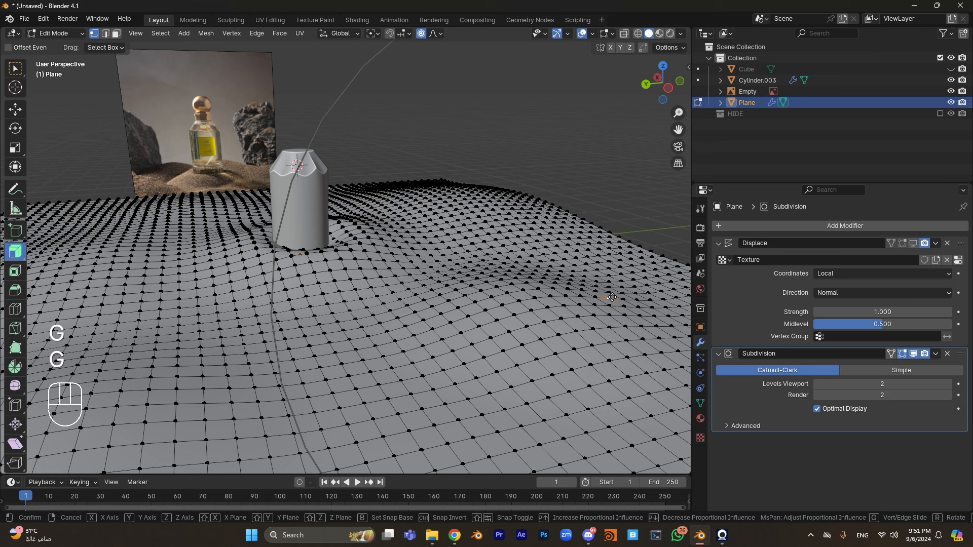
{"action": "scroll", "coordinate": [614, 296], "scroll_direction": "up", "scroll_amount": 3}
{"action": "left_click", "coordinate": [613, 289]}
- Move a ground vertex in front of the bottle on its left side, then return to Object Mode
{"action": "left_click", "coordinate": [216, 295]}
{"action": "key", "text": "g"}
{"action": "left_click", "coordinate": [240, 288]}
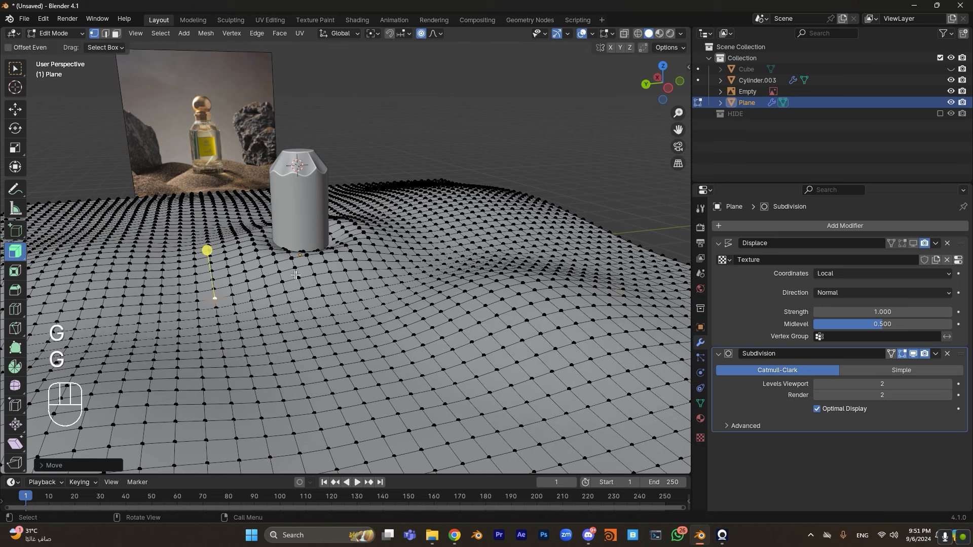
{"action": "middle_click_drag", "start_coordinate": [342, 274], "coordinate": [409, 275], "text": "shift"}
{"action": "scroll", "coordinate": [409, 275], "scroll_direction": "down", "scroll_amount": 2}
{"action": "key", "text": "Tab"}
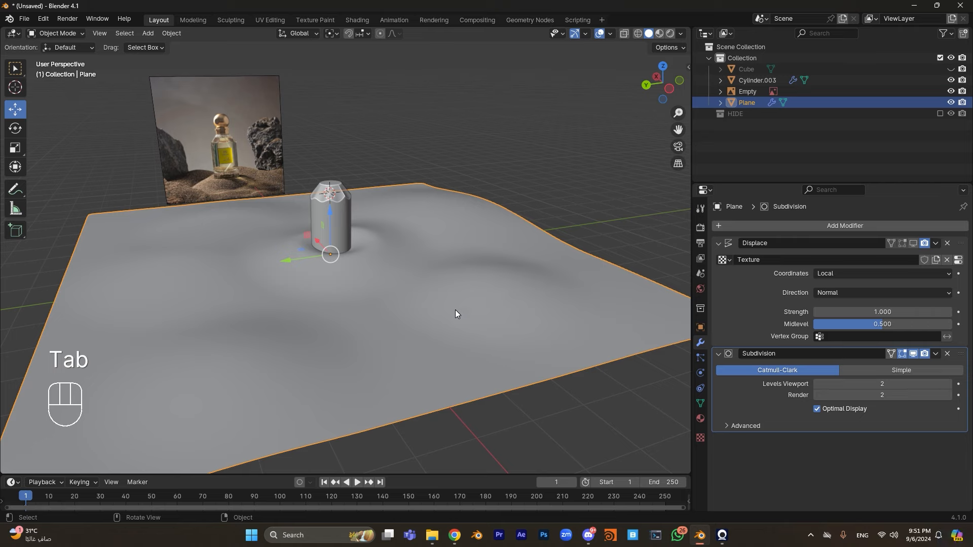
- Switch the ground plane to Sculpt Mode, test a Draw brush stroke in front of the bottle and undo it
{"action": "key", "text": "ctrl+Tab"}
{"action": "left_click", "coordinate": [459, 377]}
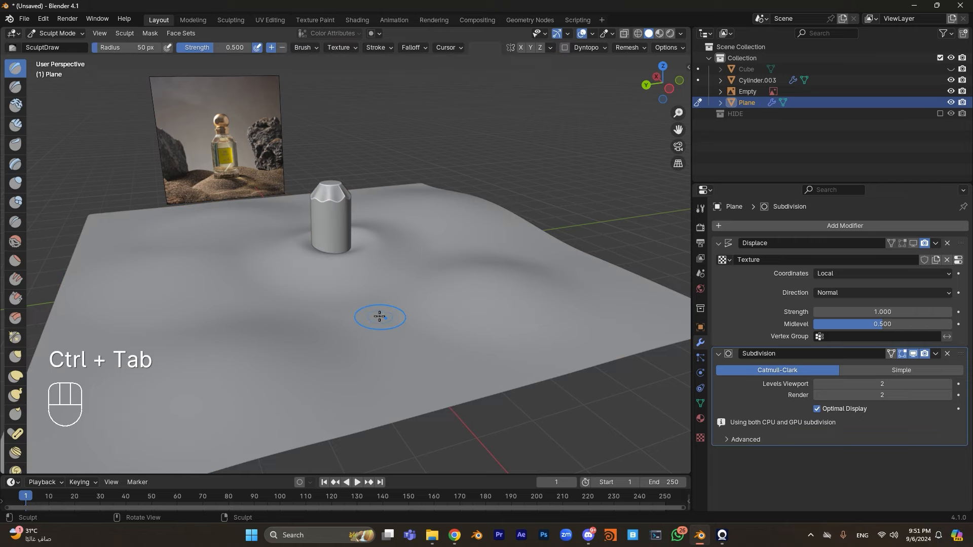
{"action": "left_click_drag", "start_coordinate": [375, 319], "coordinate": [337, 326]}
{"action": "key", "text": "ctrl+z"}
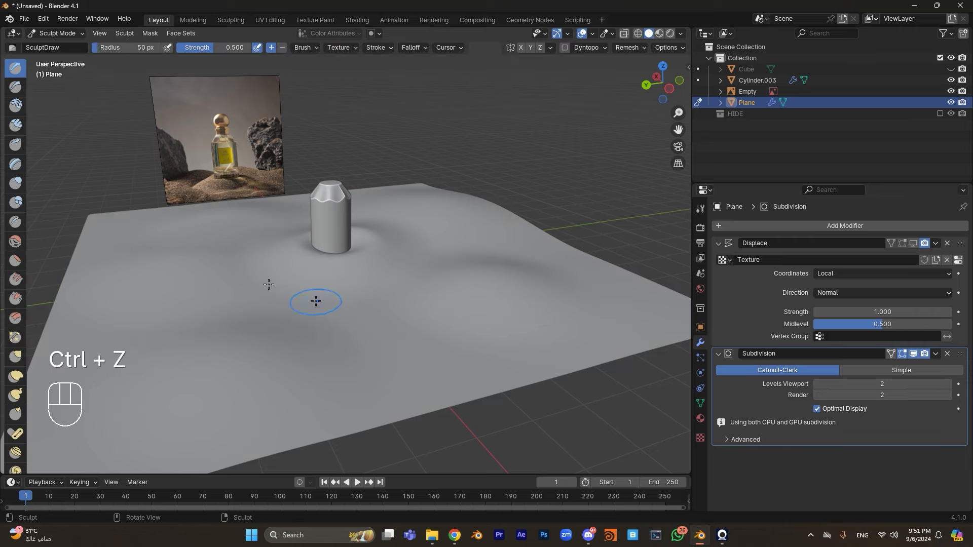
- Enlarge the sculpting Draw brush radius to 91 px
{"action": "key", "text": "bracketright"}
{"action": "key", "text": "bracketright"}
{"action": "key", "text": "bracketright"}
{"action": "key", "text": "bracketright"}
{"action": "key", "text": "bracketright"}
{"action": "key", "text": "bracketright"}
{"action": "key", "text": "bracketright"}
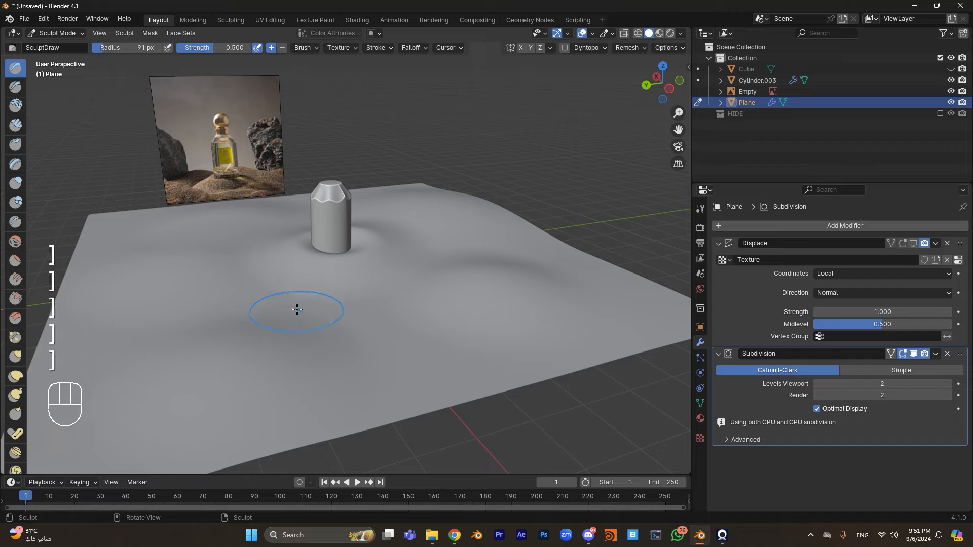
- Sculpt a curved dune ridge around the front and sides of the bottle with the 101 px Draw brush, toggling Object Mode once
{"action": "mouse_move", "coordinate": [312, 313]}
{"action": "left_mouse_down"}
{"action": "mouse_move", "coordinate": [330, 314]}
{"action": "mouse_move", "coordinate": [458, 254]}
{"action": "mouse_move", "coordinate": [190, 301]}
{"action": "mouse_move", "coordinate": [245, 256]}
{"action": "left_mouse_up"}
{"action": "mouse_move", "coordinate": [399, 230]}
{"action": "left_mouse_down"}
{"action": "mouse_move", "coordinate": [432, 232]}
{"action": "mouse_move", "coordinate": [419, 302]}
{"action": "left_mouse_up"}
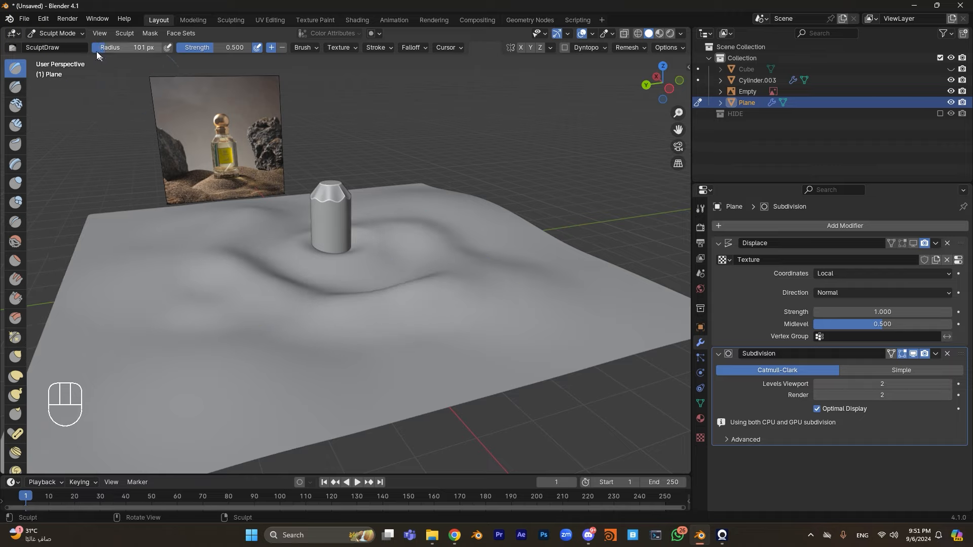
{"action": "left_click", "coordinate": [61, 32]}
{"action": "left_click", "coordinate": [56, 46]}
{"action": "left_click", "coordinate": [60, 32]}
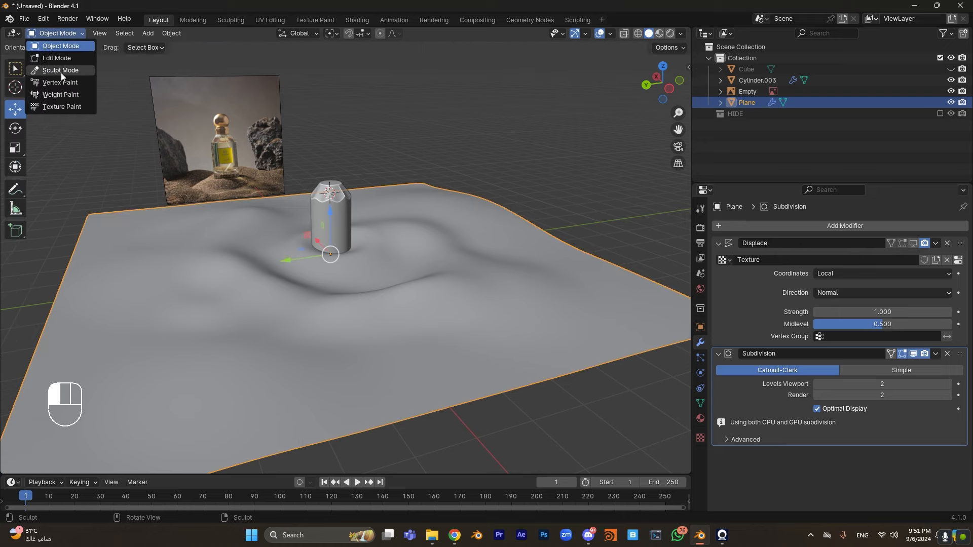
{"action": "left_click", "coordinate": [61, 71]}
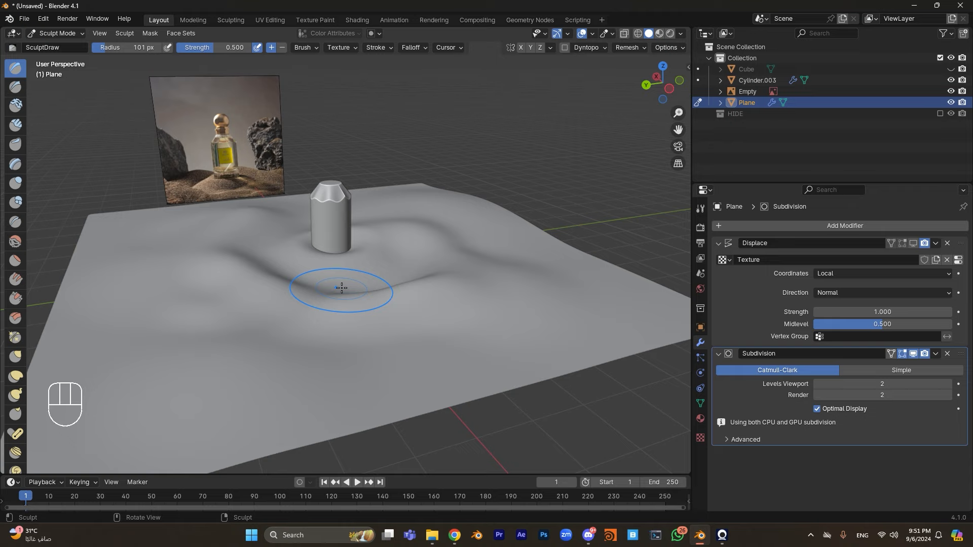
- Undo the sculpted ridge strokes around the bottle
{"action": "middle_click_drag", "start_coordinate": [367, 287], "coordinate": [365, 259]}
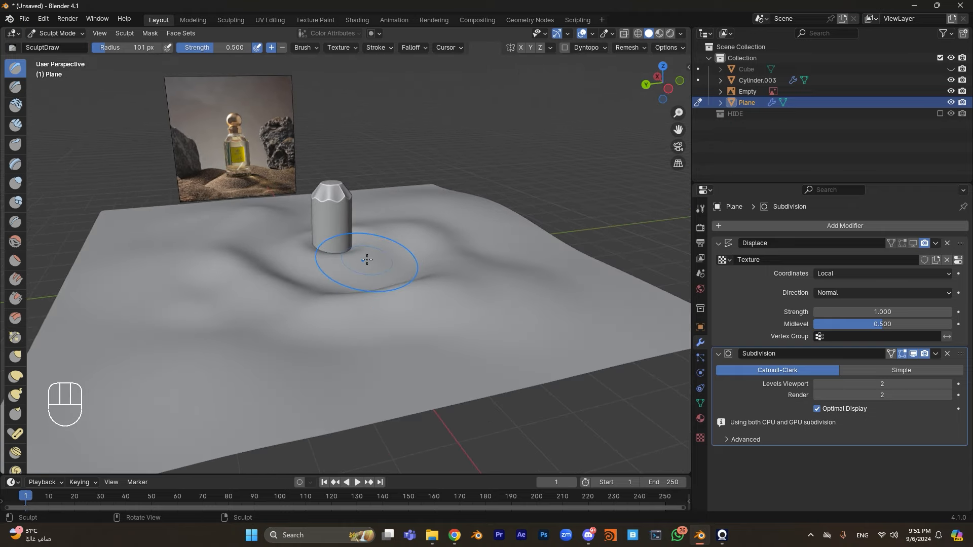
{"action": "key", "text": "ctrl+z"}
{"action": "key", "text": "ctrl+z"}
{"action": "key", "text": "ctrl+z"}
{"action": "key", "text": "ctrl+z"}
{"action": "key", "text": "ctrl+z"}
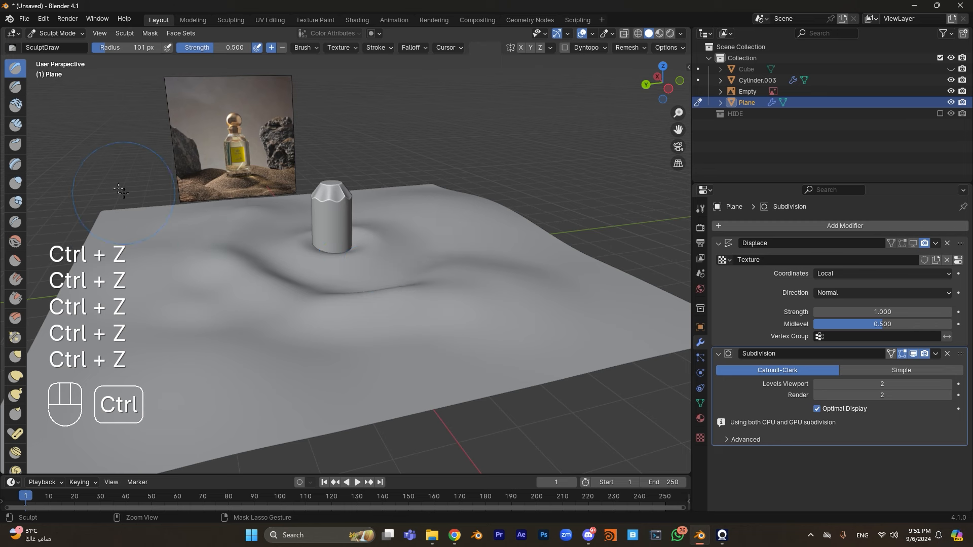
{"action": "key", "text": "ctrl+z"}
{"action": "key", "text": "ctrl+z"}
{"action": "key", "text": "ctrl+z"}
{"action": "key", "text": "ctrl+z"}
{"action": "key", "text": "ctrl+z"}
{"action": "key", "text": "ctrl+z"}
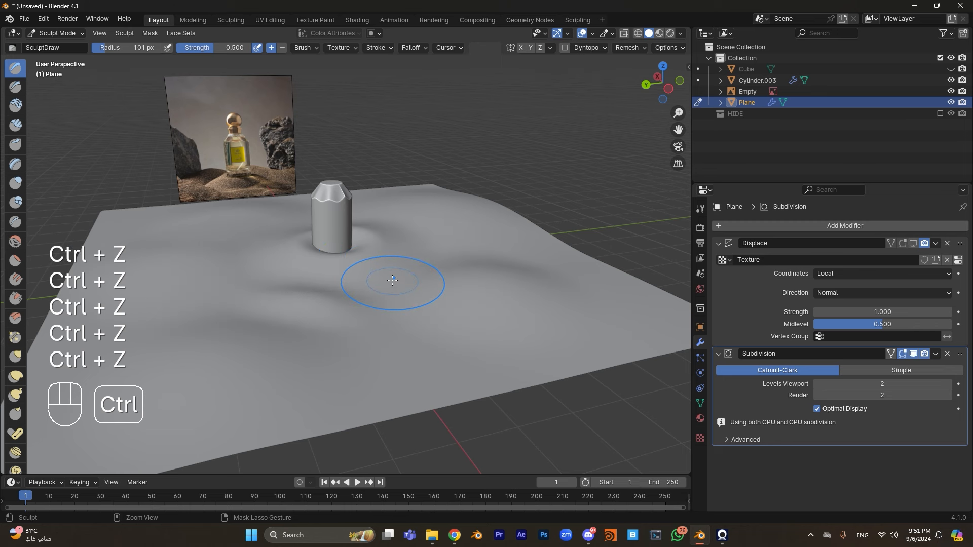
- Switch the ground plane from Sculpt Mode through Object Mode to Edit Mode
{"action": "key", "text": "ctrl+Tab"}
{"action": "left_click", "coordinate": [263, 280]}
{"action": "middle_click_drag", "start_coordinate": [422, 221], "coordinate": [412, 233], "text": "shift"}
{"action": "scroll", "coordinate": [413, 233], "scroll_direction": "up", "scroll_amount": 1}
{"action": "key", "text": "Tab"}
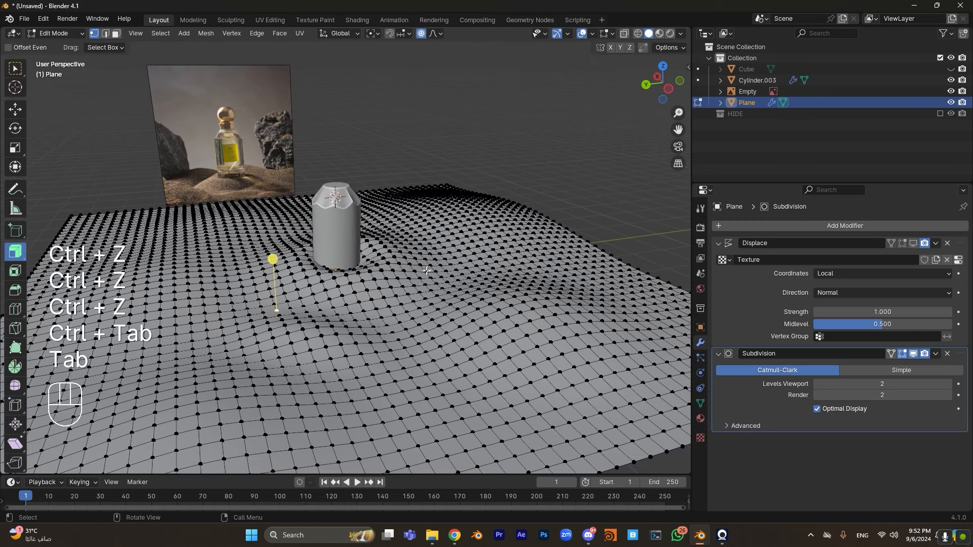
- Try raising a ground vertex about 0.72 m along Z with Random proportional falloff at a size of about 3.45 m
{"action": "left_click", "coordinate": [373, 326]}
{"action": "left_click", "coordinate": [434, 34]}
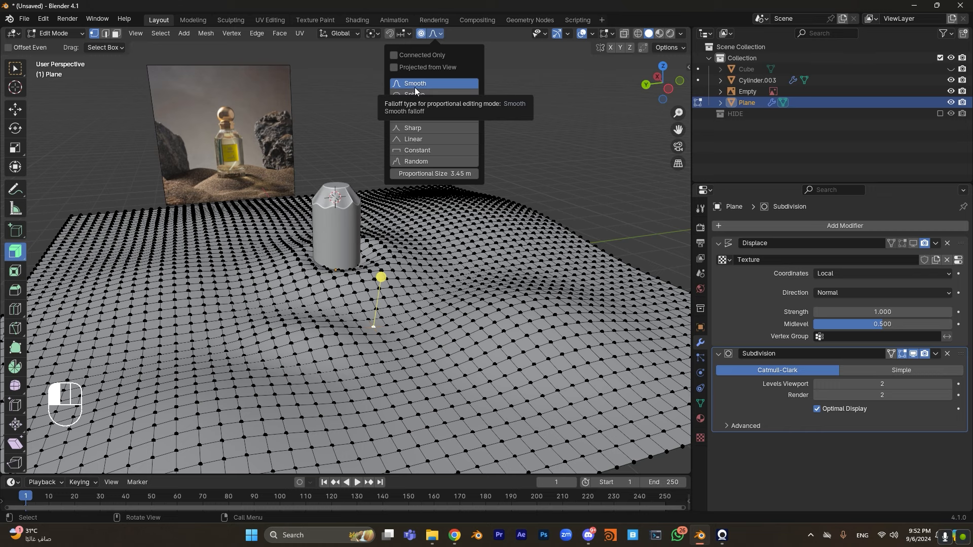
{"action": "left_click", "coordinate": [413, 162]}
{"action": "middle_click_drag", "start_coordinate": [506, 375], "coordinate": [375, 253]}
{"action": "key", "text": "g"}
{"action": "key", "text": "ctrl+z"}
{"action": "key", "text": "g"}
{"action": "key", "text": "z"}
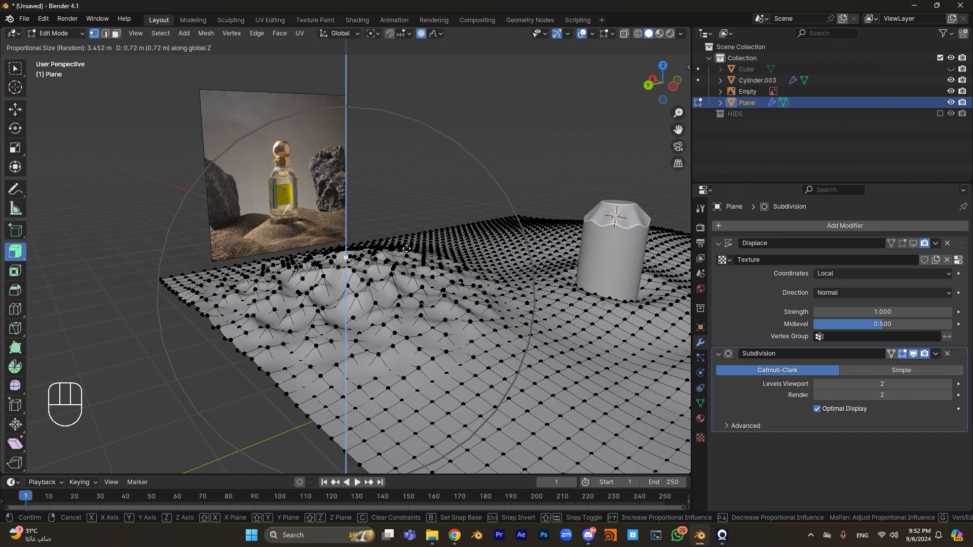
{"action": "left_click", "coordinate": [407, 249]}
- Check the ground's random bumps in Object Mode, then undo the vertex move
{"action": "key", "text": "Tab"}
{"action": "mouse_move", "coordinate": [396, 272]}
{"action": "middle_mouse_down"}
{"action": "mouse_move", "coordinate": [371, 293]}
{"action": "mouse_move", "coordinate": [387, 272]}
{"action": "mouse_move", "coordinate": [409, 285]}
{"action": "middle_mouse_up"}
{"action": "middle_click_drag", "start_coordinate": [410, 284], "coordinate": [384, 273], "text": "shift"}
{"action": "key", "text": "ctrl+z"}
{"action": "key", "text": "ctrl+z"}
- Try pulling the vertex up with Linear proportional falloff at a size of about 1.61 m, then undo the move
{"action": "left_click", "coordinate": [435, 33]}
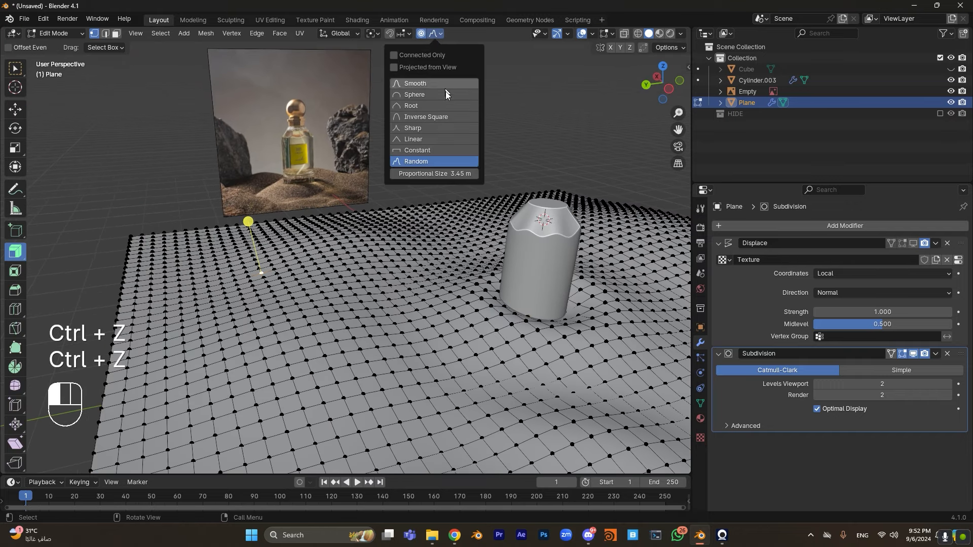
{"action": "left_click", "coordinate": [421, 139]}
{"action": "key", "text": "g"}
{"action": "scroll", "coordinate": [294, 234], "scroll_direction": "up", "scroll_amount": 5}
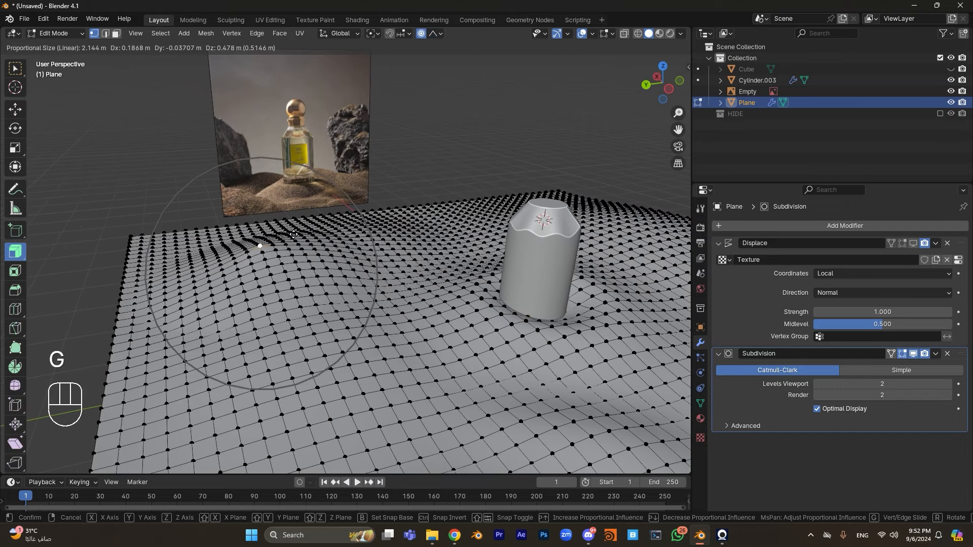
{"action": "scroll", "coordinate": [294, 231], "scroll_direction": "up", "scroll_amount": 3}
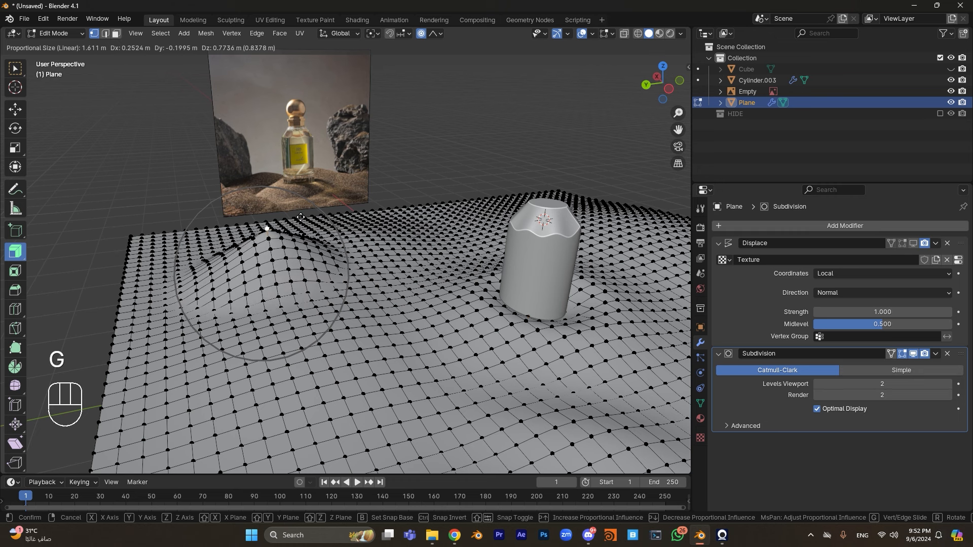
{"action": "left_click", "coordinate": [294, 222]}
{"action": "key", "text": "ctrl+z"}
- Try raising the same vertex with Sharp proportional falloff at a size of about 1.95 m, then undo the move
{"action": "left_click", "coordinate": [434, 33]}
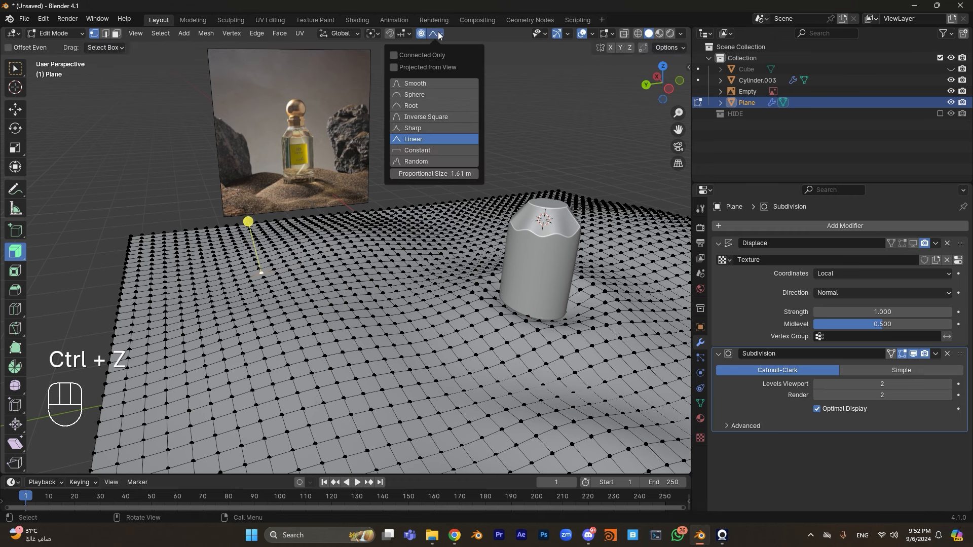
{"action": "left_click", "coordinate": [425, 127]}
{"action": "key", "text": "g"}
{"action": "scroll", "coordinate": [273, 238], "scroll_direction": "down", "scroll_amount": 2}
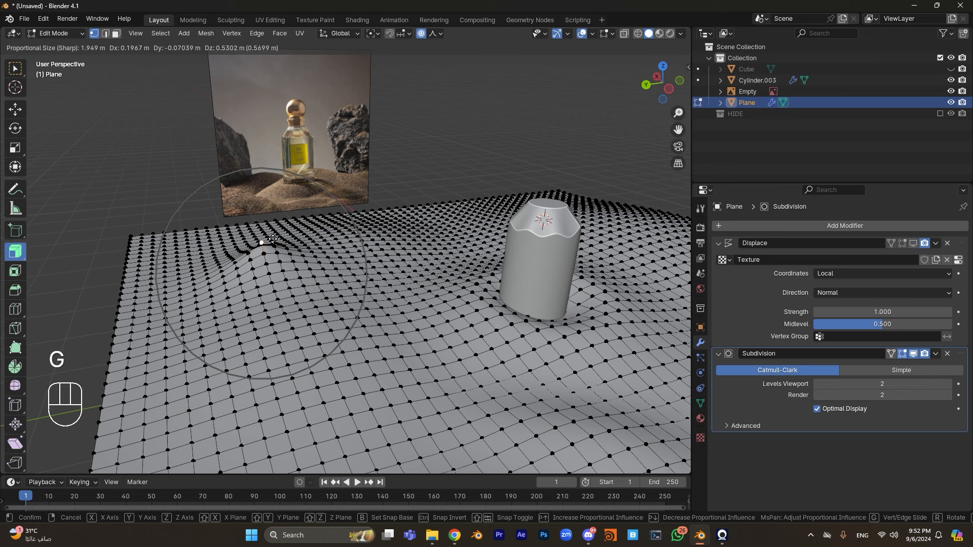
{"action": "left_click", "coordinate": [273, 238]}
{"action": "key", "text": "ctrl+z"}
- Set the proportional falloff to Sphere, test moving the vertex along Z and undo the move
{"action": "left_click", "coordinate": [434, 33]}
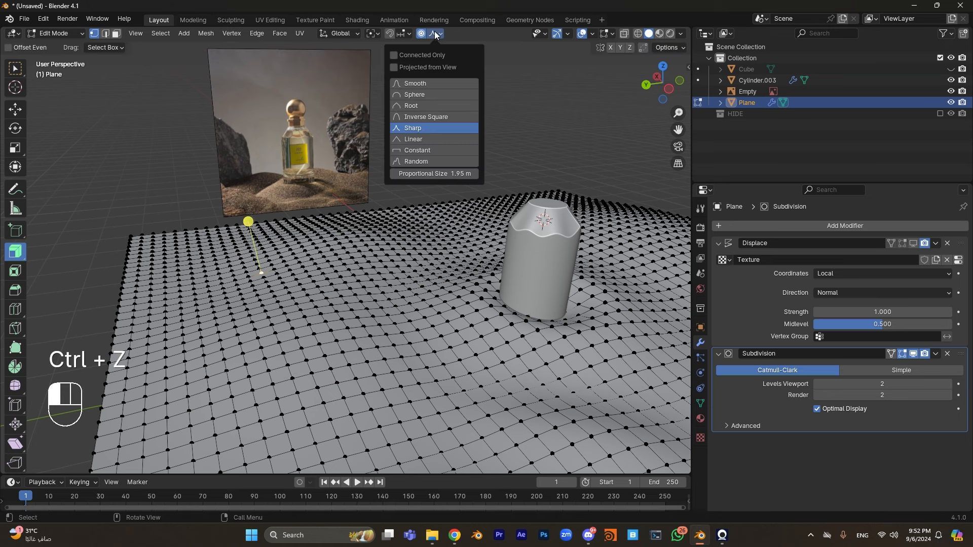
{"action": "left_click", "coordinate": [415, 95]}
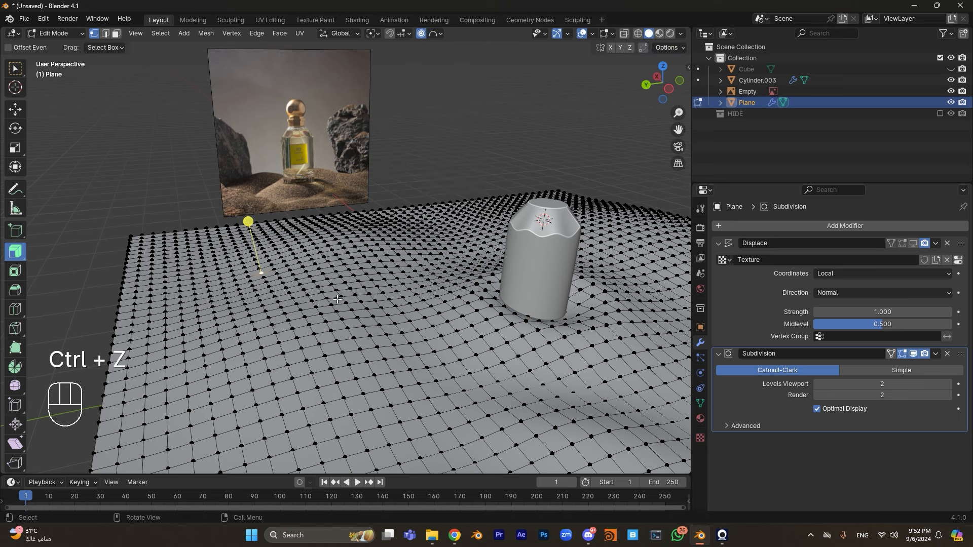
{"action": "key", "text": "g"}
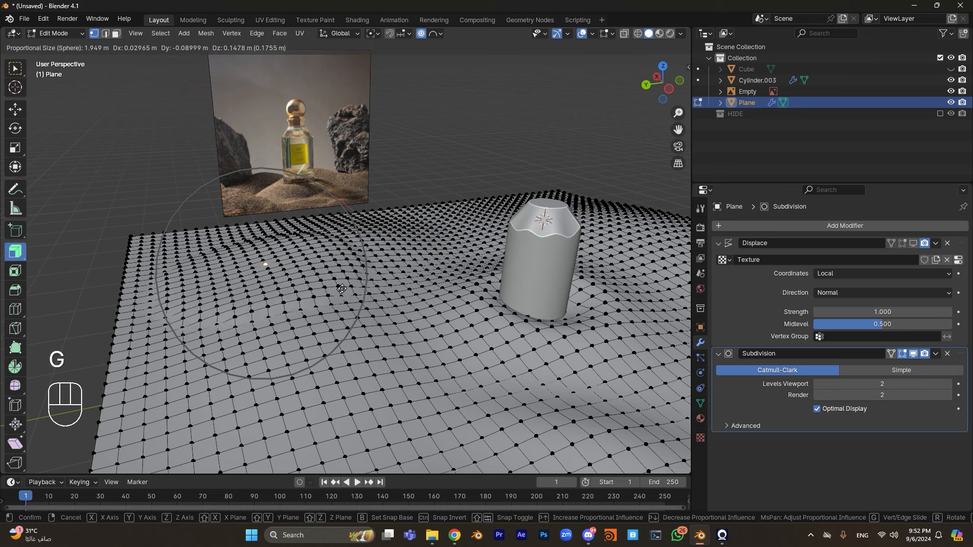
{"action": "key", "text": "z"}
{"action": "left_click", "coordinate": [331, 265]}
{"action": "key", "text": "ctrl+z"}
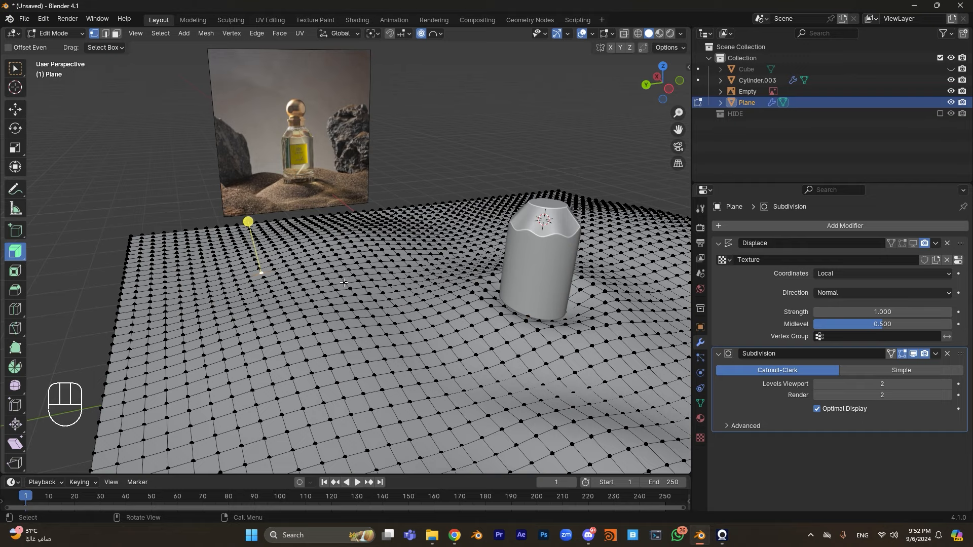
- Return to Object Mode, select the reference image and frame it to examine its sand dunes up close
{"action": "middle_click_drag", "start_coordinate": [344, 282], "coordinate": [430, 357]}
{"action": "key", "text": "Tab"}
{"action": "left_click", "coordinate": [235, 184]}
{"action": "key", "text": "KP_Decimal"}
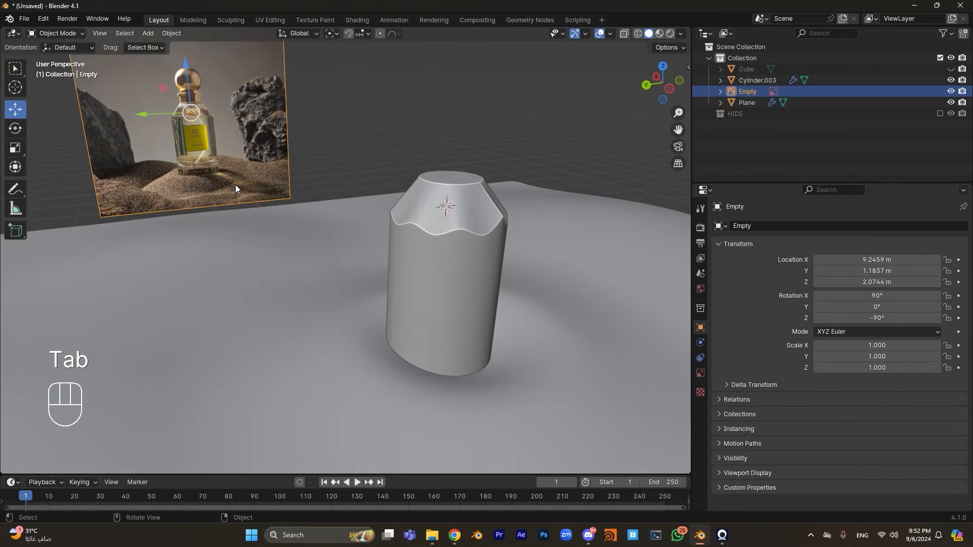
{"action": "scroll", "coordinate": [309, 260], "scroll_direction": "up", "scroll_amount": 4}
{"action": "middle_click_drag", "start_coordinate": [383, 311], "coordinate": [446, 276], "text": "shift"}
{"action": "scroll", "coordinate": [381, 248], "scroll_direction": "down", "scroll_amount": 1}
{"action": "scroll", "coordinate": [507, 304], "scroll_direction": "down", "scroll_amount": 3}
{"action": "middle_click_drag", "start_coordinate": [537, 314], "coordinate": [461, 300], "text": "shift"}
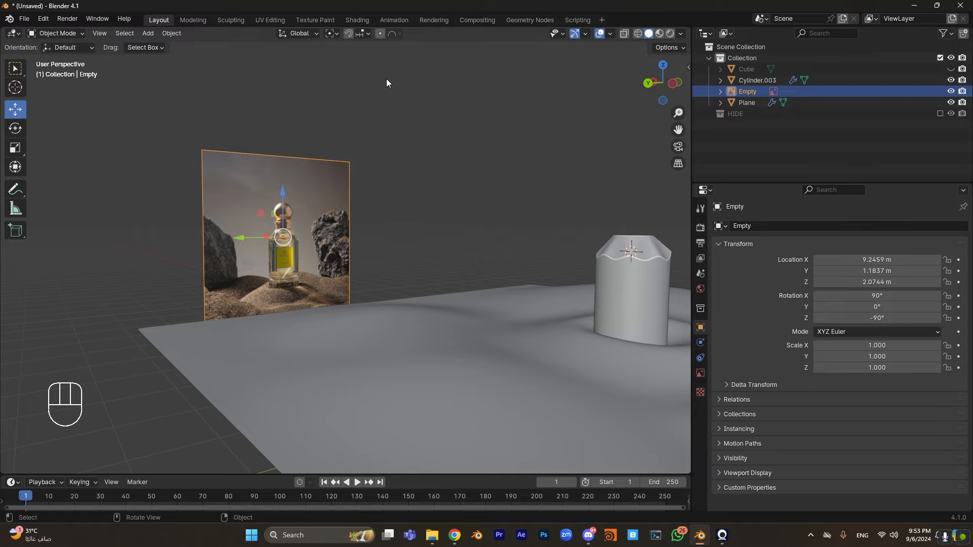
- Select the ground plane and compare its dunes around the bottle with the reference image
{"action": "middle_click_drag", "start_coordinate": [611, 290], "coordinate": [530, 258]}
{"action": "left_click", "coordinate": [537, 311]}
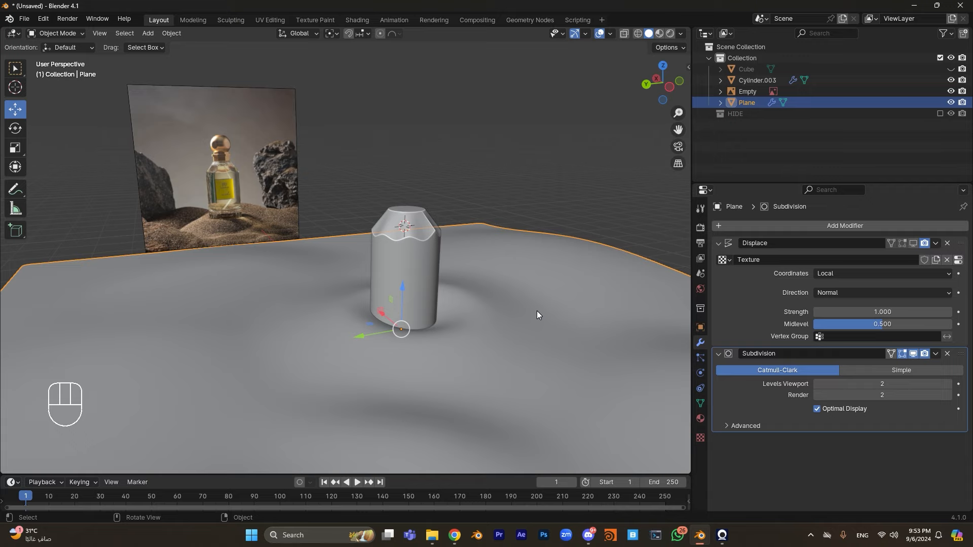
{"action": "scroll", "coordinate": [499, 294], "scroll_direction": "down", "scroll_amount": 2}
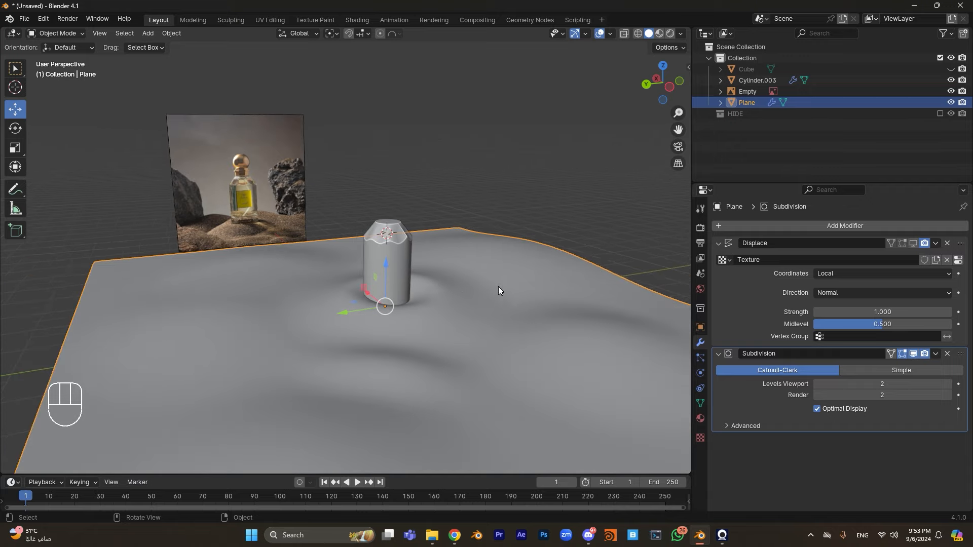
{"action": "middle_click_drag", "start_coordinate": [456, 324], "coordinate": [469, 262], "text": "shift"}
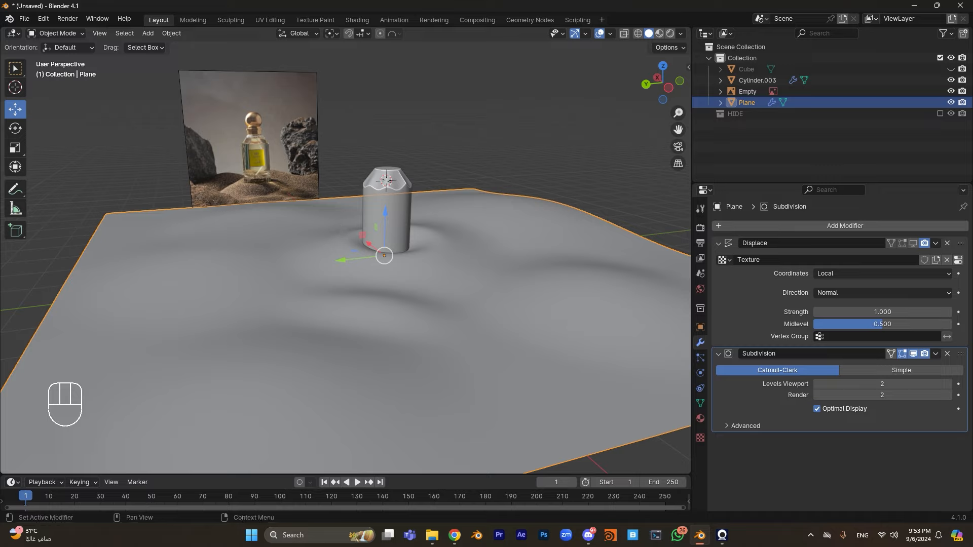
{"action": "middle_click_drag", "start_coordinate": [425, 304], "coordinate": [440, 300]}
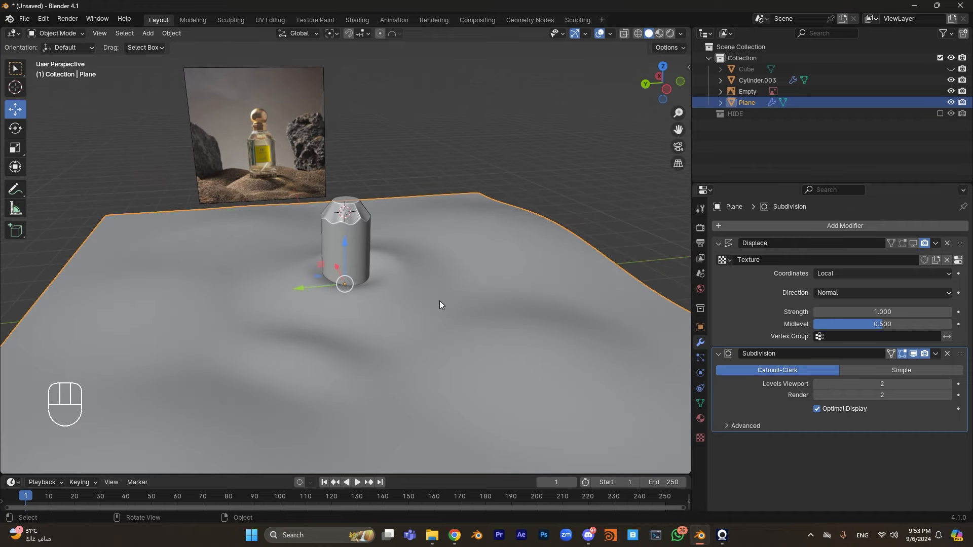